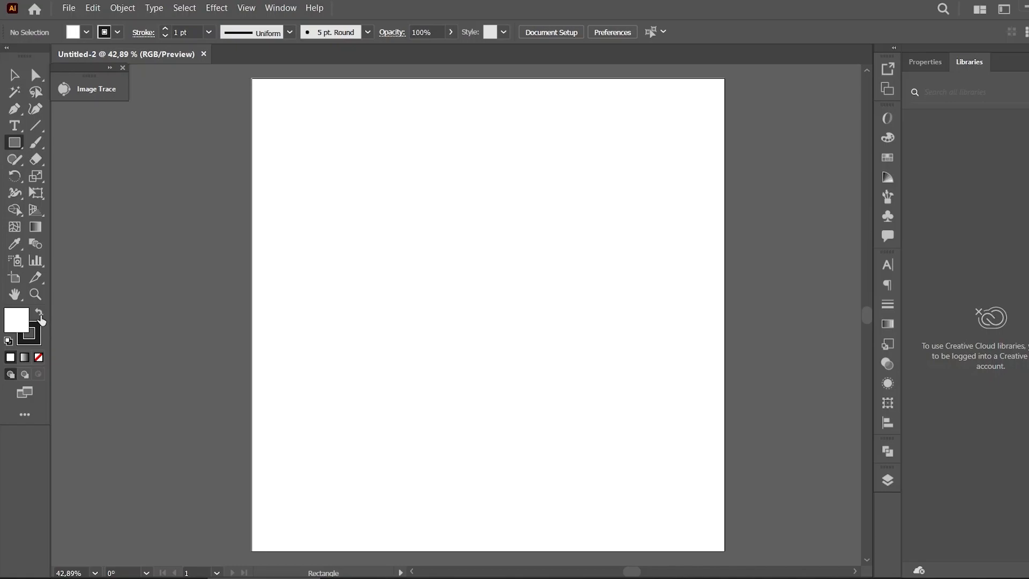
# Create a filled dark square near the artboard's top-left corner and duplicate it to its right
pyautogui.click(37, 343)
pyautogui.click(39, 357)
pyautogui.click(15, 320)
pyautogui.moveTo(274, 105); pyautogui.dragTo(344, 137)
pyautogui.click(13, 73)
pyautogui.click(342, 138)
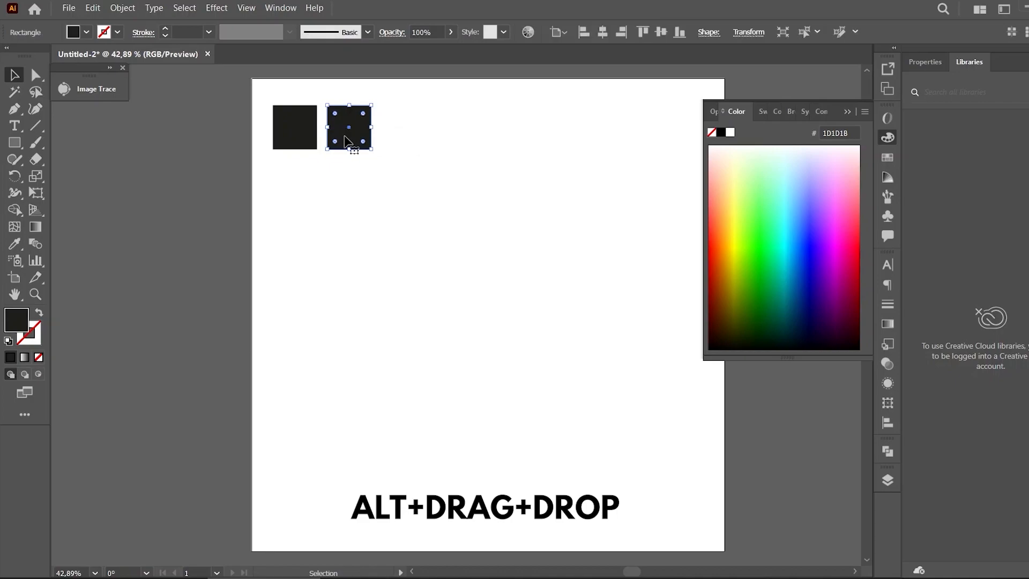
# Swap the copy's fill and stroke to make it an outline square and set its stroke weight to 10 pt
pyautogui.click(39, 313)
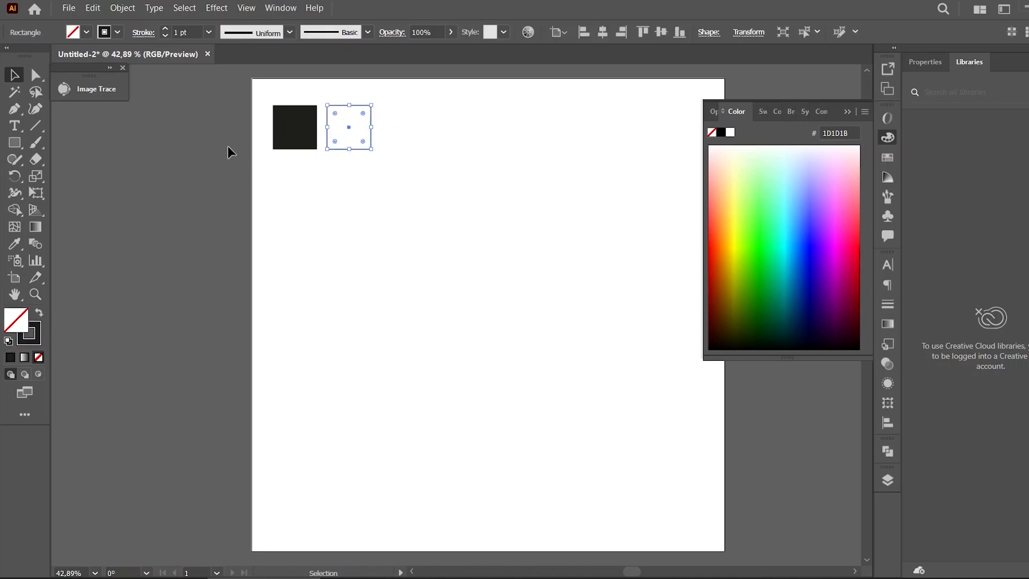
pyautogui.click(195, 28)
pyautogui.write('2')
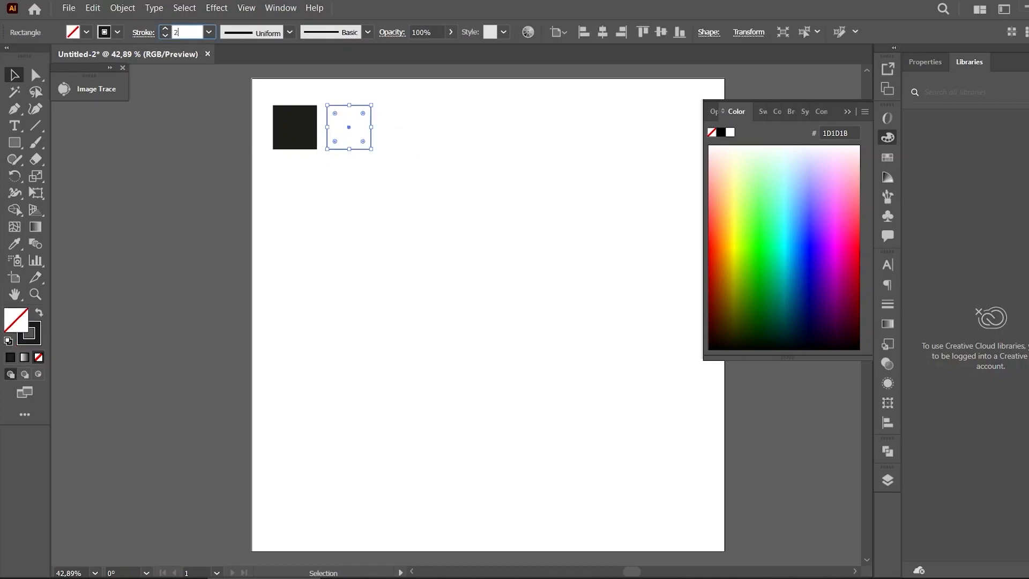
pyautogui.write('0')
pyautogui.press('Return')
pyautogui.click(191, 32)
pyautogui.write('10')
pyautogui.press('Return')
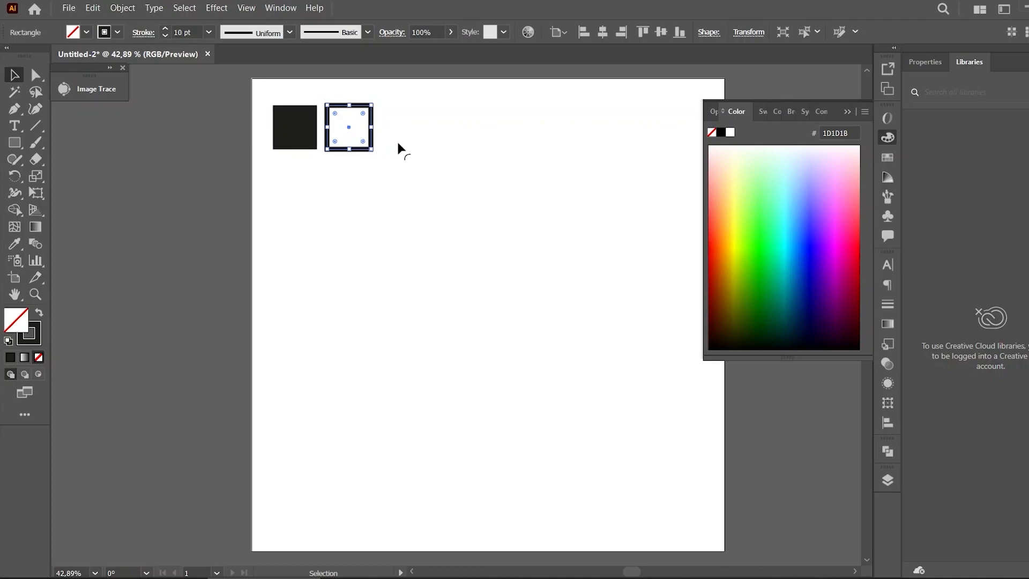
# Close the color panel and duplicate the outline square to its right
pyautogui.click(416, 148)
pyautogui.click(847, 109)
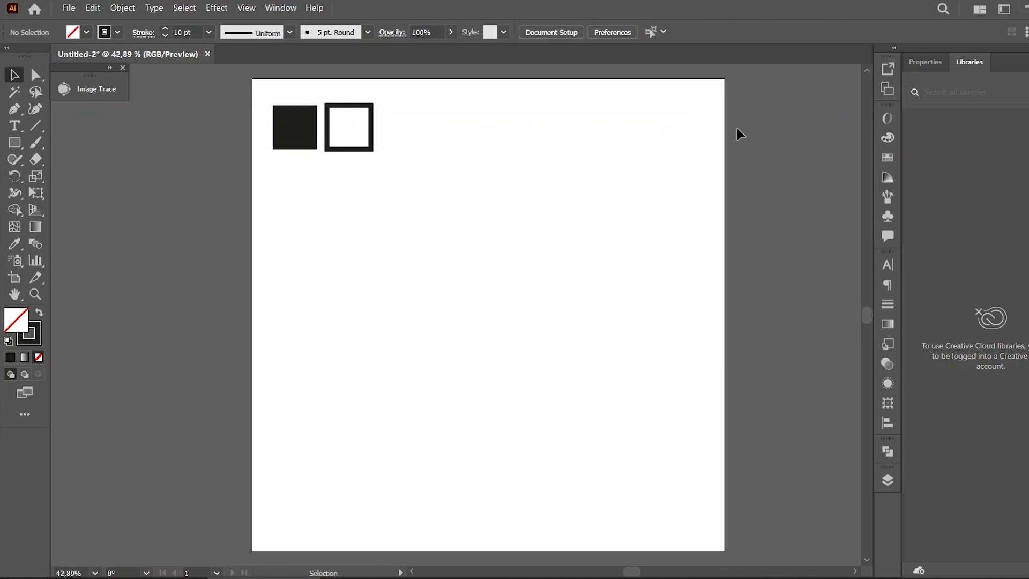
pyautogui.moveTo(372, 120); pyautogui.dragTo(431, 116)
# Cut the third square's path at its top-left and bottom-right corners with the Scissors tool
pyautogui.moveTo(41, 156); pyautogui.dragTo(75, 175)
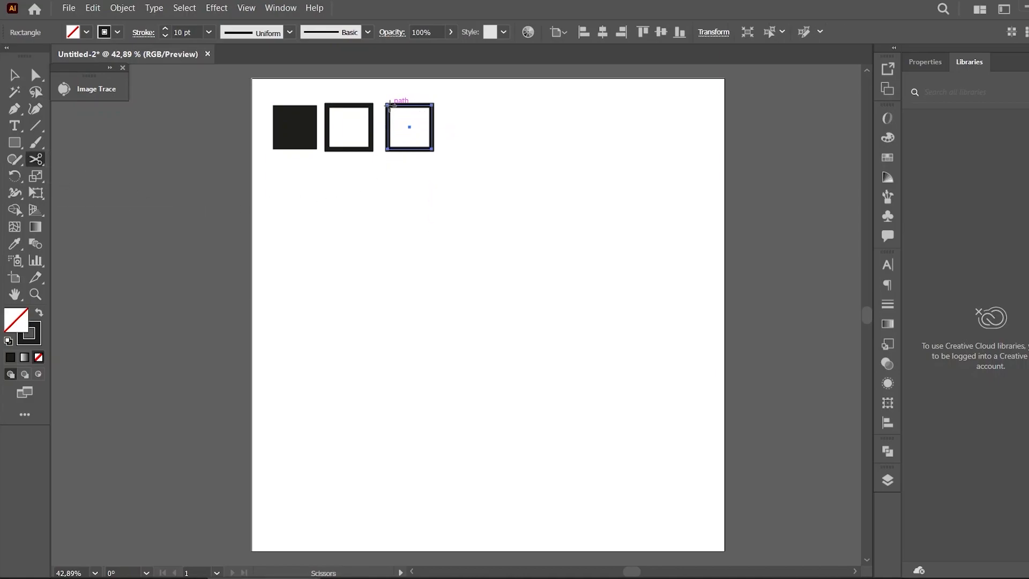
pyautogui.click(388, 105)
pyautogui.click(432, 150)
pyautogui.click(15, 75)
pyautogui.click(390, 170)
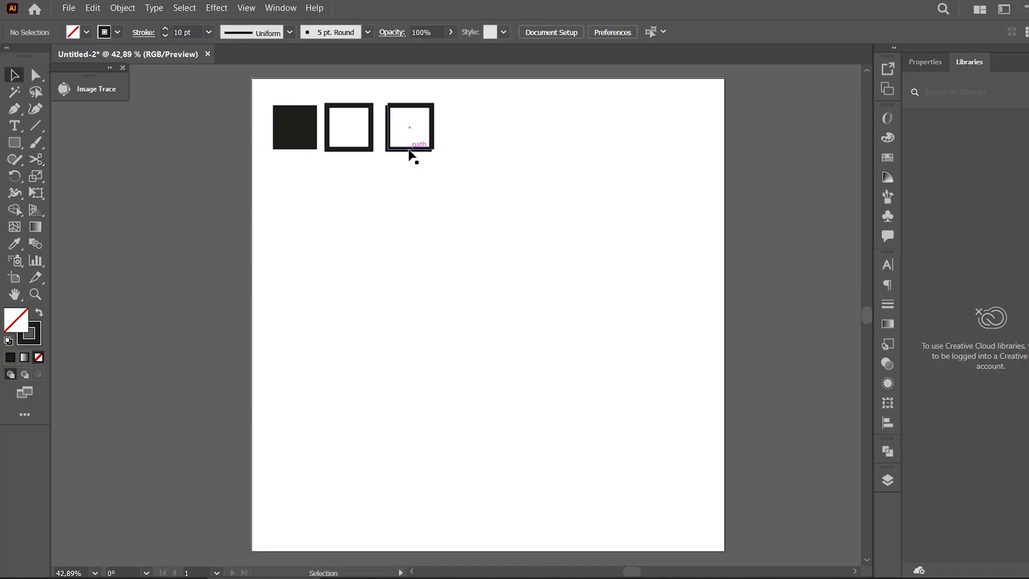
pyautogui.click(410, 151)
pyautogui.click(442, 195)
pyautogui.rightClick(421, 149)
pyautogui.click(410, 172)
pyautogui.moveTo(418, 168); pyautogui.dragTo(418, 168)
pyautogui.click(419, 154)
pyautogui.click(401, 150)
# Try to cut the third square again at its corners with the Scissors tool
pyautogui.click(35, 159)
pyautogui.click(431, 149)
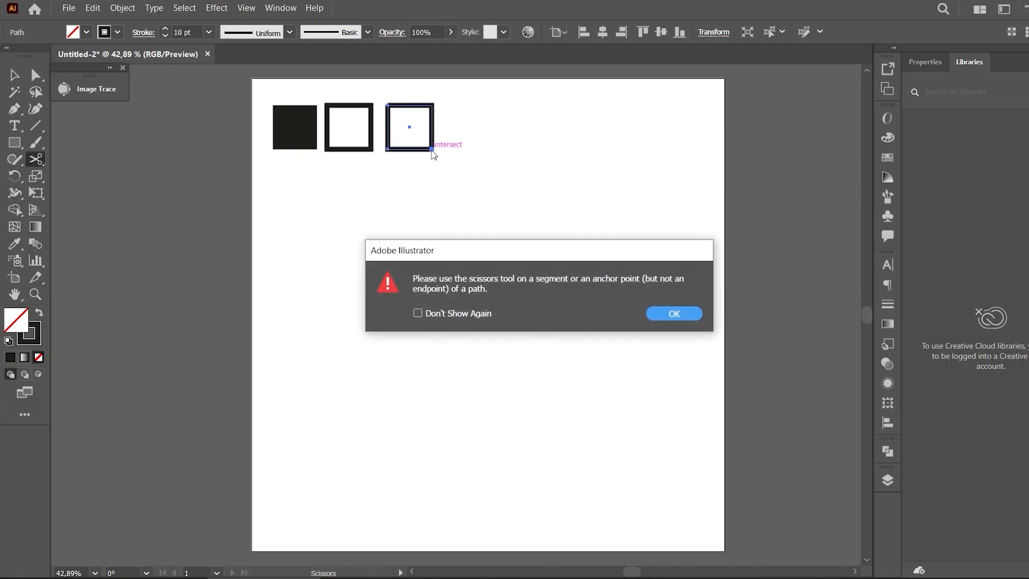
pyautogui.click(674, 314)
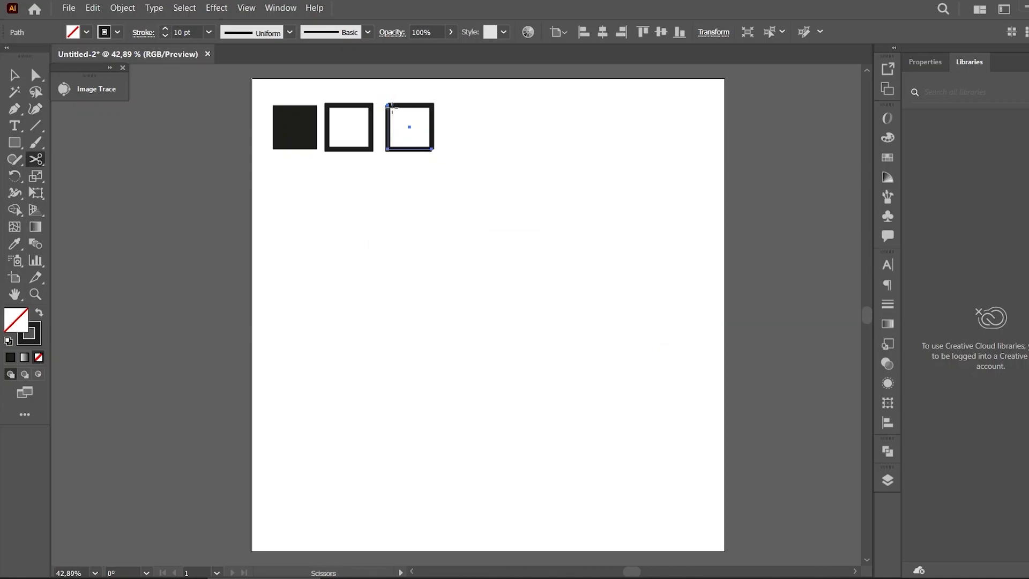
pyautogui.click(388, 106)
pyautogui.click(691, 315)
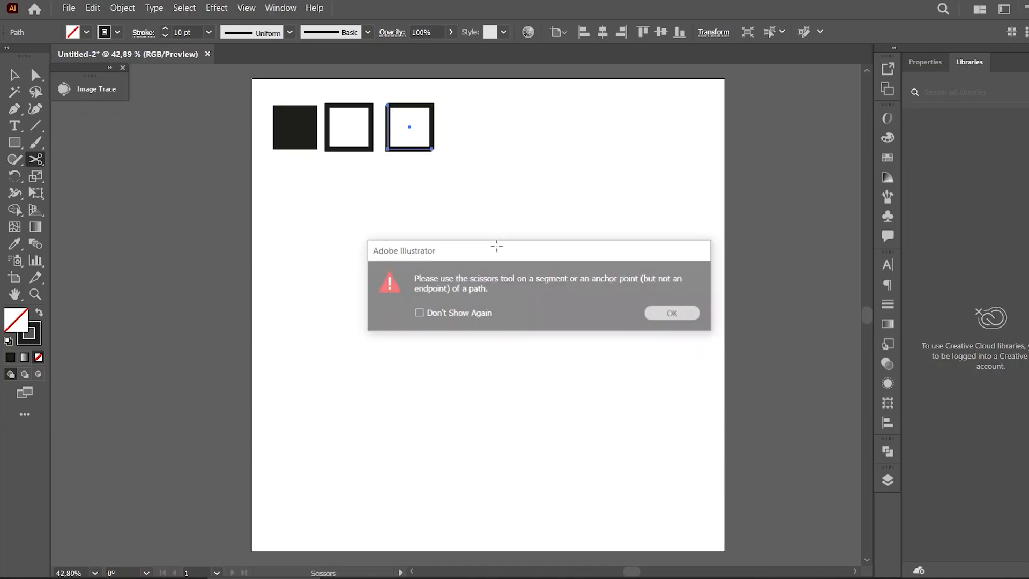
# Delete the lower-left half of the cut square and shift the remaining corner shape slightly left
pyautogui.click(14, 75)
pyautogui.click(370, 230)
pyautogui.moveTo(422, 154); pyautogui.dragTo(413, 237)
pyautogui.press('Delete')
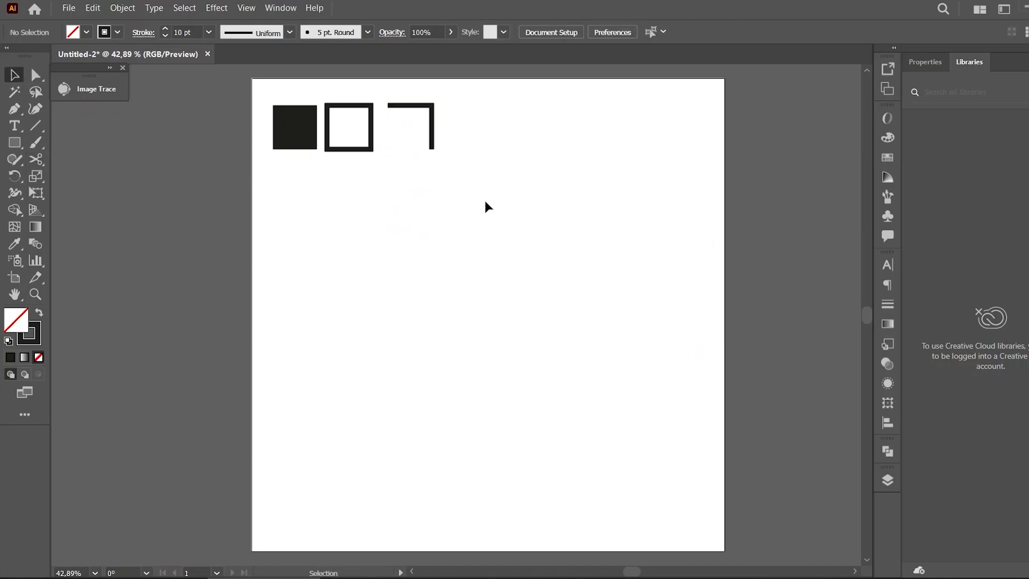
pyautogui.moveTo(432, 136); pyautogui.dragTo(427, 136)
pyautogui.click(483, 164)
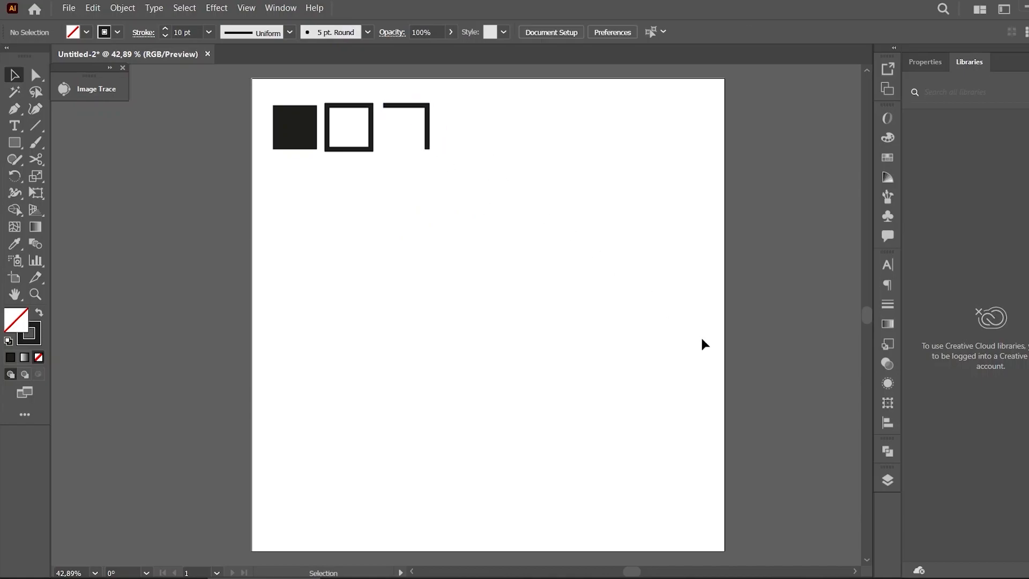
# Build a vertical bar and a plus-shaped cross from copies of the filled square, right of the corner shape
pyautogui.moveTo(296, 140); pyautogui.dragTo(485, 123)
pyautogui.click(479, 127)
pyautogui.hotkey('ctrl', 'c')
pyautogui.hotkey('ctrl', 'f')
pyautogui.moveTo(494, 102); pyautogui.dragTo(490, 141)
pyautogui.click(530, 185)
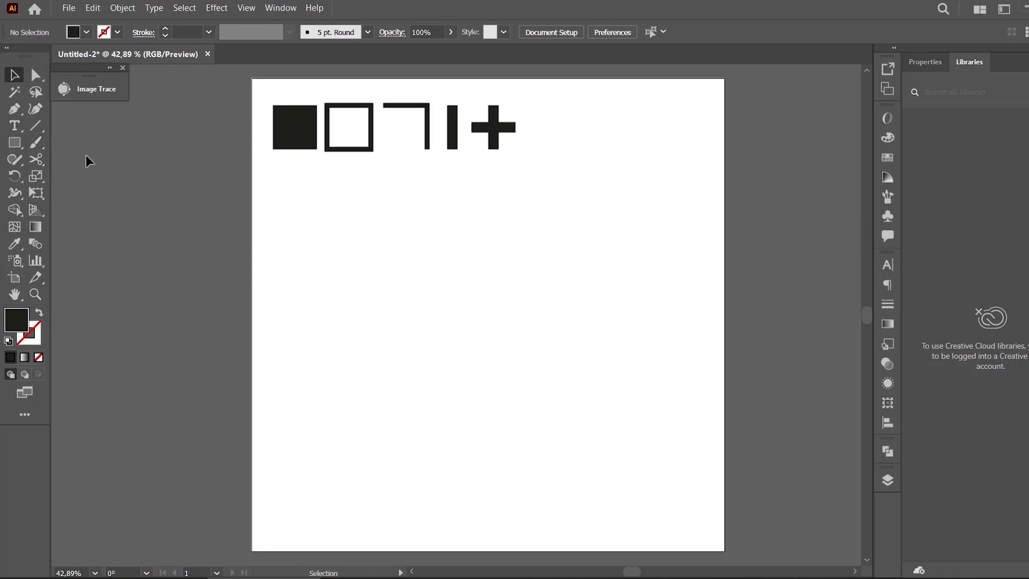
# Draw a filled circle about 93 px wide below the filled square with the Ellipse tool
pyautogui.click(14, 143)
pyautogui.click(57, 173)
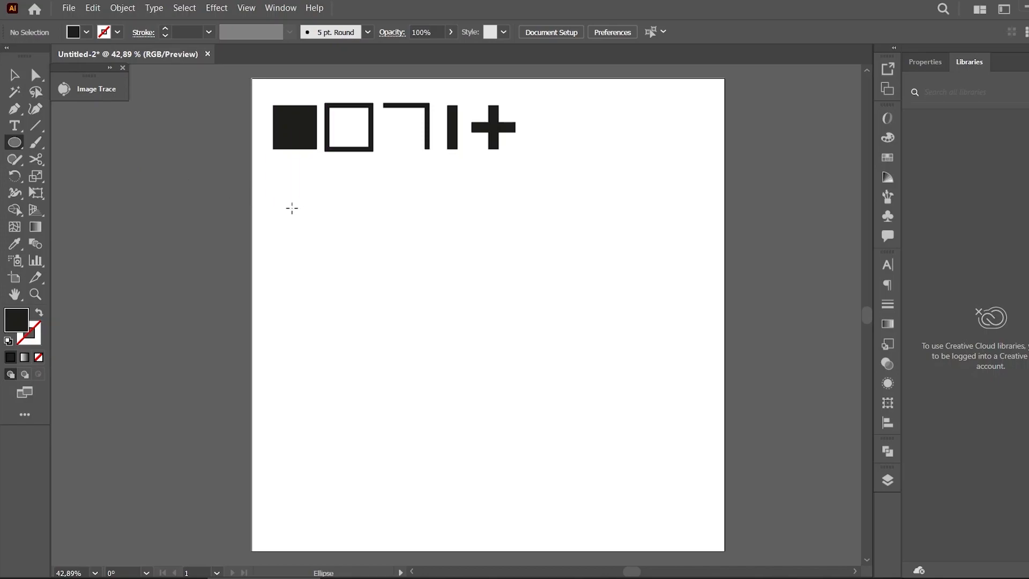
pyautogui.moveTo(293, 208); pyautogui.dragTo(317, 209)
pyautogui.click(15, 75)
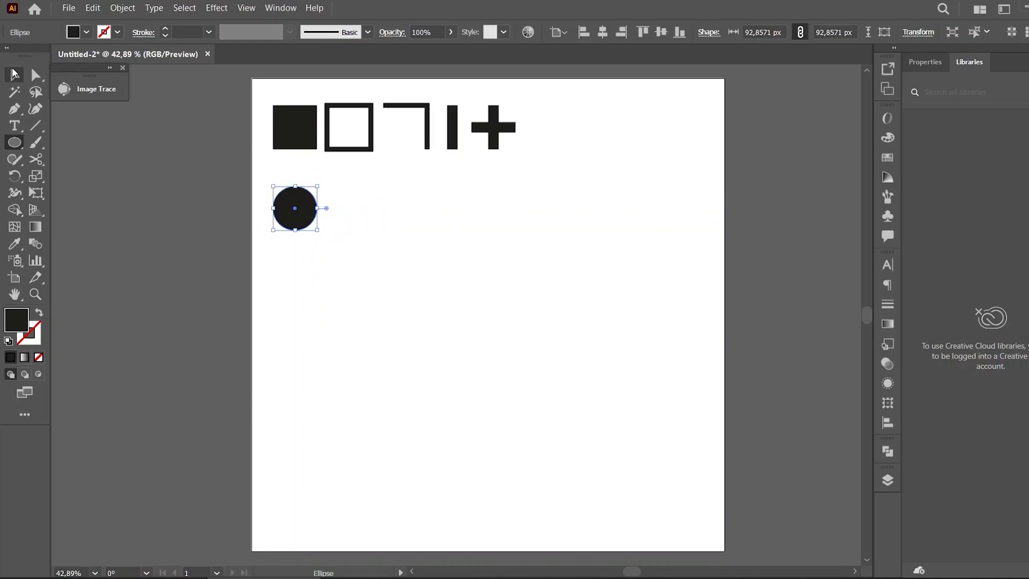
# Duplicate the circle to its right as an outline ring with swapped fill and stroke and a 10 pt stroke
pyautogui.click(491, 252)
pyautogui.moveTo(303, 221); pyautogui.dragTo(357, 221)
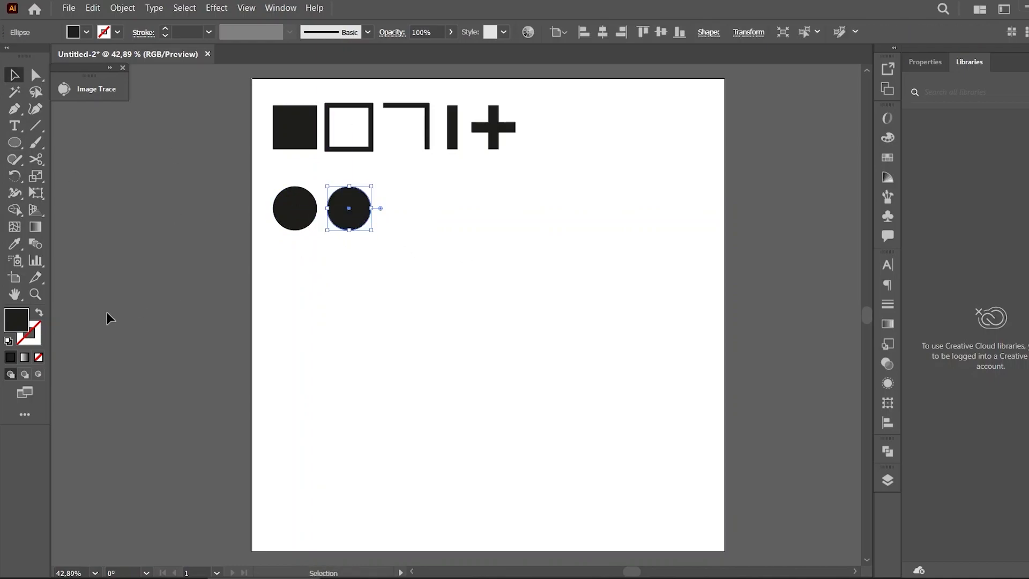
pyautogui.click(38, 313)
pyautogui.moveTo(196, 32); pyautogui.dragTo(160, 34)
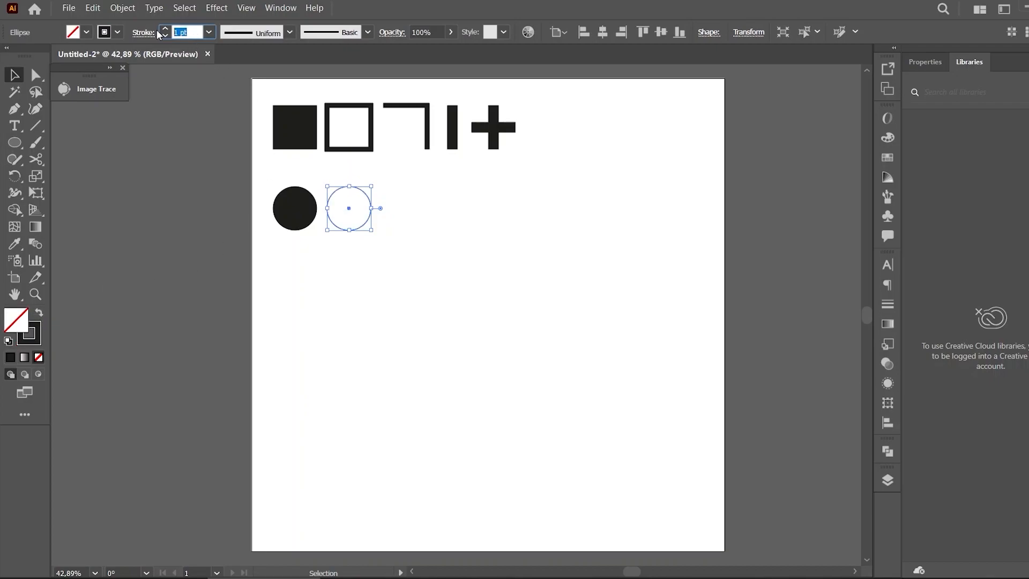
pyautogui.write('10')
pyautogui.press('Return')
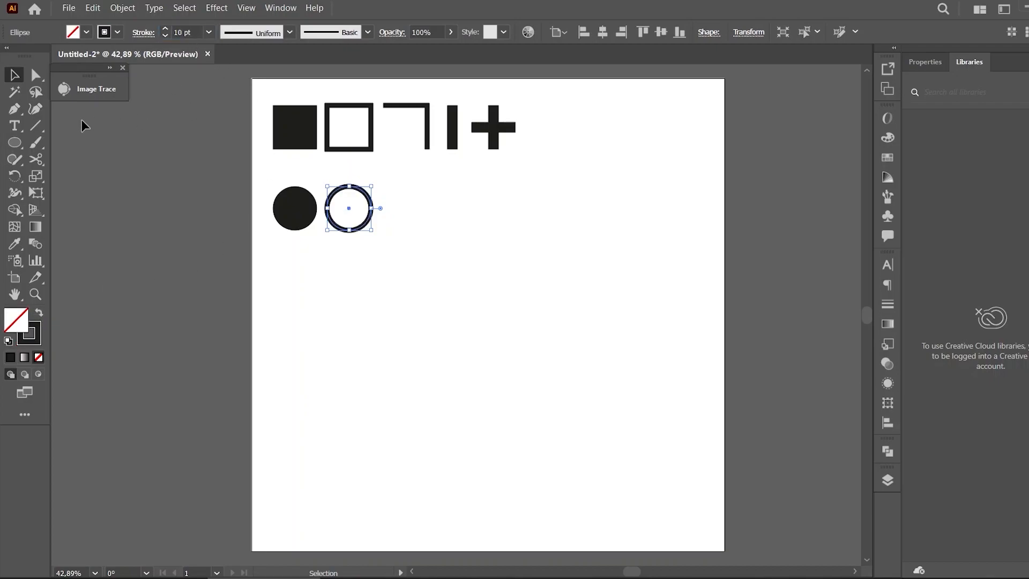
# Duplicate the ring to its right and cut it at its left and right points with the Scissors tool
pyautogui.click(410, 236)
pyautogui.moveTo(372, 208); pyautogui.dragTo(437, 210)
pyautogui.click(37, 160)
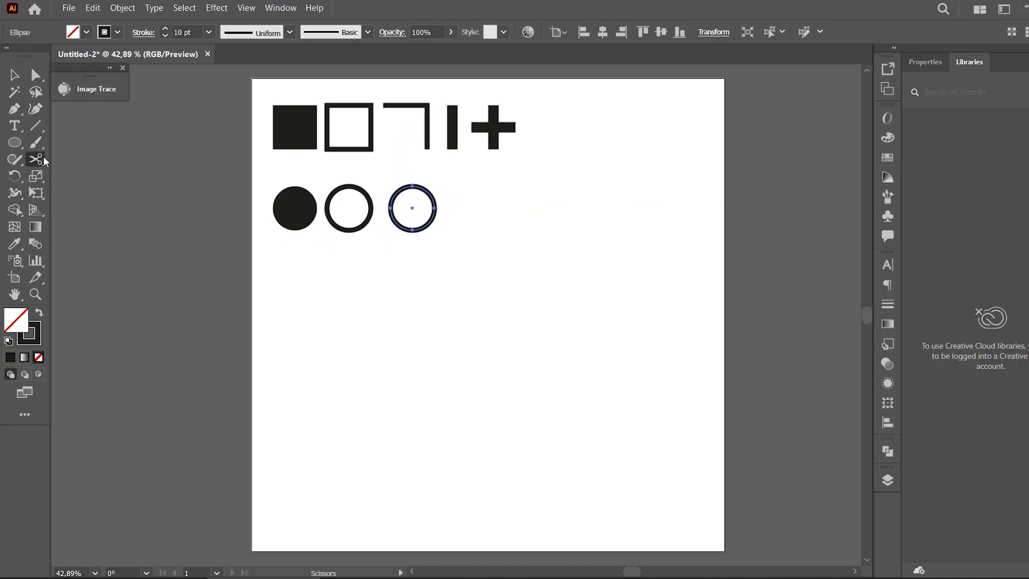
pyautogui.click(391, 208)
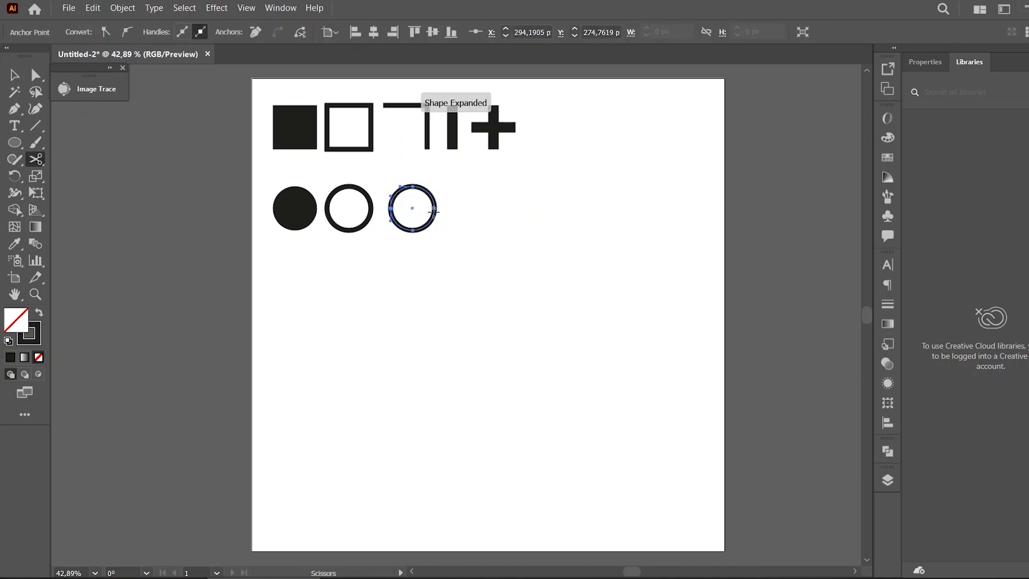
pyautogui.click(435, 209)
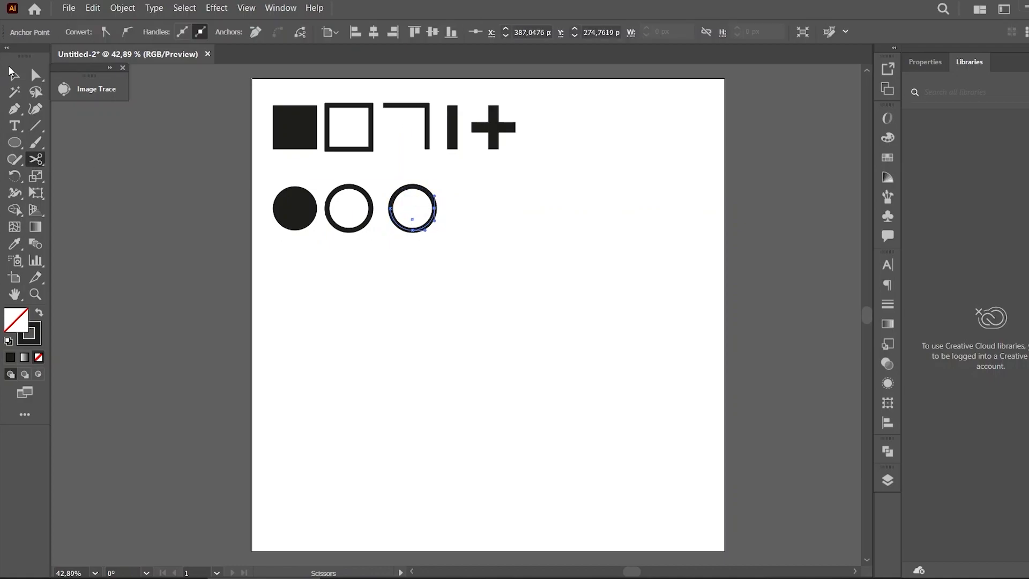
# Delete the lower half of the cut ring, leaving an arc
pyautogui.click(13, 74)
pyautogui.click(446, 267)
pyautogui.click(423, 230)
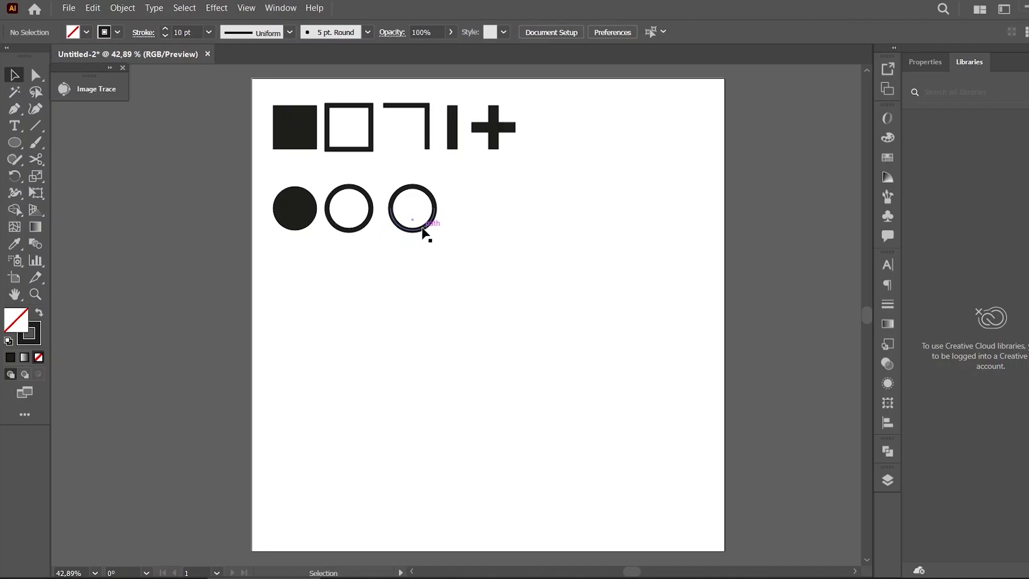
pyautogui.press('Delete')
# Draw a small dot to the right of the cross with the Ellipse tool
pyautogui.moveTo(15, 145); pyautogui.dragTo(70, 174)
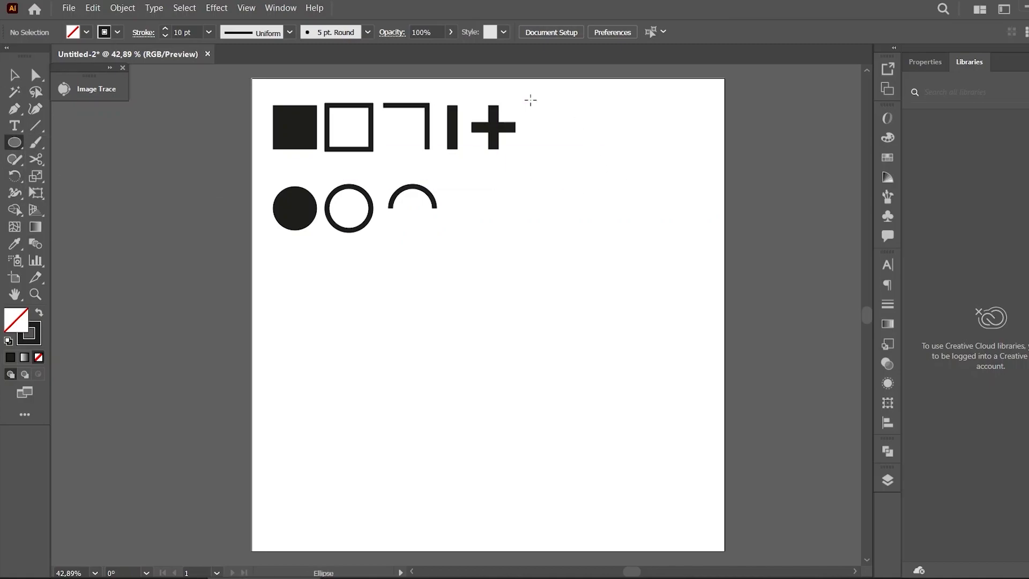
pyautogui.moveTo(538, 104); pyautogui.dragTo(539, 106)
pyautogui.press('v')
# Duplicate the dot repeatedly into a four-by-four grid of dots
pyautogui.hotkey('ctrl', '=')
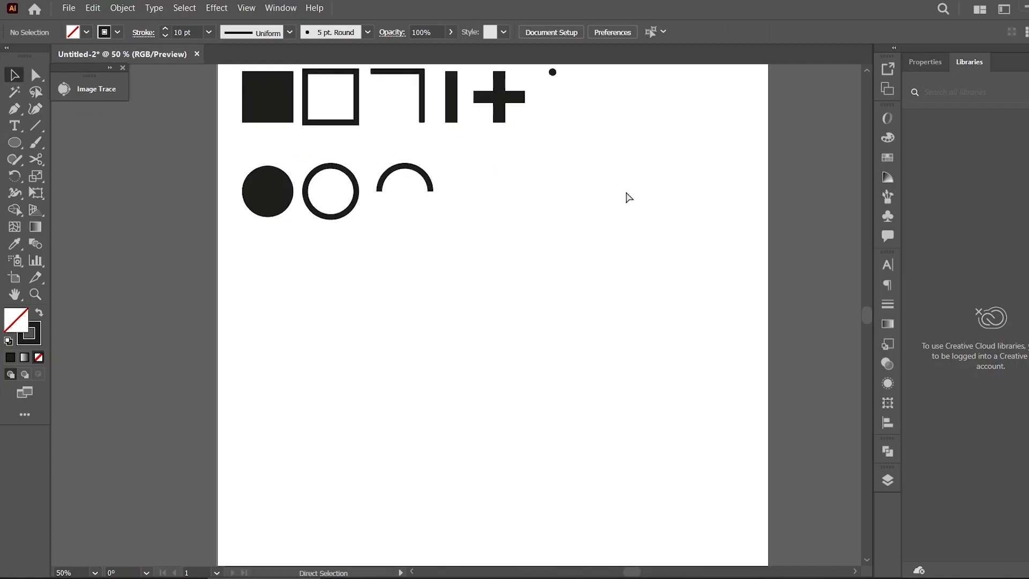
pyautogui.hotkey('ctrl', '=')
pyautogui.scroll(4, 864, 311)
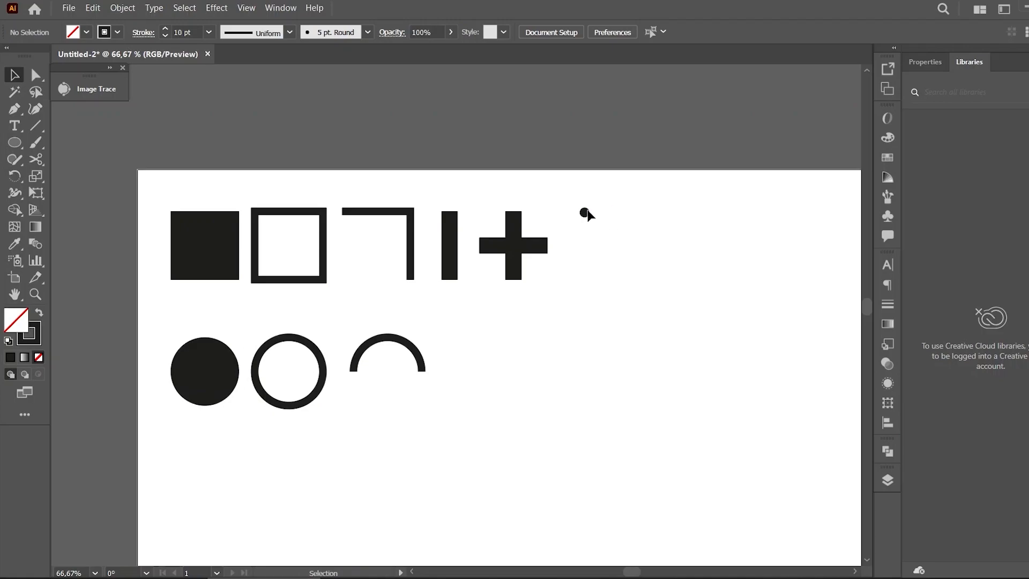
pyautogui.moveTo(585, 213); pyautogui.dragTo(615, 229)
pyautogui.hotkey('ctrl', 'd')
pyautogui.hotkey('ctrl', 'd')
pyautogui.hotkey('ctrl', 'd')
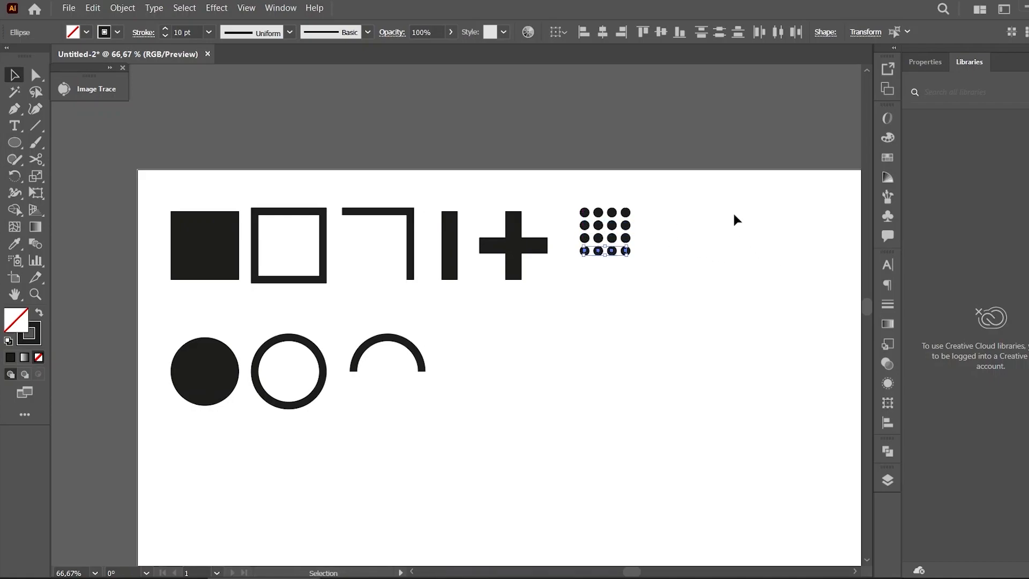
# Undo the dot duplications
pyautogui.click(734, 215)
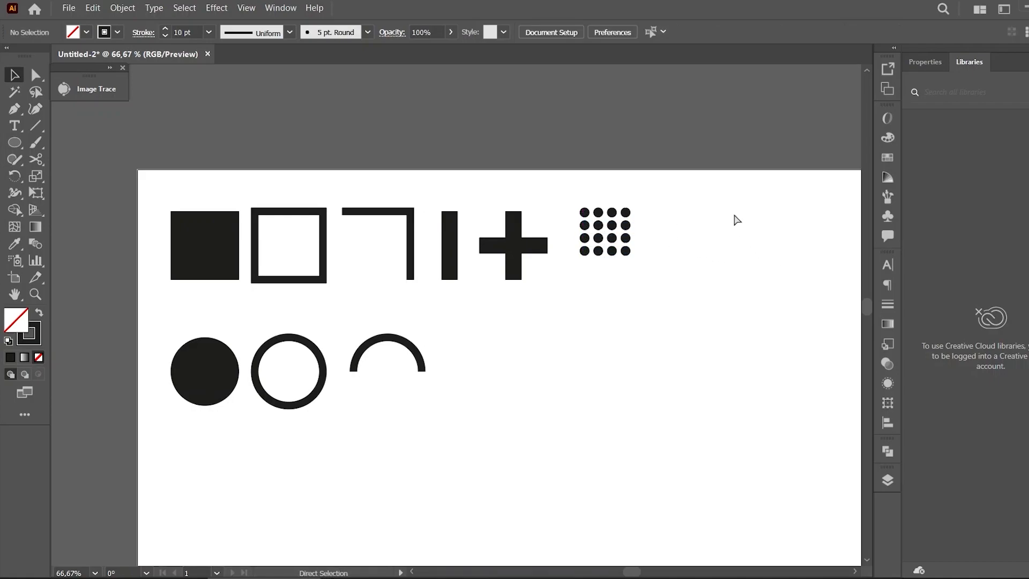
pyautogui.hotkey('ctrl', '-')
pyautogui.hotkey('ctrl', '-')
pyautogui.hotkey('ctrl', '+')
pyautogui.hotkey('ctrl', '+')
pyautogui.hotkey('ctrl', 'z')
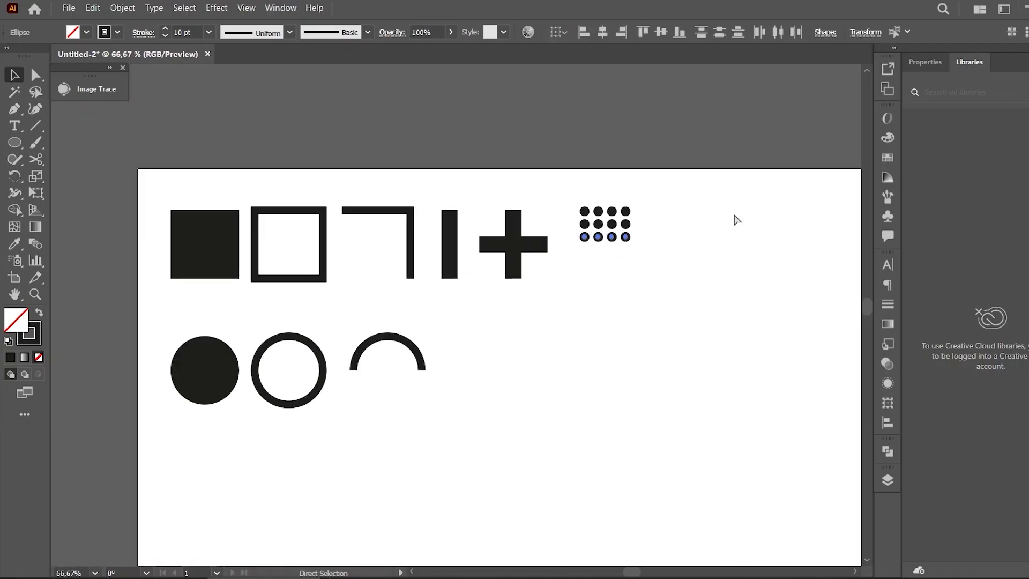
pyautogui.hotkey('ctrl', 'z')
pyautogui.hotkey('ctrl', 'z')
pyautogui.hotkey('ctrl', 'z')
pyautogui.hotkey('ctrl', 'z')
pyautogui.hotkey('ctrl', 'z')
pyautogui.hotkey('ctrl', 'z')
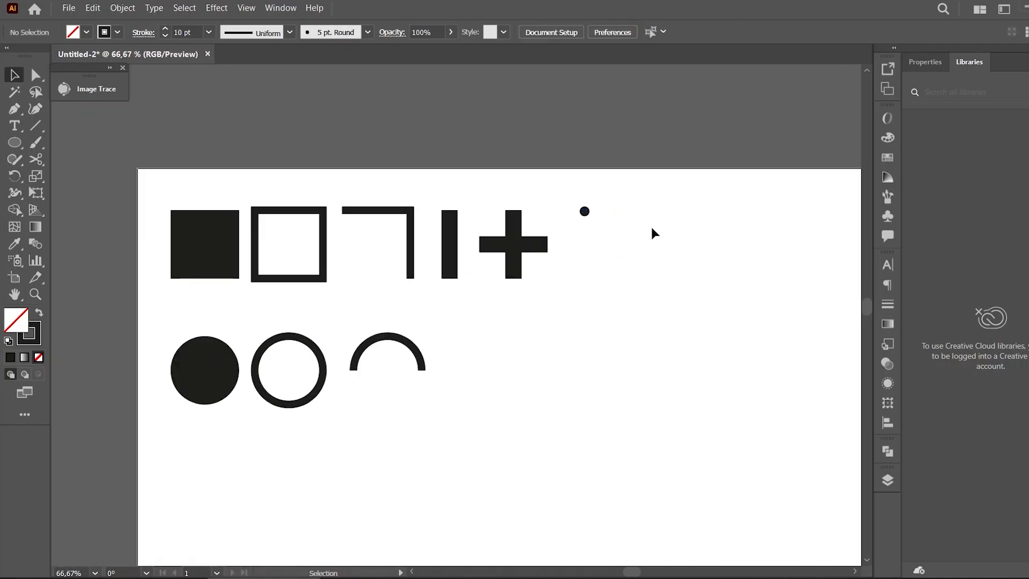
# Zoom in on the remaining dot and delete it
pyautogui.click(587, 214)
pyautogui.hotkey('ctrl', '+')
pyautogui.hotkey('ctrl', '+')
pyautogui.hotkey('ctrl', '+')
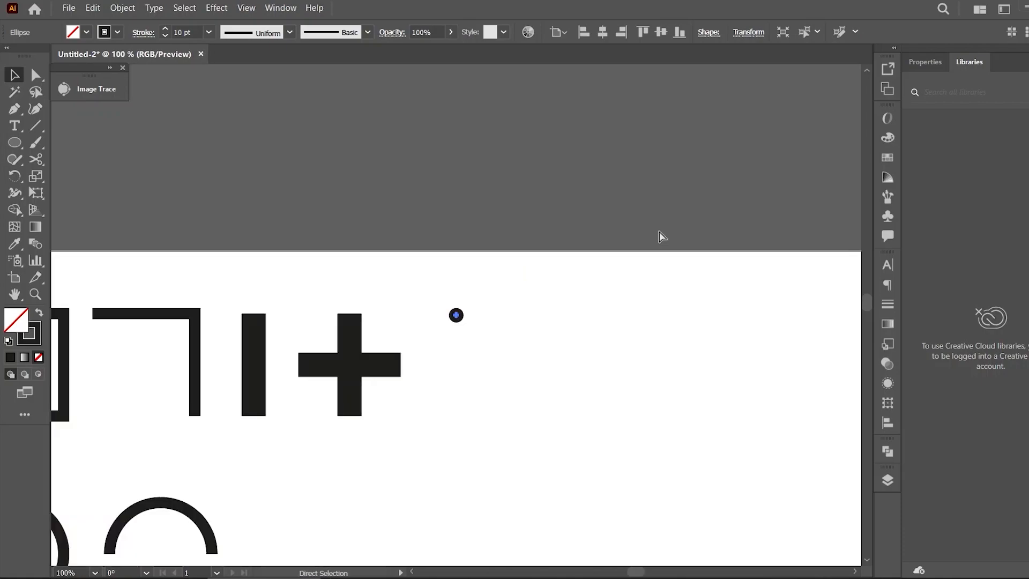
pyautogui.hotkey('ctrl', '+')
pyautogui.click(659, 232)
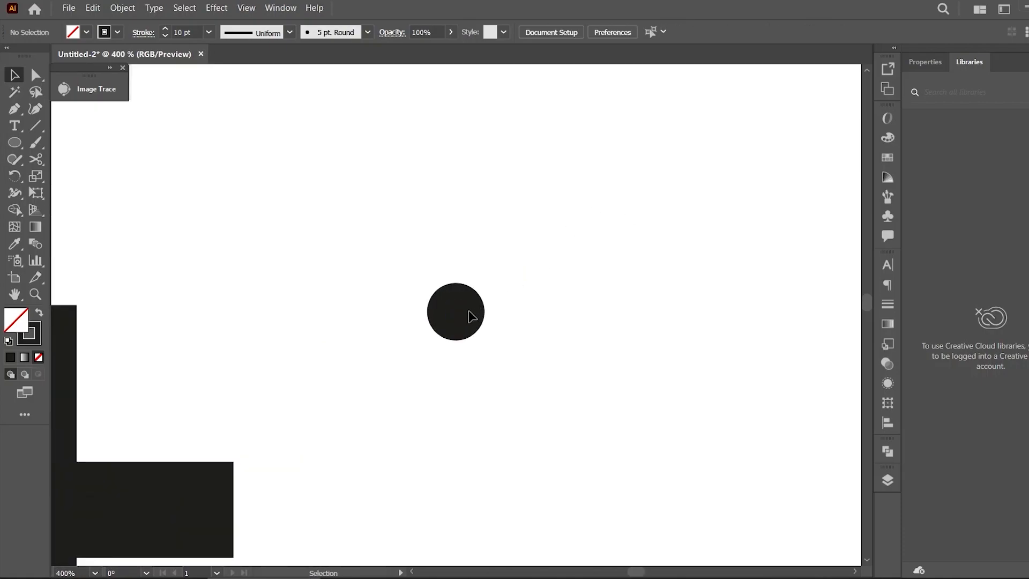
pyautogui.click(455, 311)
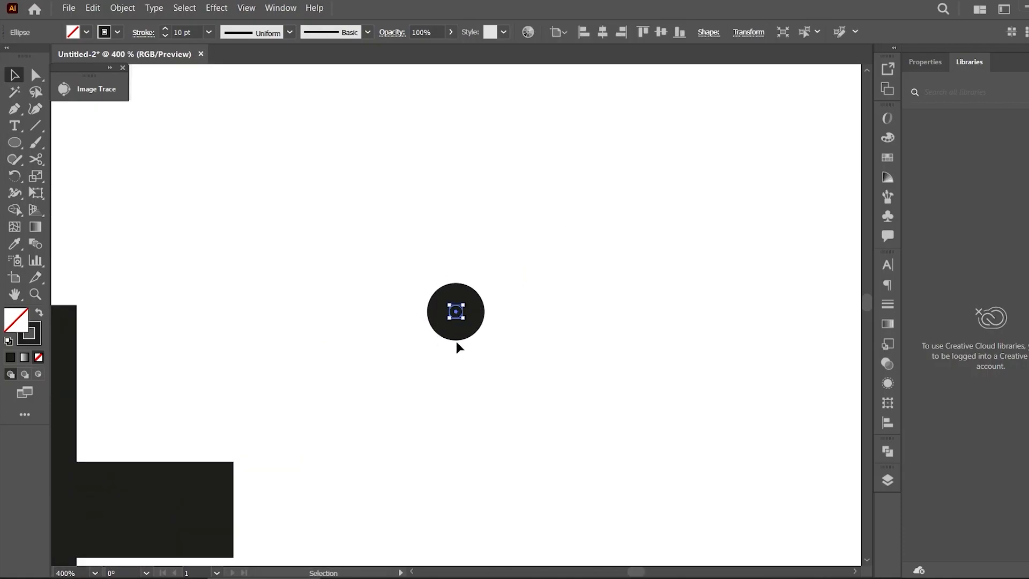
pyautogui.press('Delete')
# Draw a new small filled dot right of the cross and duplicate it beside itself
pyautogui.hotkey('ctrl', '-')
pyautogui.press('l')
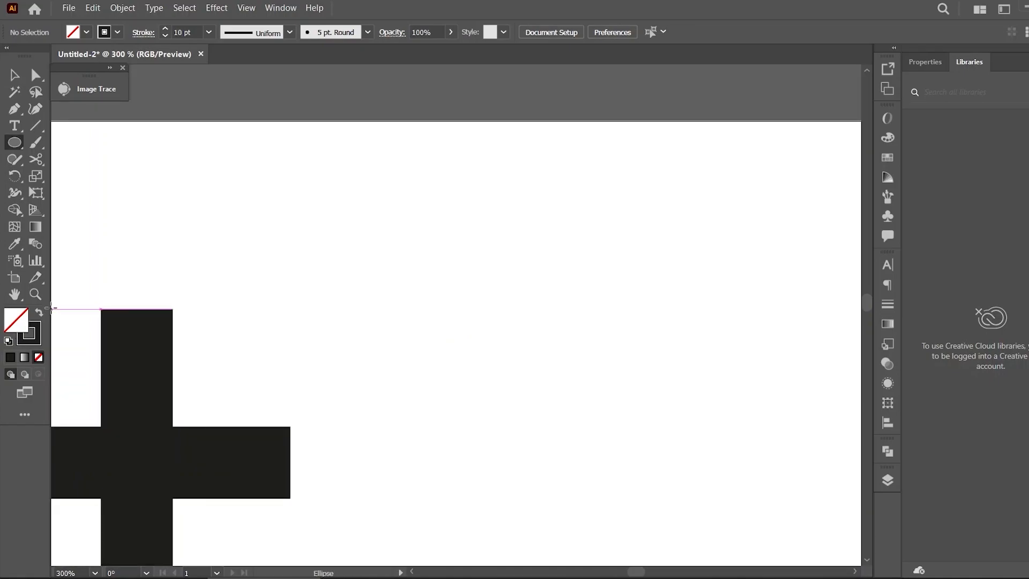
pyautogui.click(38, 312)
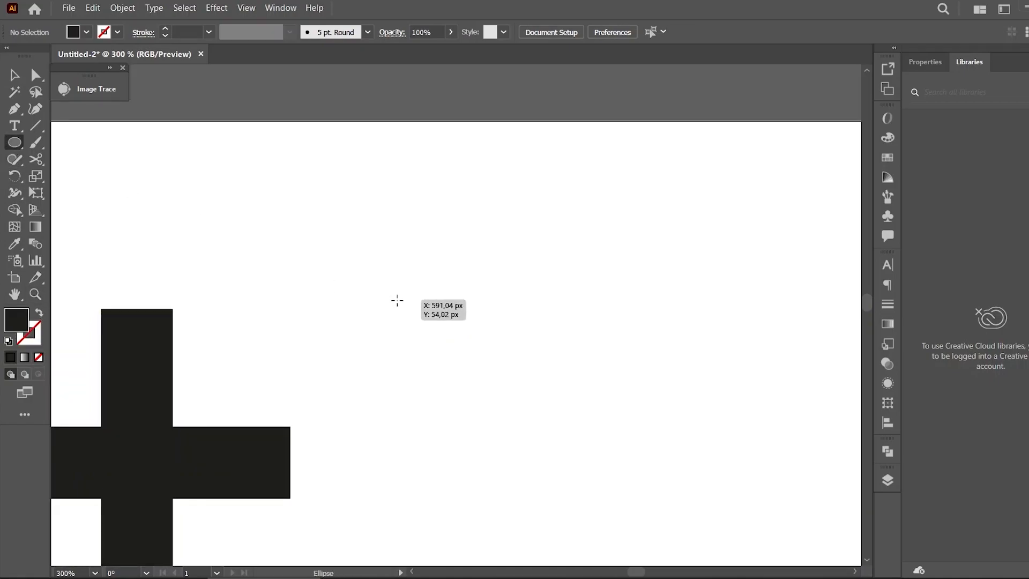
pyautogui.moveTo(381, 309); pyautogui.dragTo(434, 321)
pyautogui.press('v')
pyautogui.click(399, 328)
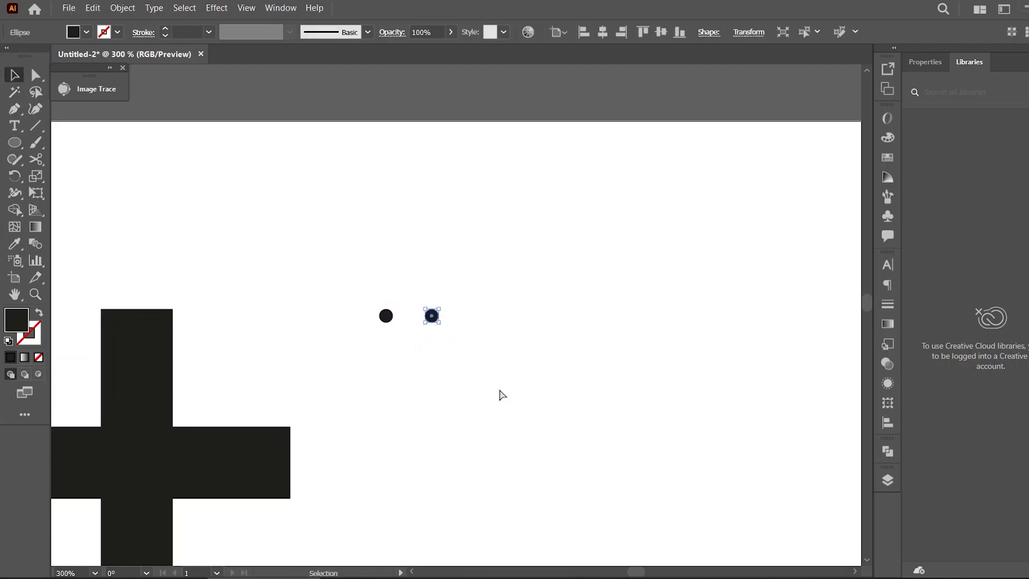
# Duplicate the dots into a four-by-four grid right of the cross
pyautogui.hotkey('ctrl', 'd')
pyautogui.hotkey('ctrl', 'd')
pyautogui.moveTo(572, 277); pyautogui.dragTo(361, 337)
pyautogui.moveTo(434, 319); pyautogui.dragTo(436, 366)
pyautogui.hotkey('ctrl', 'd')
pyautogui.hotkey('ctrl', 'd')
pyautogui.click(608, 367)
# Group the dot grid
pyautogui.hotkey('ctrl', '-')
pyautogui.hotkey('ctrl', '-')
pyautogui.hotkey('ctrl', '-')
pyautogui.hotkey('ctrl', '-')
pyautogui.moveTo(424, 374); pyautogui.dragTo(424, 374)
pyautogui.rightClick(450, 342)
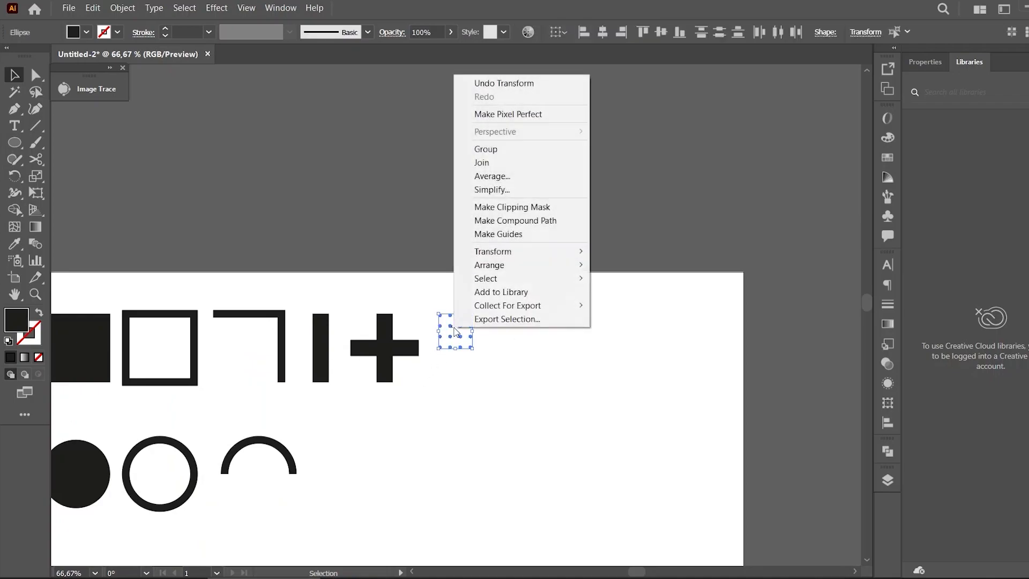
pyautogui.click(532, 151)
pyautogui.click(498, 353)
pyautogui.moveTo(466, 330); pyautogui.dragTo(483, 345)
pyautogui.click(522, 386)
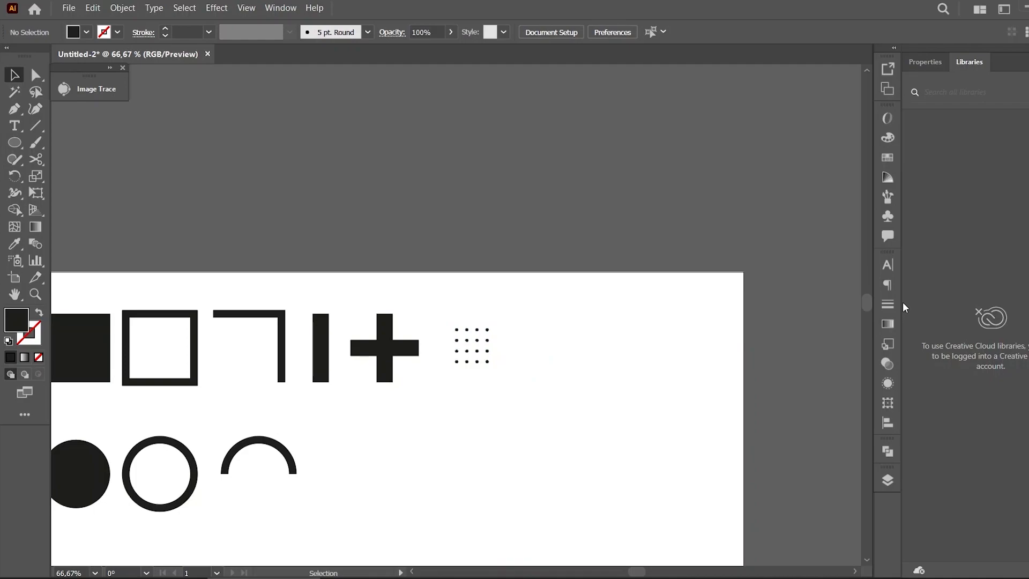
# Draw a filled triangle below the circles with the Star tool using radius 25 px, radius 50 px and 3 points
pyautogui.moveTo(865, 306); pyautogui.dragTo(867, 306)
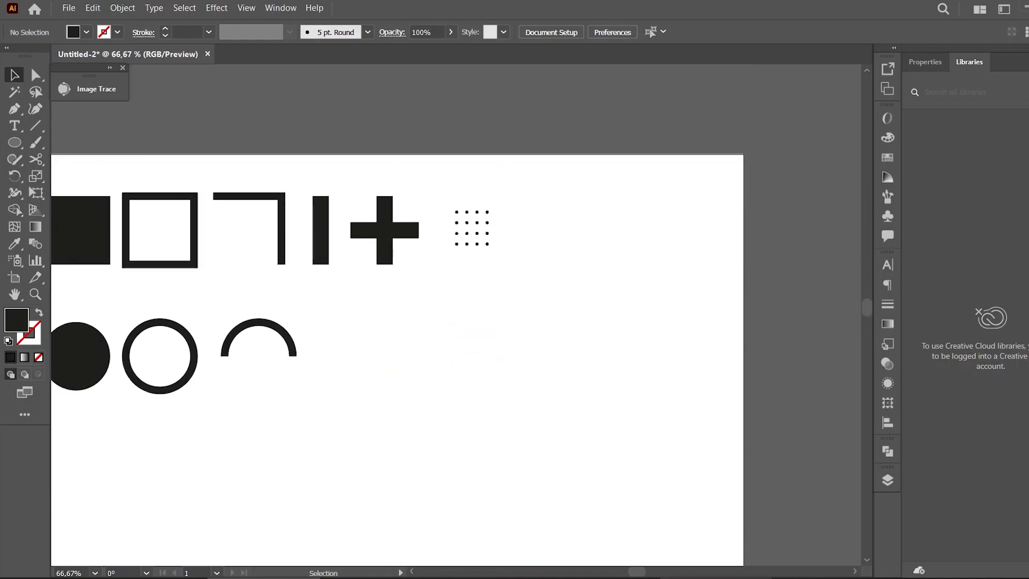
pyautogui.moveTo(641, 574); pyautogui.dragTo(634, 573)
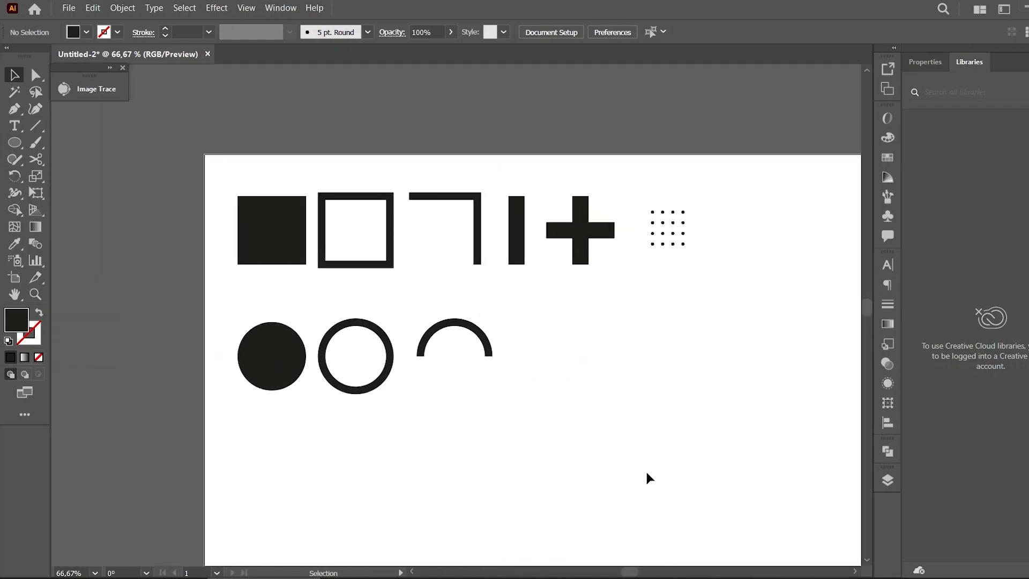
pyautogui.hotkey('ctrl', '-')
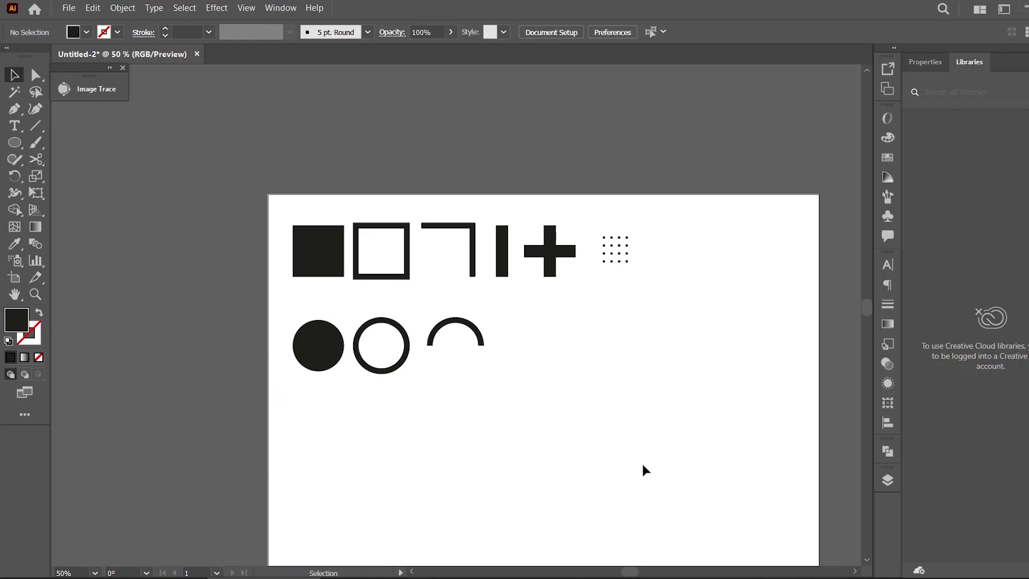
pyautogui.click(15, 143)
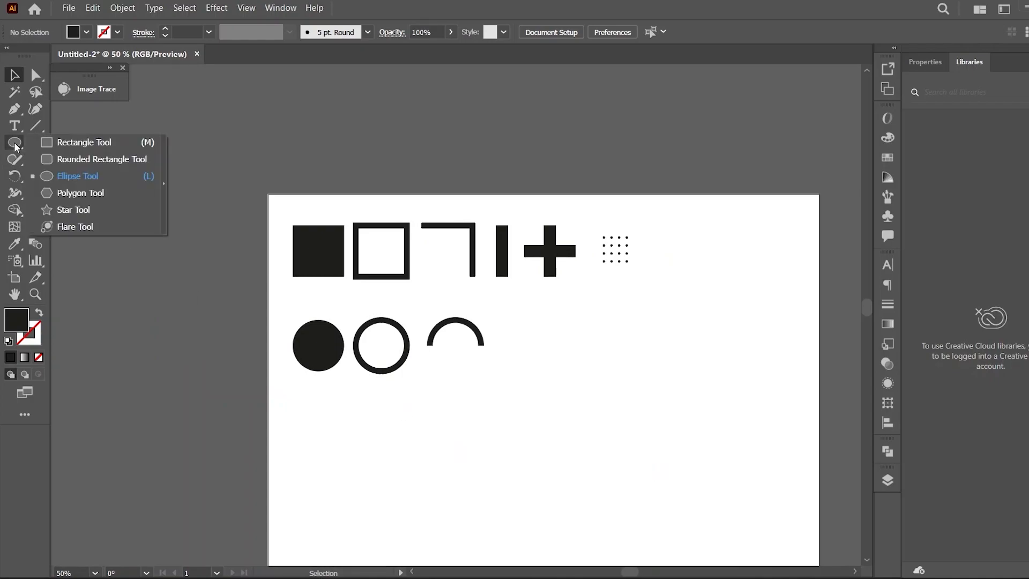
pyautogui.click(73, 209)
pyautogui.click(334, 429)
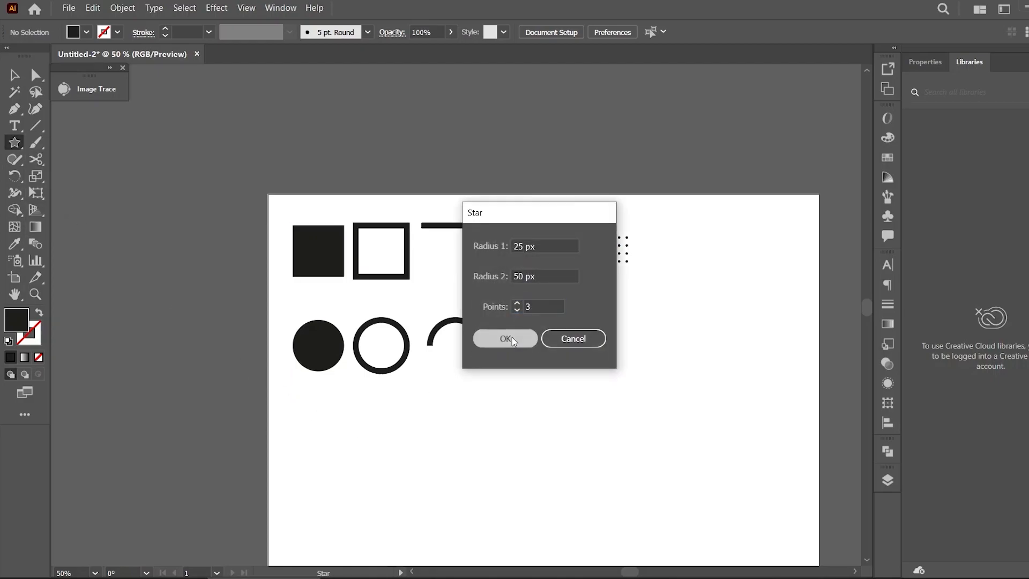
pyautogui.click(511, 336)
pyautogui.click(14, 75)
# Duplicate the triangle to its right and turn the copy into an outline with a 10 pt stroke
pyautogui.click(361, 406)
pyautogui.click(341, 432)
pyautogui.moveTo(364, 461)
pyautogui.mouseDown()
pyautogui.moveTo(313, 477)
pyautogui.moveTo(325, 446)
pyautogui.moveTo(314, 444)
pyautogui.moveTo(407, 450)
pyautogui.mouseUp()
pyautogui.click(351, 467)
pyautogui.click(397, 459)
pyautogui.click(39, 313)
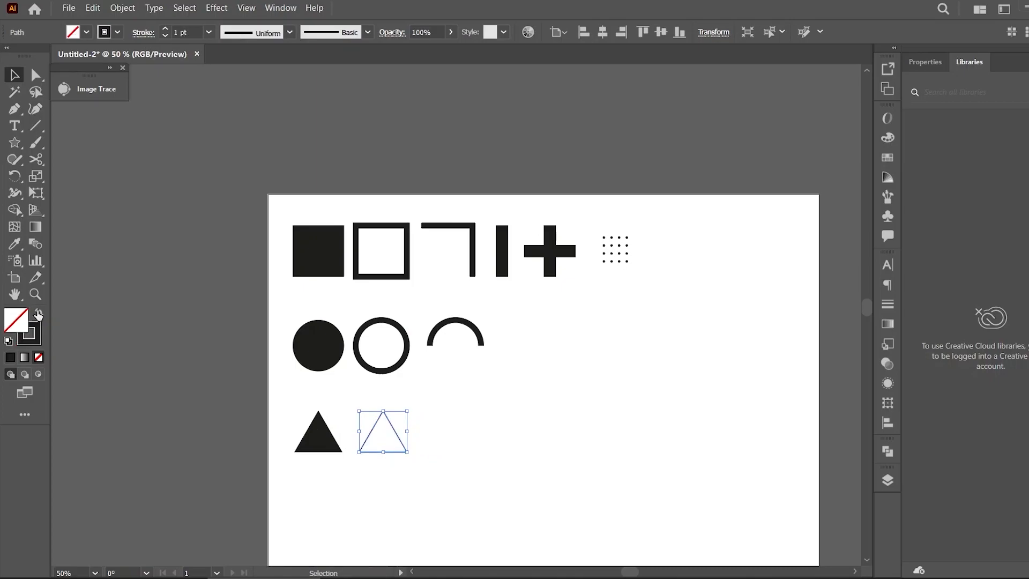
pyautogui.click(195, 28)
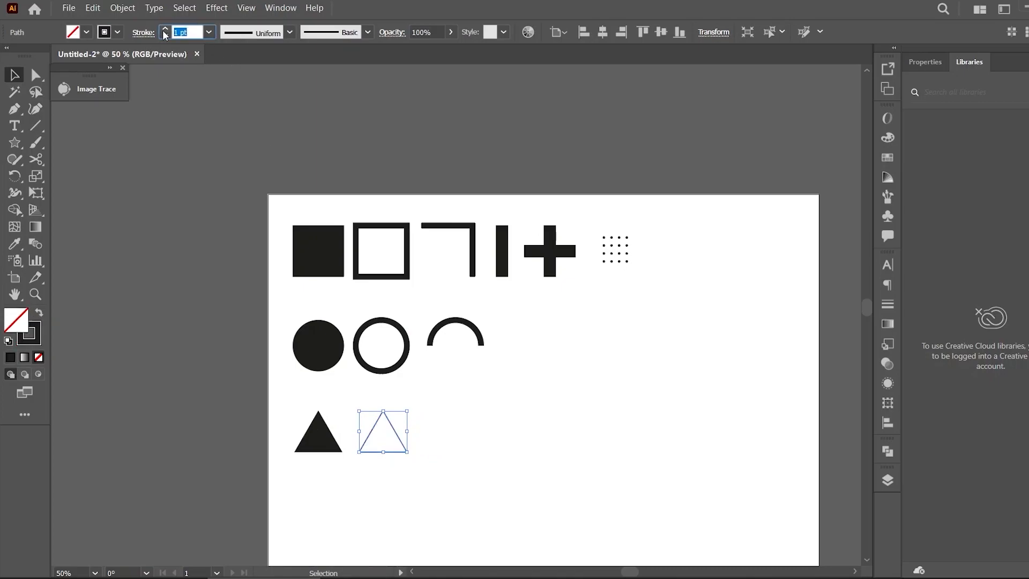
pyautogui.write('10')
pyautogui.press('Return')
pyautogui.click(520, 426)
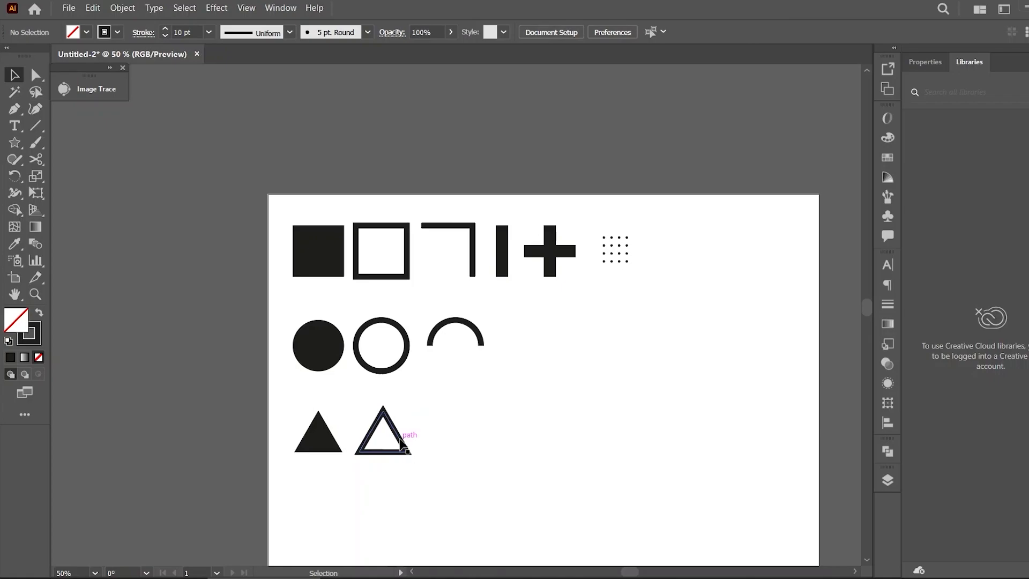
# Place a small copy of the filled triangle to the right of the outline triangle
pyautogui.moveTo(329, 447); pyautogui.dragTo(493, 437)
pyautogui.click(496, 432)
pyautogui.moveTo(868, 305); pyautogui.dragTo(870, 310)
pyautogui.hotkey('ctrl', '=')
pyautogui.hotkey('ctrl', '=')
pyautogui.hotkey('ctrl', '=')
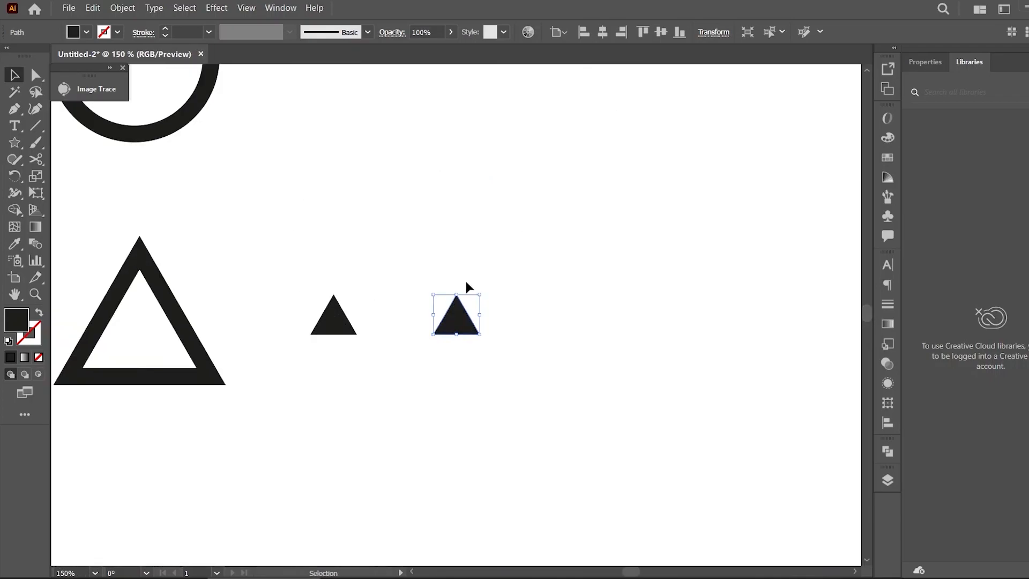
# Duplicate the small triangle into a four-by-four grid beside it
pyautogui.moveTo(478, 333); pyautogui.dragTo(517, 246)
pyautogui.click(476, 320)
pyautogui.click(493, 252)
pyautogui.hotkey('ctrl', 'd')
pyautogui.moveTo(632, 203); pyautogui.dragTo(510, 291)
pyautogui.hotkey('ctrl', 'd')
pyautogui.hotkey('ctrl', 'd')
pyautogui.click(673, 268)
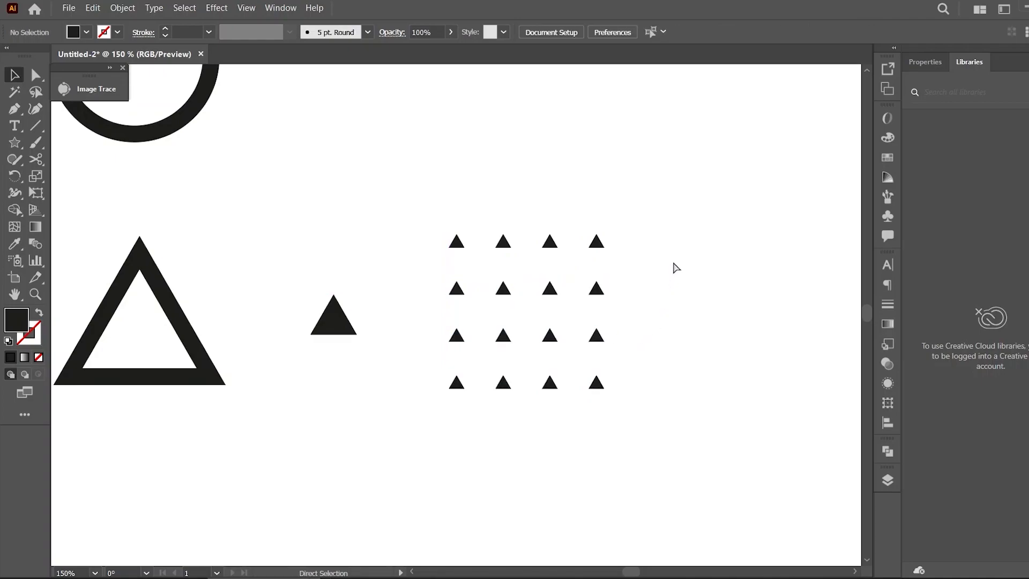
# Group the triangle grid
pyautogui.hotkey('ctrl', '-')
pyautogui.hotkey('ctrl', '-')
pyautogui.moveTo(554, 248); pyautogui.dragTo(430, 381)
pyautogui.rightClick(477, 300)
pyautogui.click(556, 364)
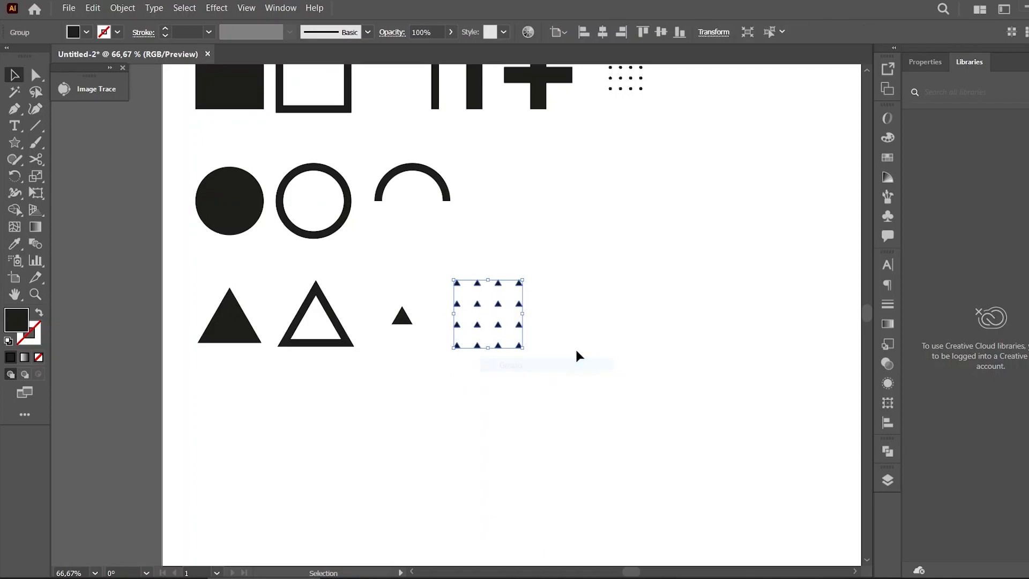
pyautogui.click(577, 351)
pyautogui.hotkey('ctrl', '-')
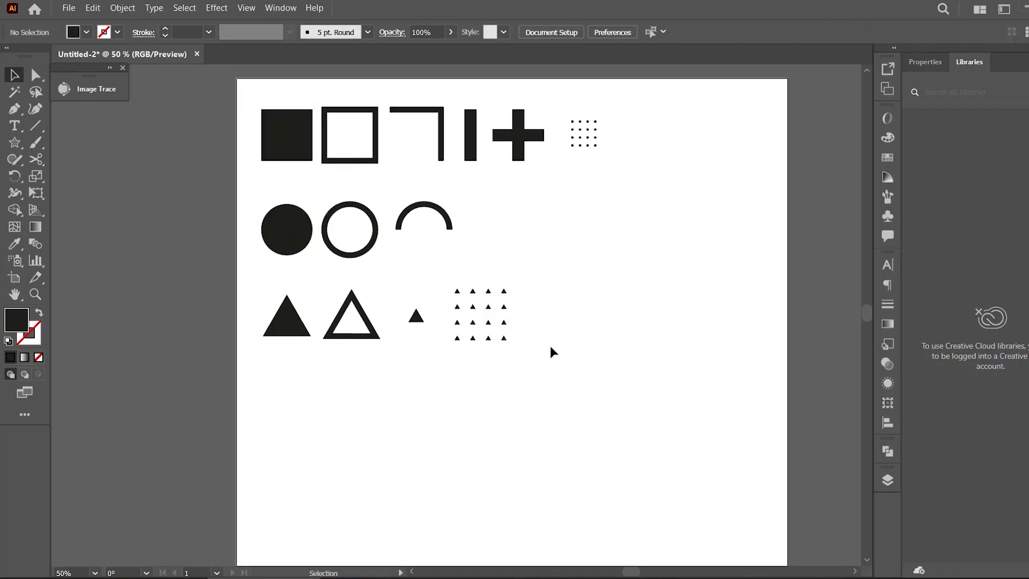
# Draw a horizontal straight line below the triangles with the Line Segment tool
pyautogui.moveTo(504, 311); pyautogui.dragTo(513, 305)
pyautogui.click(847, 327)
pyautogui.scroll(-2, 869, 308)
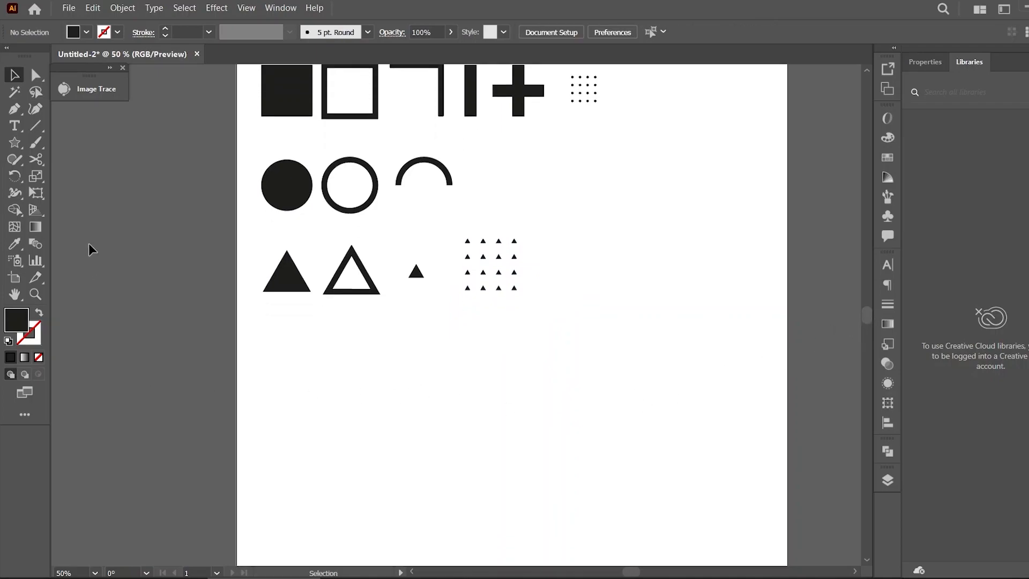
pyautogui.click(33, 127)
pyautogui.moveTo(261, 355); pyautogui.dragTo(375, 355)
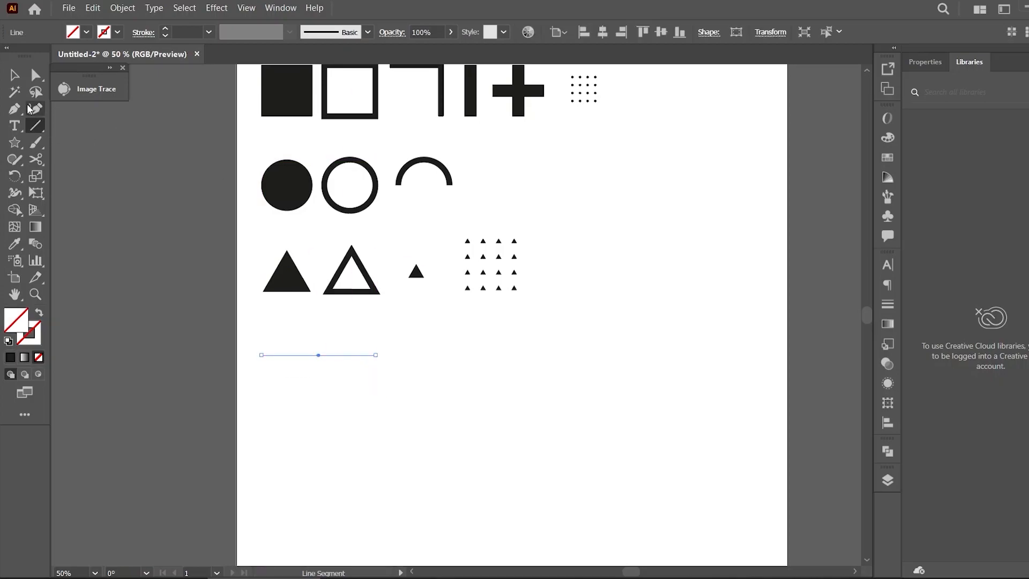
# Give the line a stroke instead of a fill and set its stroke weight to 10 pt
pyautogui.click(11, 359)
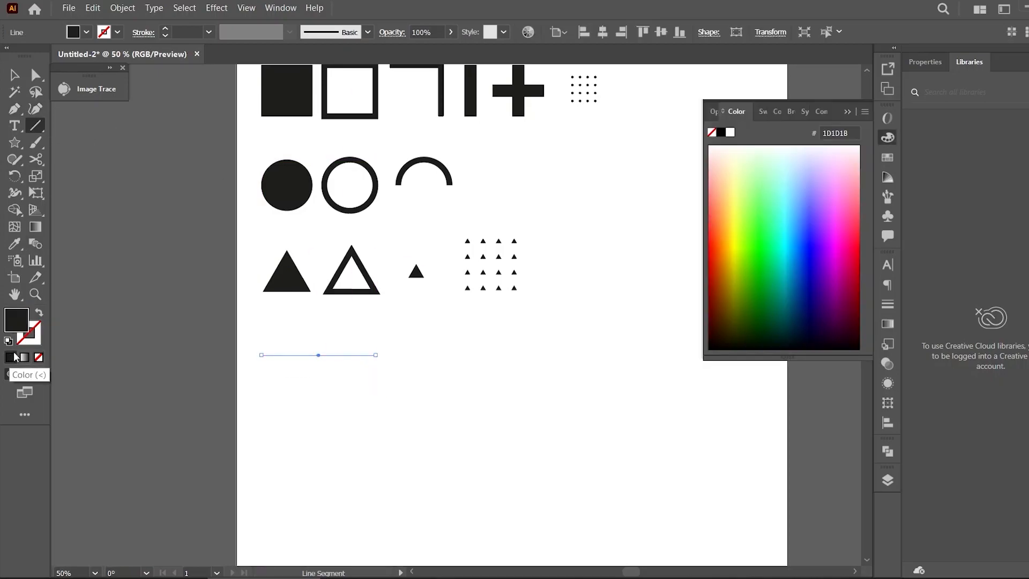
pyautogui.click(38, 315)
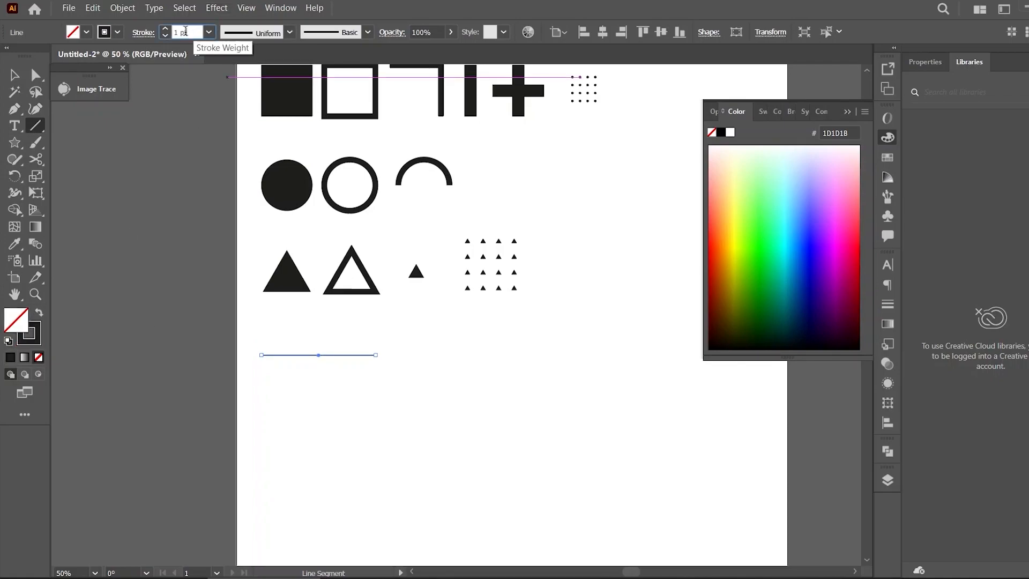
pyautogui.click(166, 30)
pyautogui.write('10')
pyautogui.press('Return')
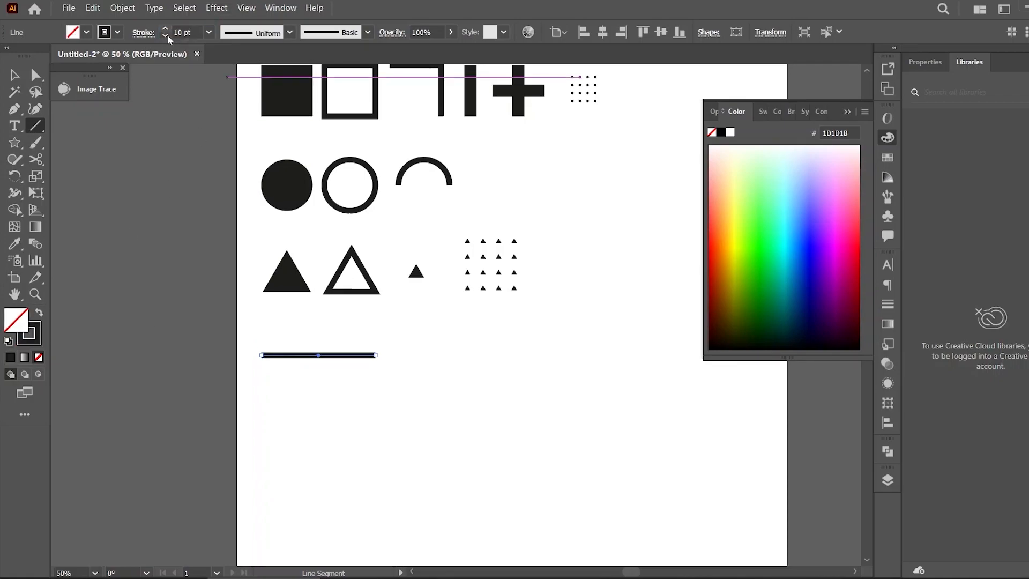
pyautogui.click(848, 111)
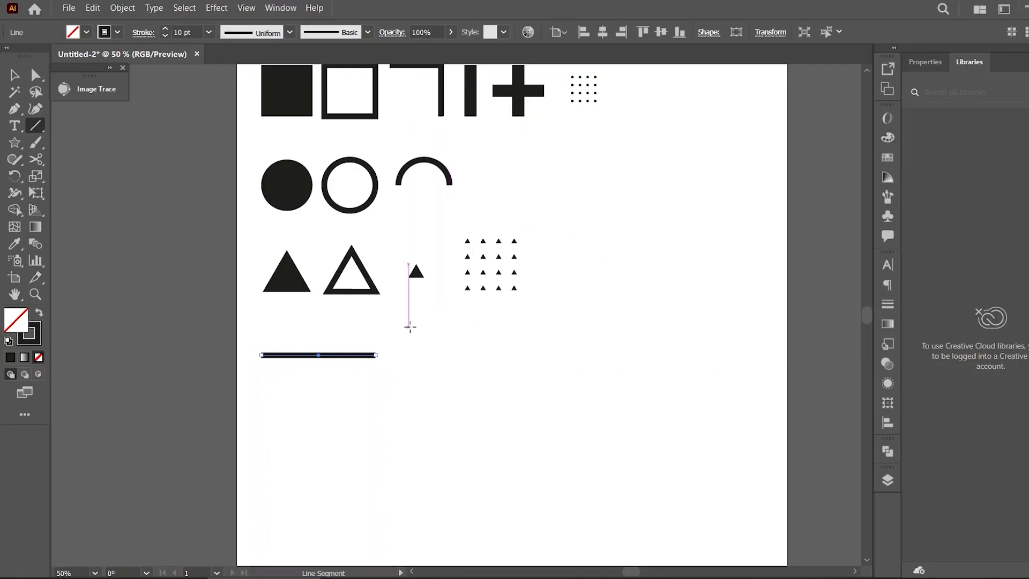
# Apply a Zig Zag effect to the line with 10 px size, 4 ridges per segment and corner points
pyautogui.click(217, 8)
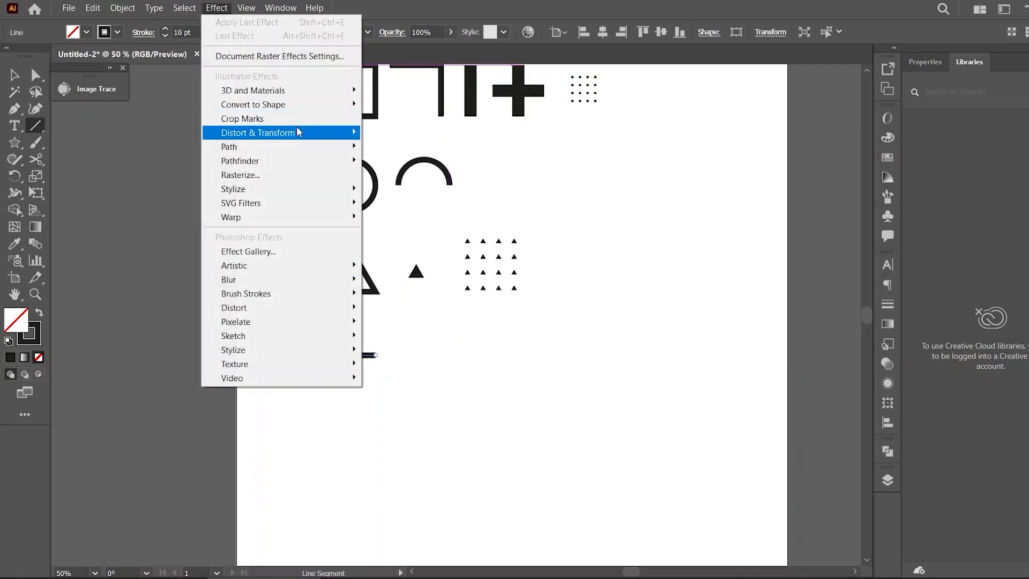
pyautogui.moveTo(297, 131)
pyautogui.click(442, 213)
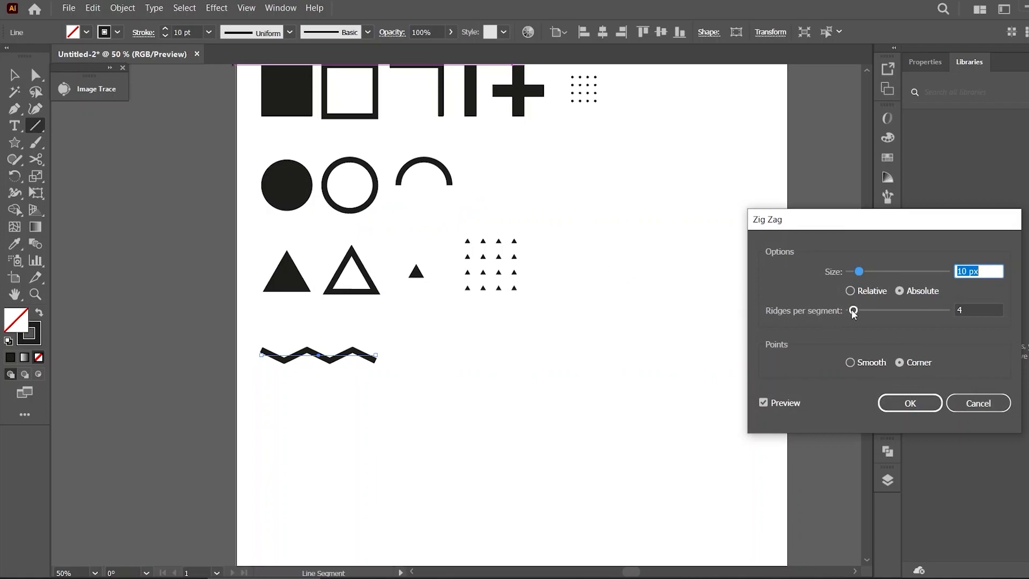
pyautogui.moveTo(853, 313); pyautogui.dragTo(855, 314)
pyautogui.click(910, 403)
# Expand the zigzag line's appearance
pyautogui.click(122, 7)
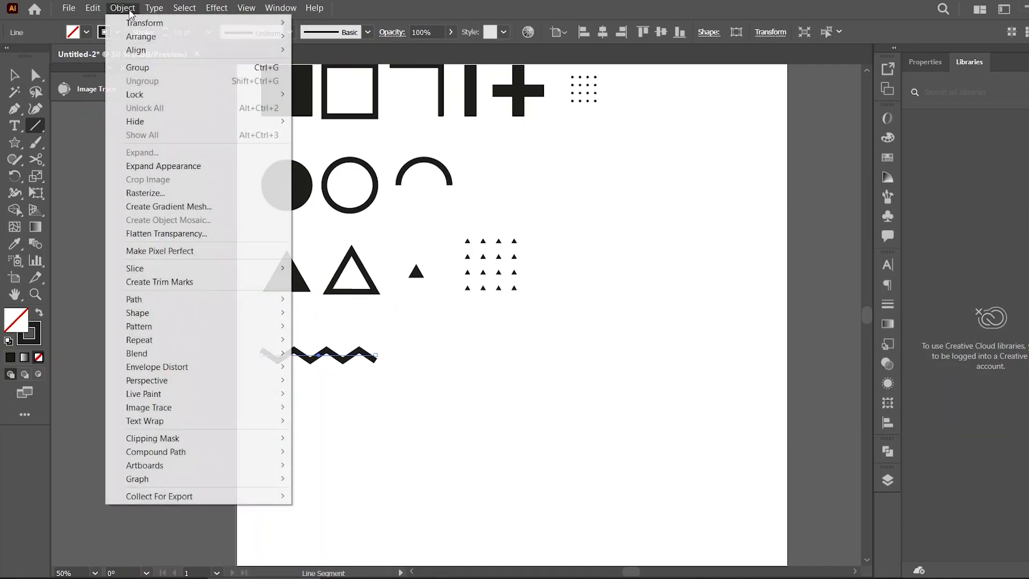
pyautogui.click(169, 163)
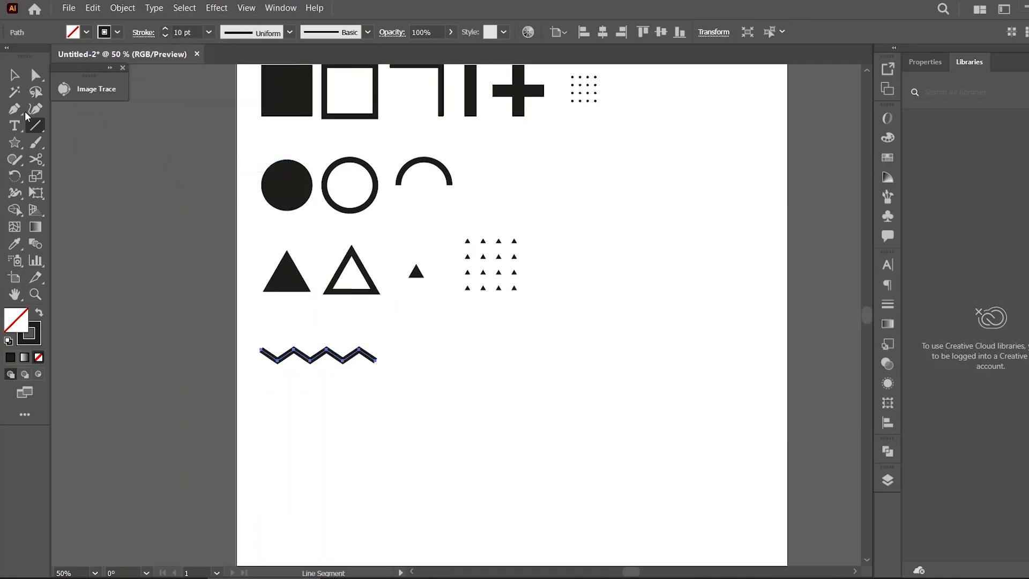
pyautogui.click(15, 75)
pyautogui.click(461, 366)
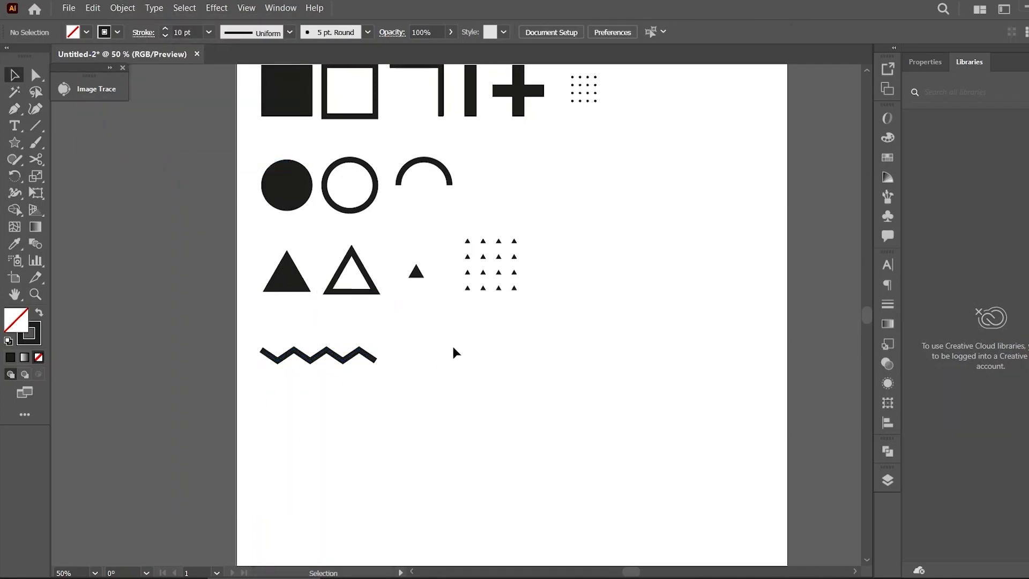
# Draw a second line right of the zigzag and apply a smooth Zig Zag effect with 6 ridges per segment
pyautogui.click(35, 130)
pyautogui.moveTo(409, 355); pyautogui.dragTo(501, 354)
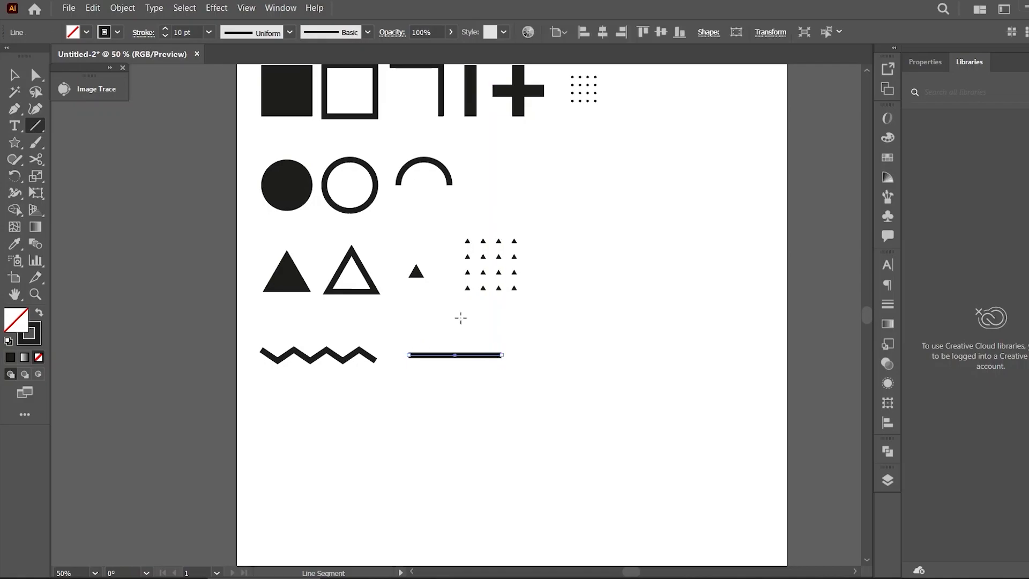
pyautogui.click(216, 7)
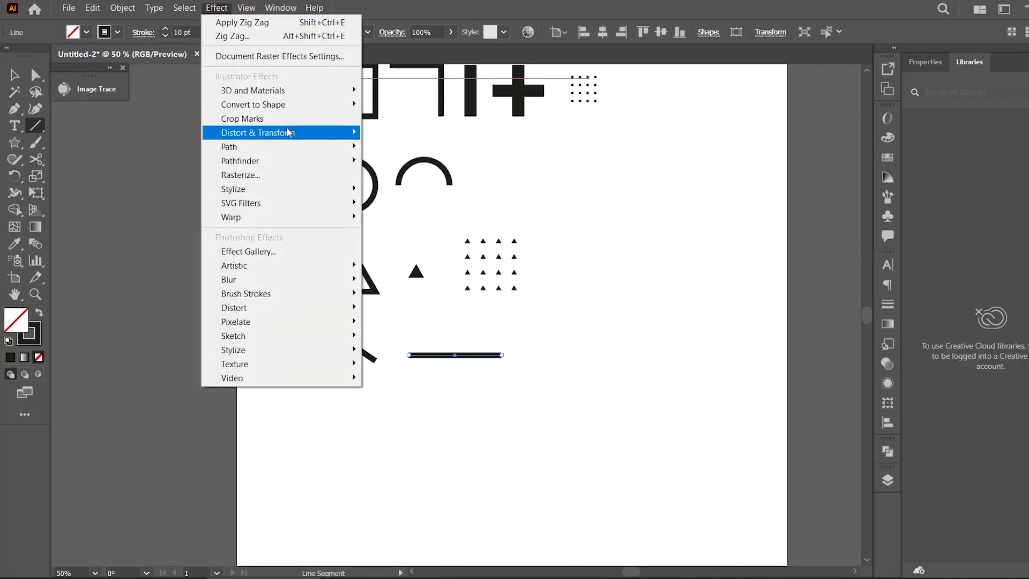
pyautogui.moveTo(286, 132)
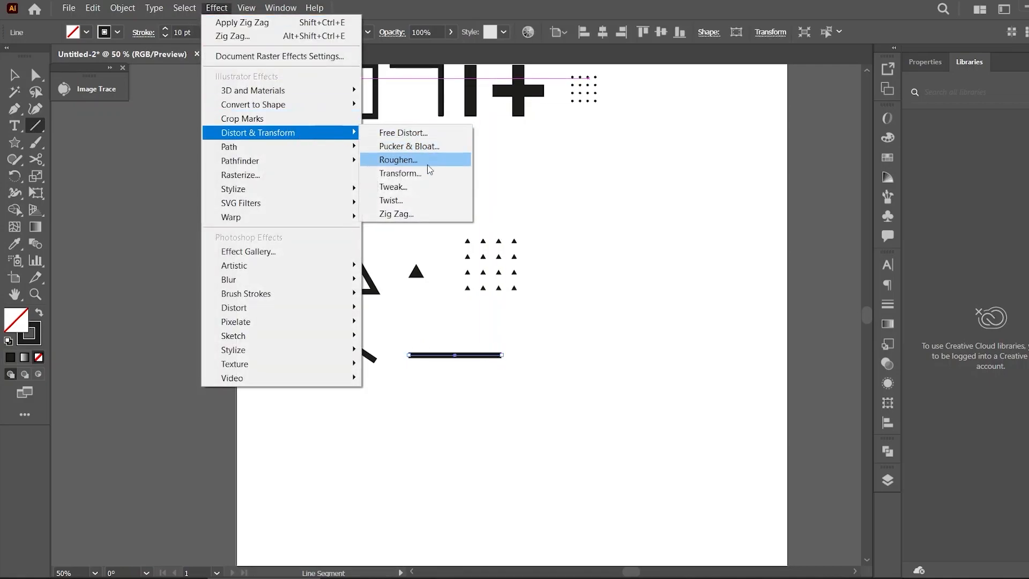
pyautogui.click(423, 213)
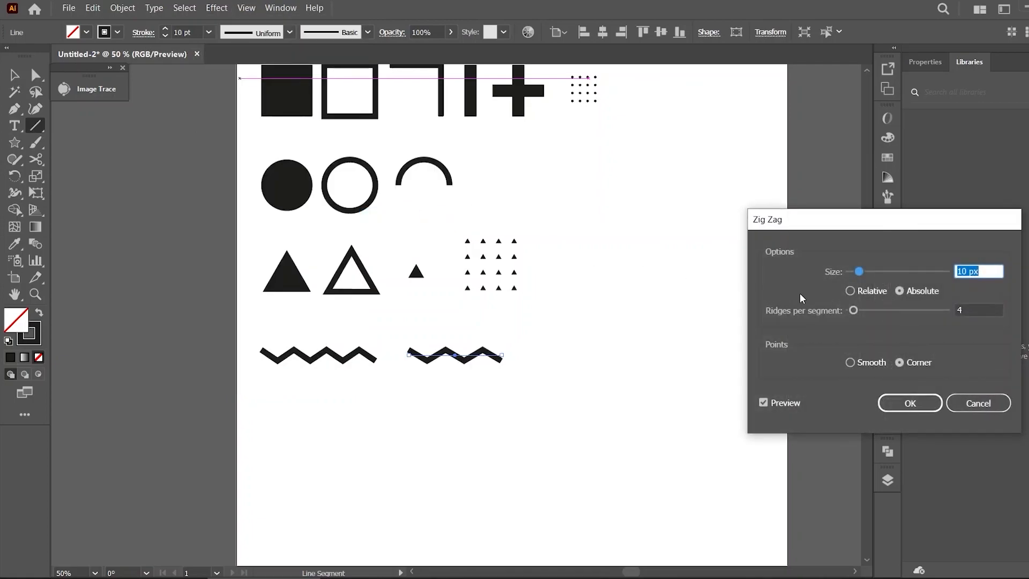
pyautogui.click(851, 364)
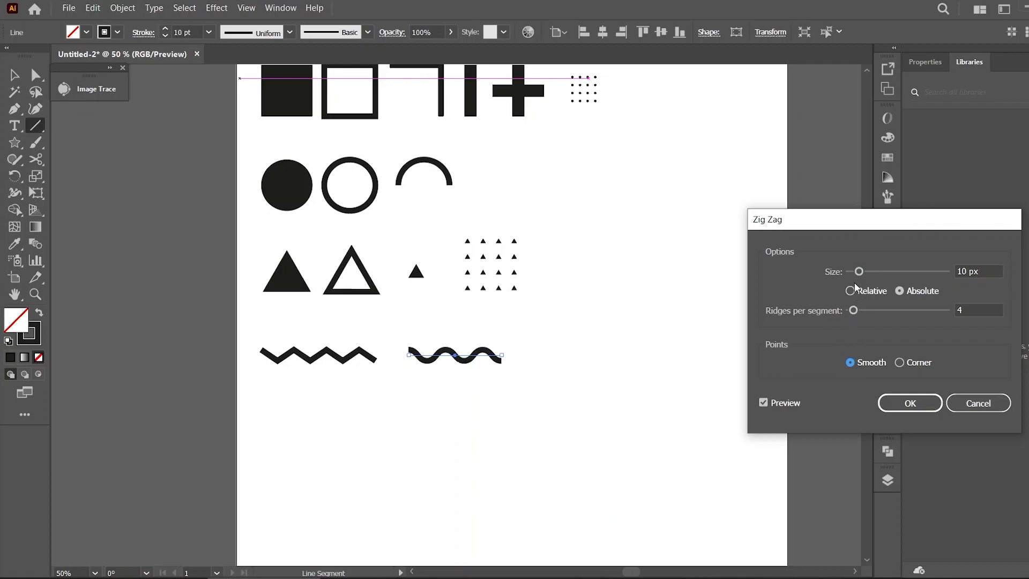
pyautogui.moveTo(856, 305); pyautogui.dragTo(856, 315)
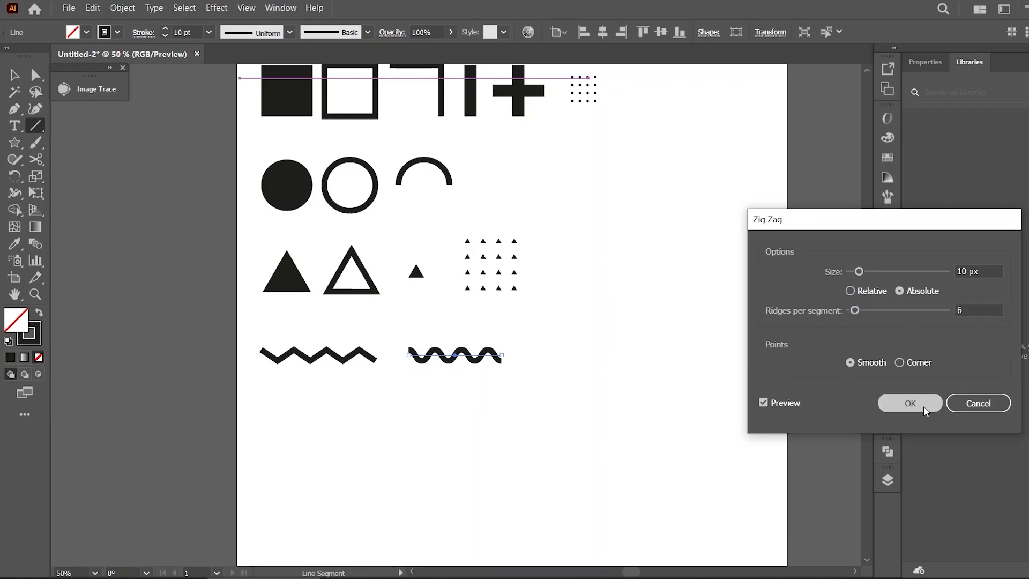
pyautogui.click(910, 403)
# Expand the wavy line's appearance
pyautogui.click(624, 357)
pyautogui.click(590, 338)
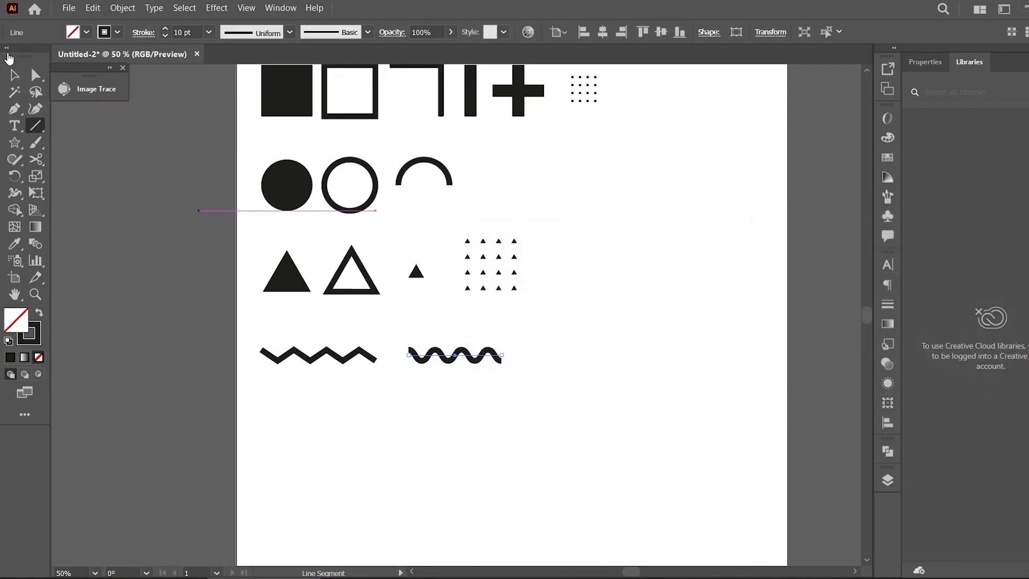
pyautogui.click(14, 75)
pyautogui.click(129, 6)
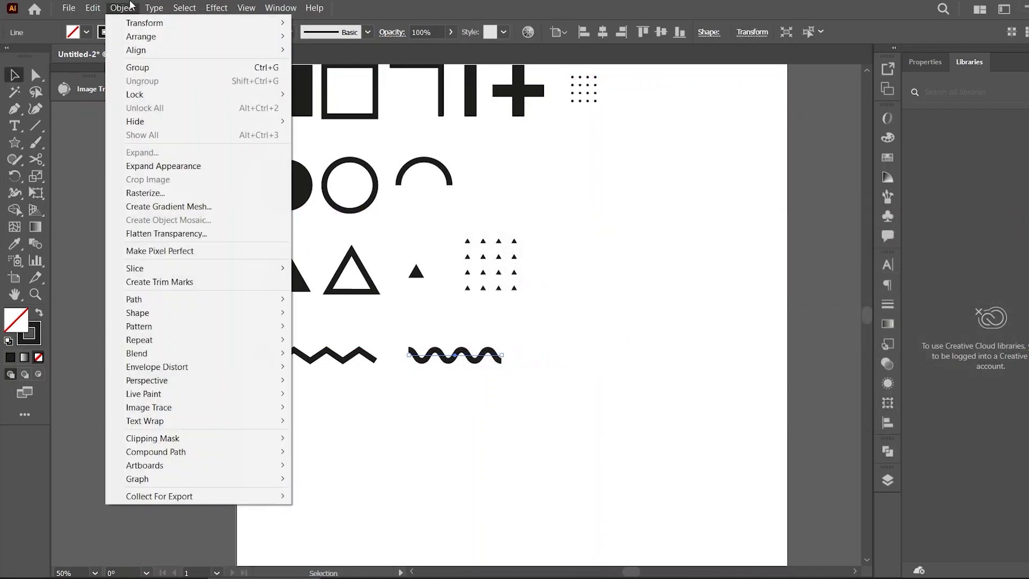
pyautogui.click(215, 167)
pyautogui.click(629, 355)
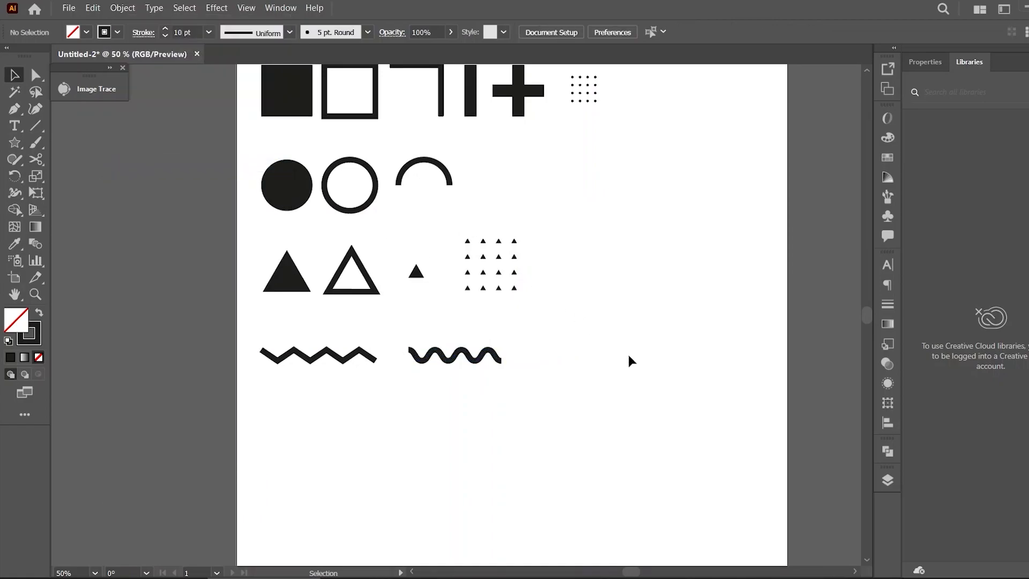
pyautogui.hscroll(3, 633, 574)
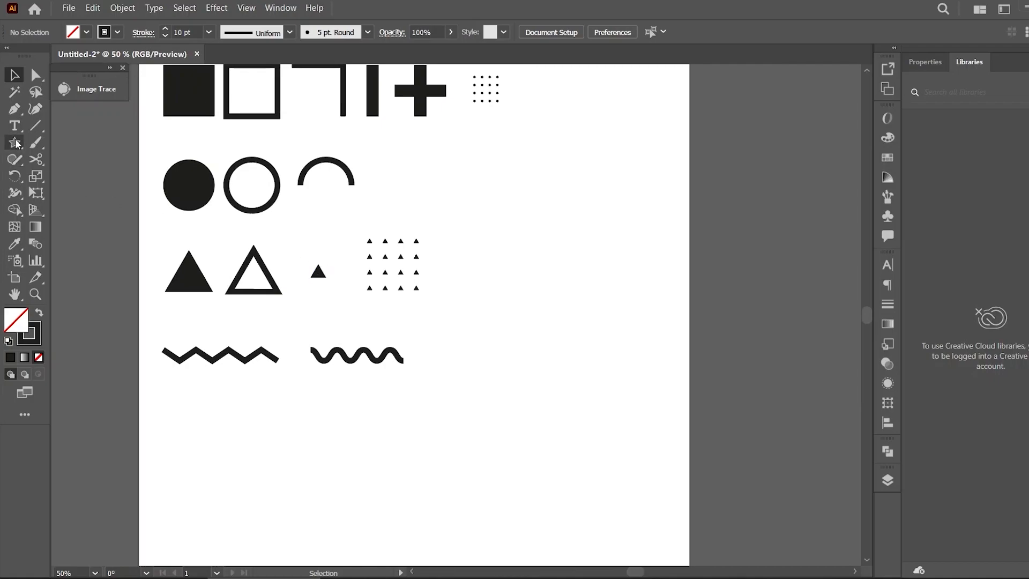
# Draw a narrow right triangle with the Pen tool and swap its stroke to a fill
pyautogui.click(14, 108)
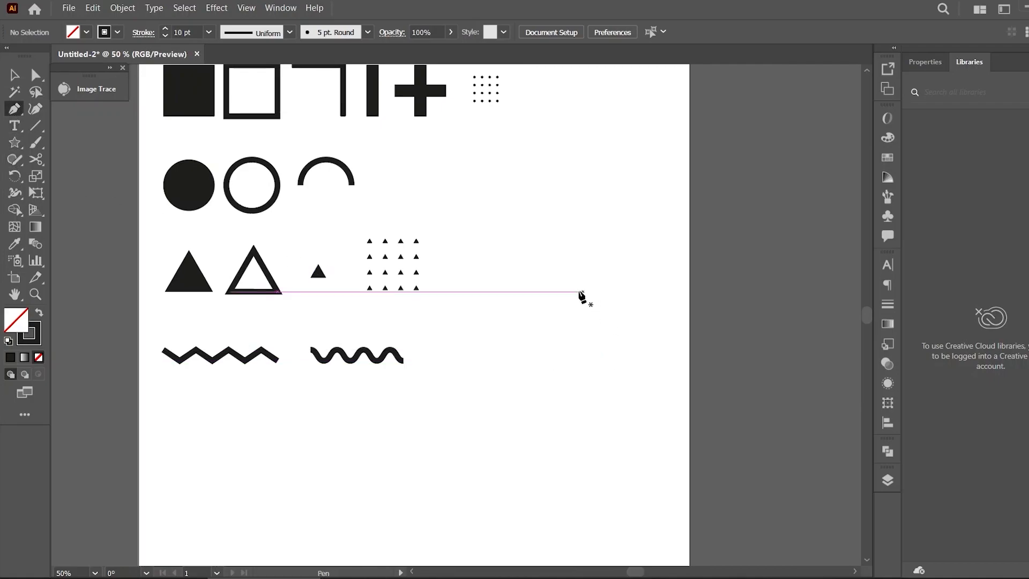
pyautogui.click(535, 286)
pyautogui.keyDown('shift'); pyautogui.click(535, 328); pyautogui.keyUp('shift')
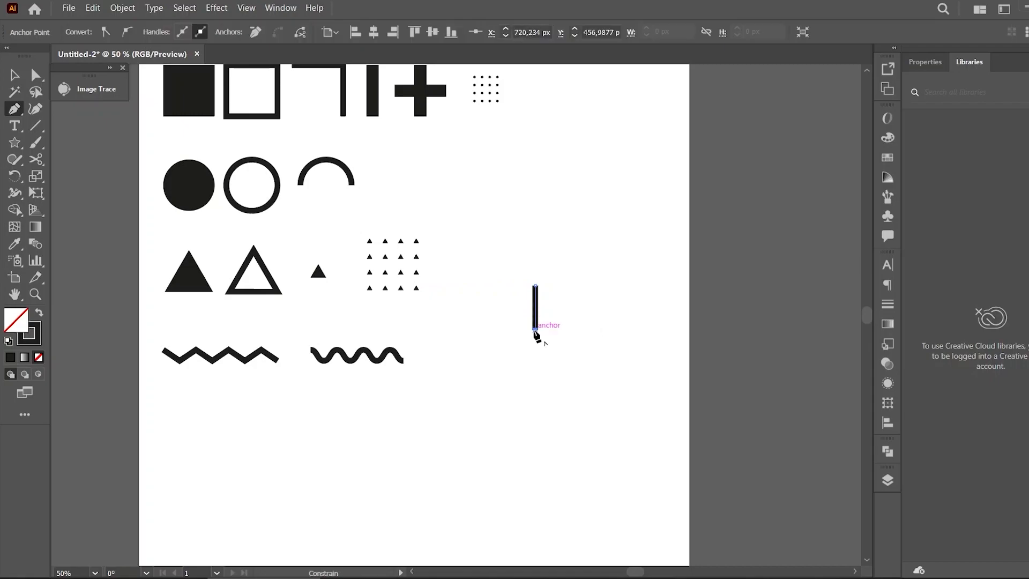
pyautogui.moveTo(513, 328); pyautogui.dragTo(514, 329)
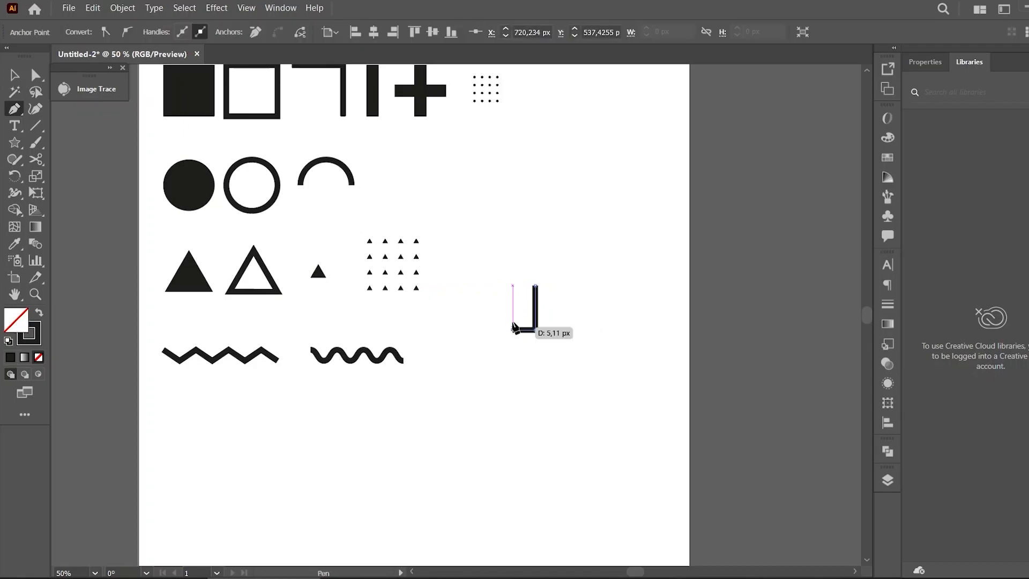
pyautogui.click(535, 286)
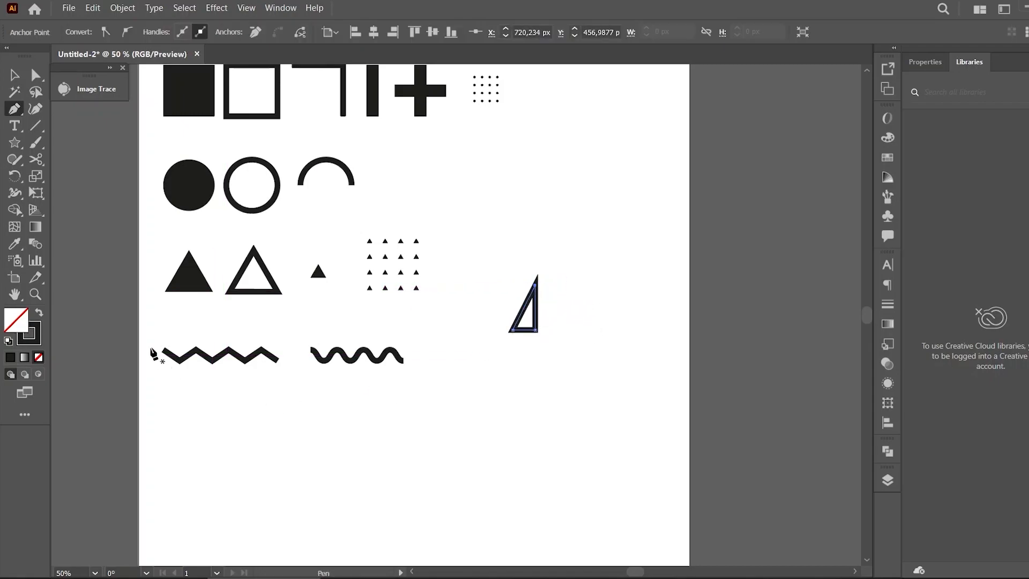
pyautogui.click(39, 312)
# Duplicate and rotate the triangle into a lightning-bolt shape and merge both pieces with Pathfinder
pyautogui.click(13, 75)
pyautogui.click(588, 317)
pyautogui.moveTo(524, 320); pyautogui.dragTo(524, 376)
pyautogui.moveTo(520, 339); pyautogui.dragTo(533, 405)
pyautogui.click(558, 352)
pyautogui.moveTo(521, 351); pyautogui.dragTo(538, 339)
pyautogui.moveTo(566, 248); pyautogui.dragTo(492, 410)
pyautogui.click(887, 451)
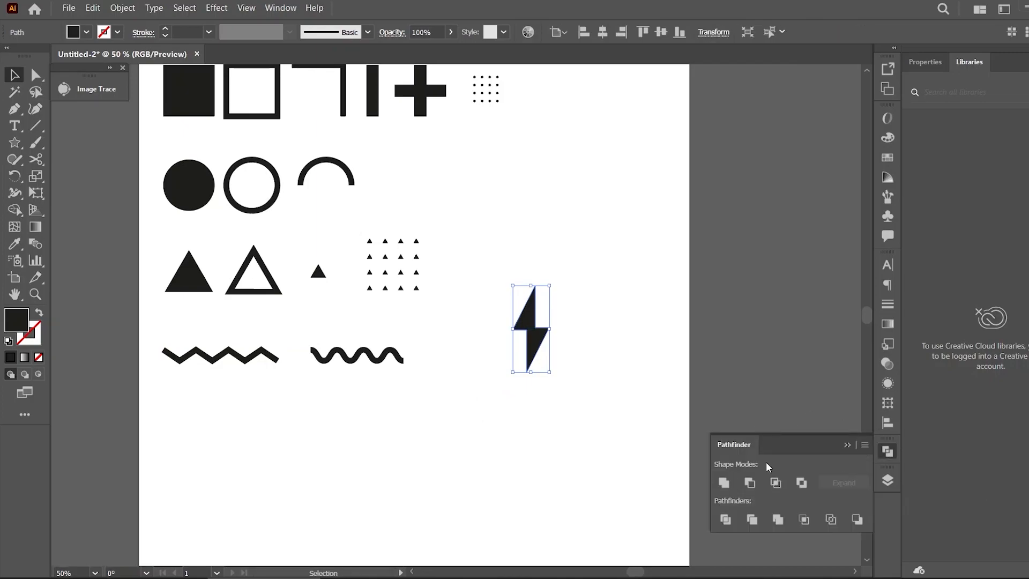
pyautogui.click(848, 444)
pyautogui.click(580, 331)
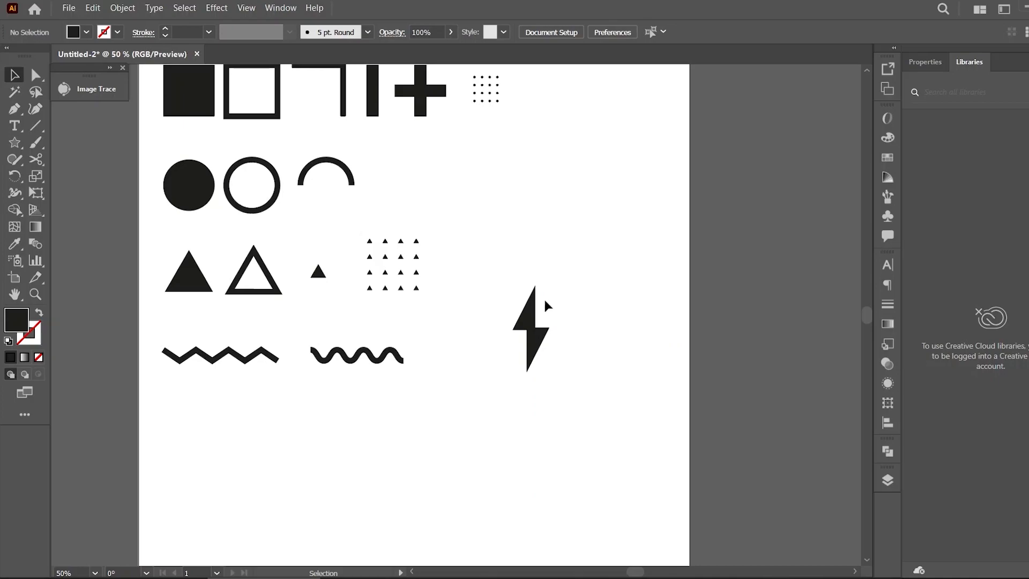
# Shear the lightning bolt to slant it
pyautogui.click(532, 307)
pyautogui.moveTo(38, 178); pyautogui.dragTo(78, 193)
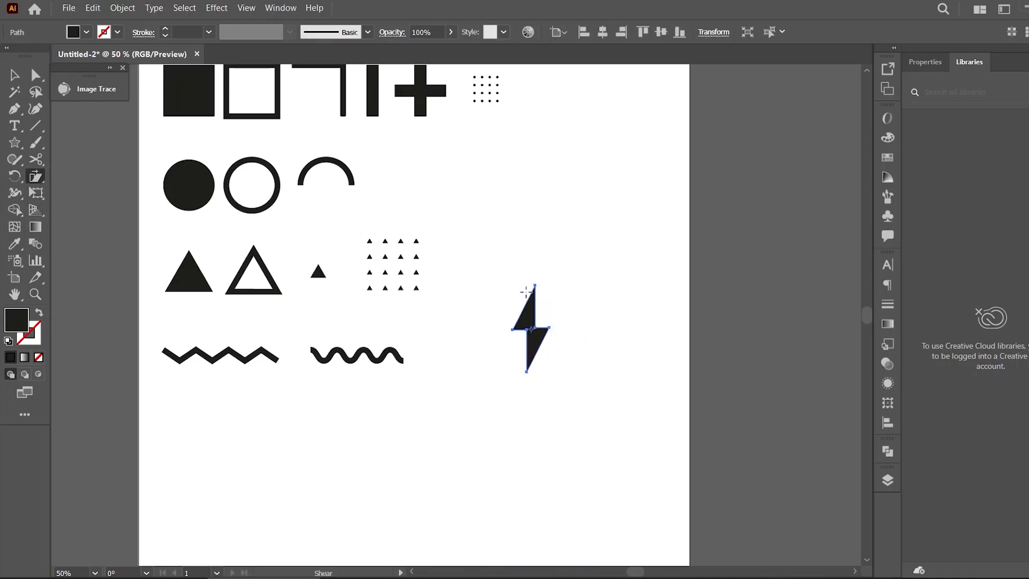
pyautogui.moveTo(532, 294); pyautogui.dragTo(544, 301)
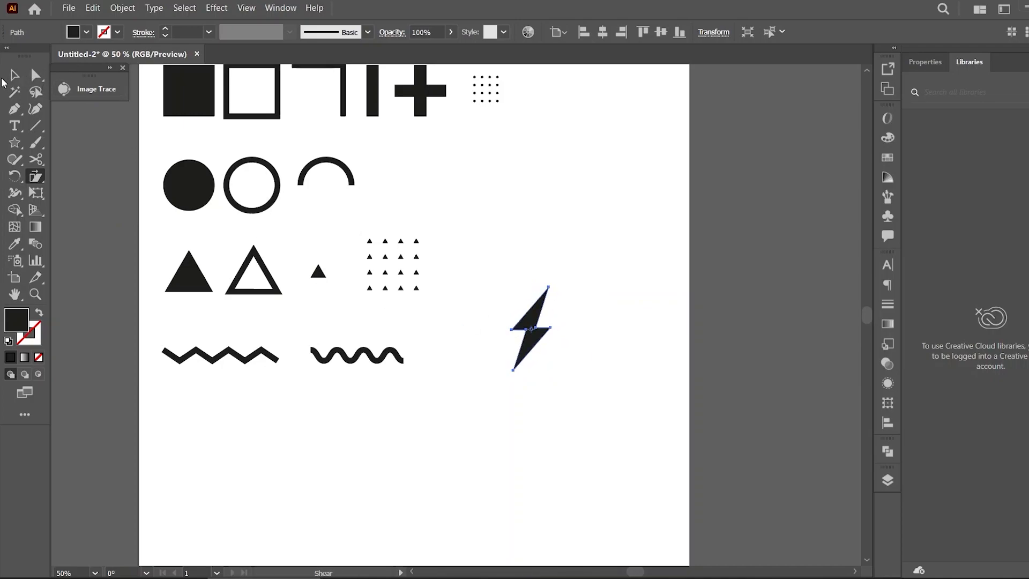
# Move the lightning bolt's top anchor point with Direct Selection
pyautogui.click(15, 75)
pyautogui.click(648, 341)
pyautogui.scroll(3, 648, 346)
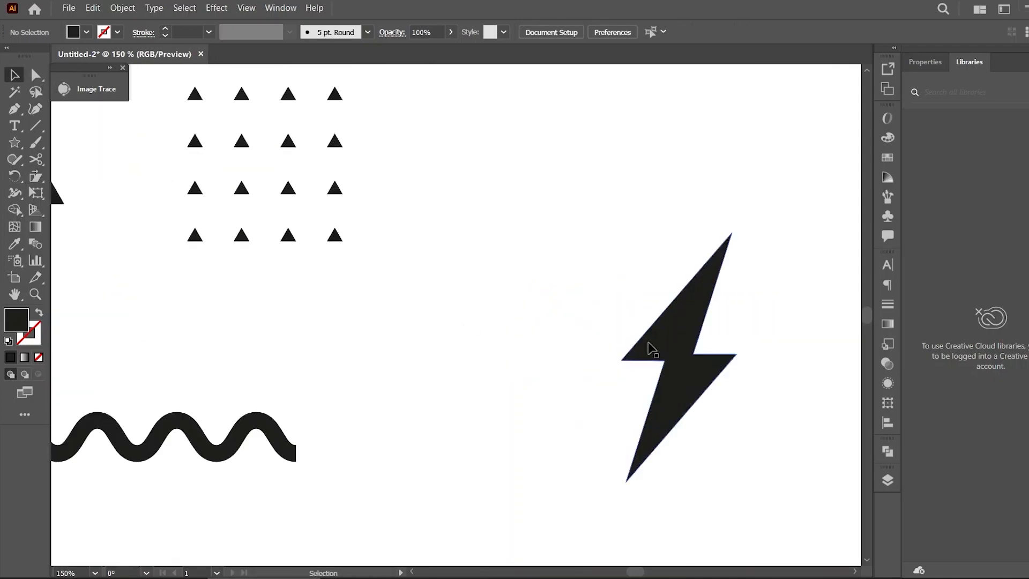
pyautogui.press('a')
pyautogui.moveTo(701, 311); pyautogui.dragTo(532, 292)
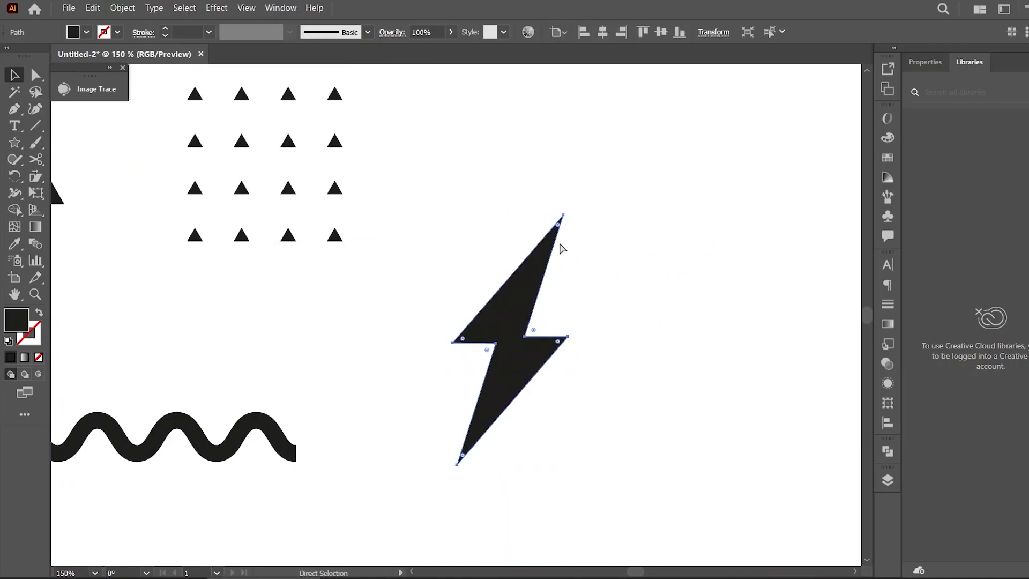
pyautogui.moveTo(556, 230); pyautogui.dragTo(552, 242)
# Undo the last three edits to the lightning bolt
pyautogui.press('v')
pyautogui.click(635, 232)
pyautogui.hotkey('ctrl', '-')
pyautogui.hotkey('ctrl', '-')
pyautogui.hotkey('ctrl', '-')
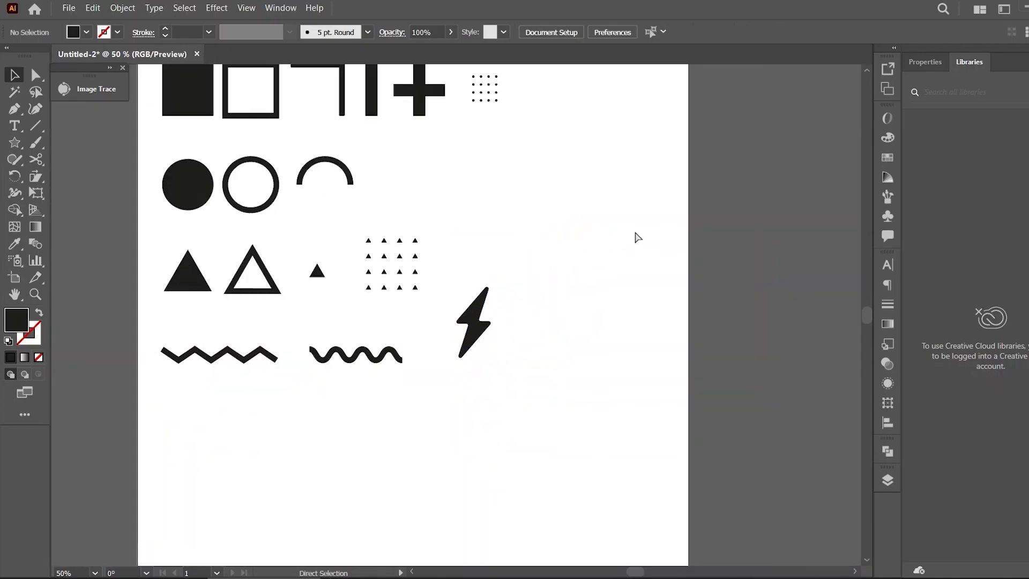
pyautogui.hotkey('ctrl', '-')
pyautogui.hotkey('ctrl', '+')
pyautogui.hotkey('ctrl', '+')
pyautogui.hotkey('ctrl', 'z')
pyautogui.hotkey('ctrl', 'z')
pyautogui.hotkey('ctrl', 'z')
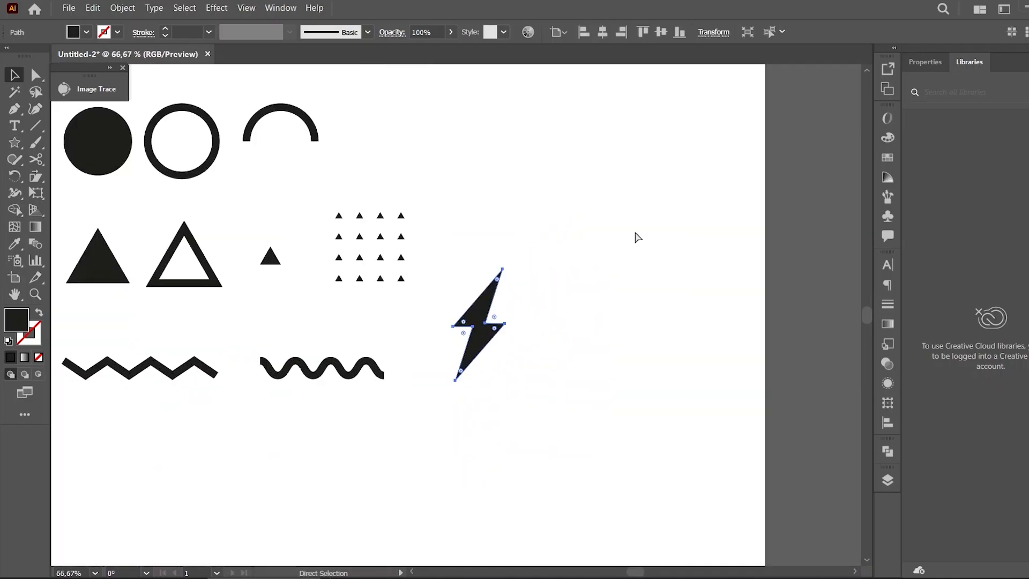
pyautogui.hotkey('ctrl', '-')
pyautogui.hotkey('ctrl', '-')
pyautogui.hotkey('ctrl', '+')
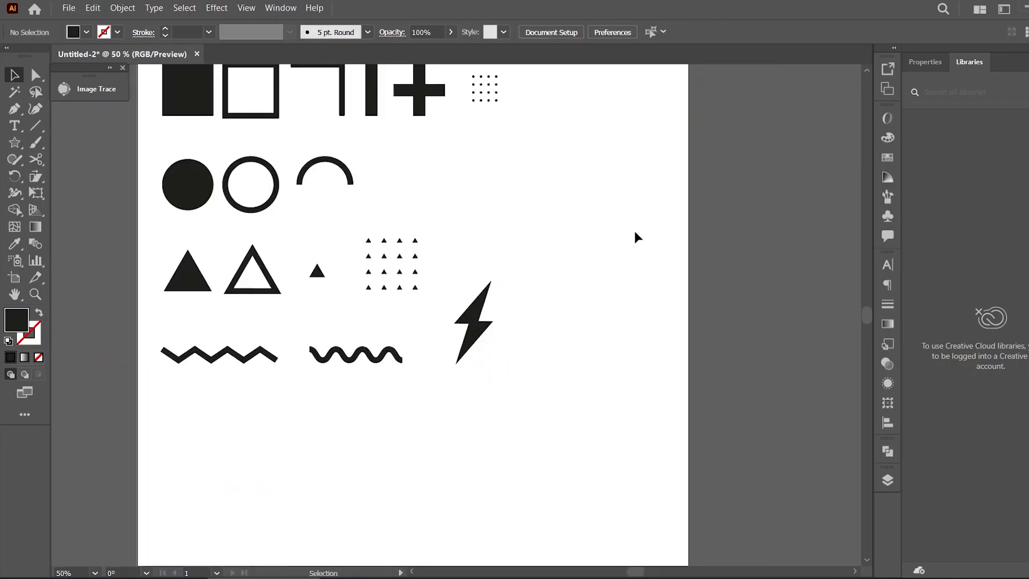
# Reposition the lightning bolt and pull its top anchor point down slightly
pyautogui.moveTo(489, 322); pyautogui.dragTo(485, 320)
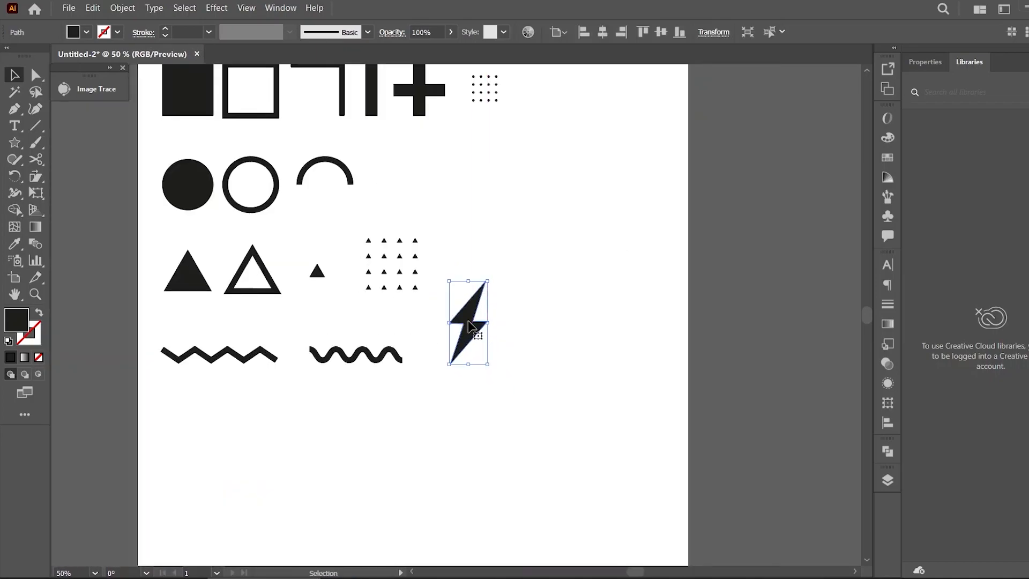
pyautogui.moveTo(496, 275); pyautogui.dragTo(517, 289)
pyautogui.hotkey('ctrl', 'z')
pyautogui.press('a')
pyautogui.click(535, 332)
pyautogui.press('v')
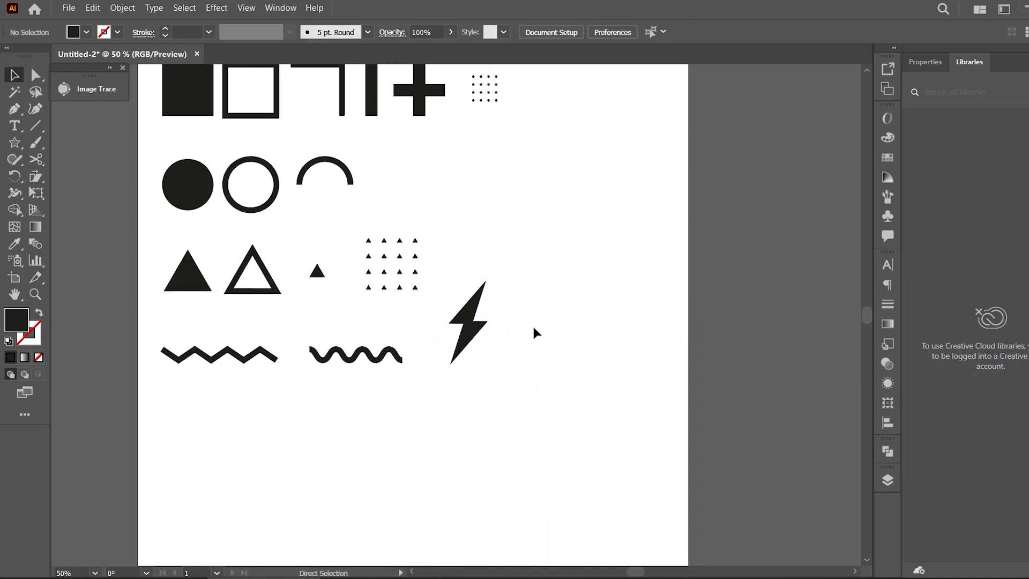
pyautogui.click(488, 296)
pyautogui.moveTo(489, 276); pyautogui.dragTo(482, 292)
pyautogui.click(510, 293)
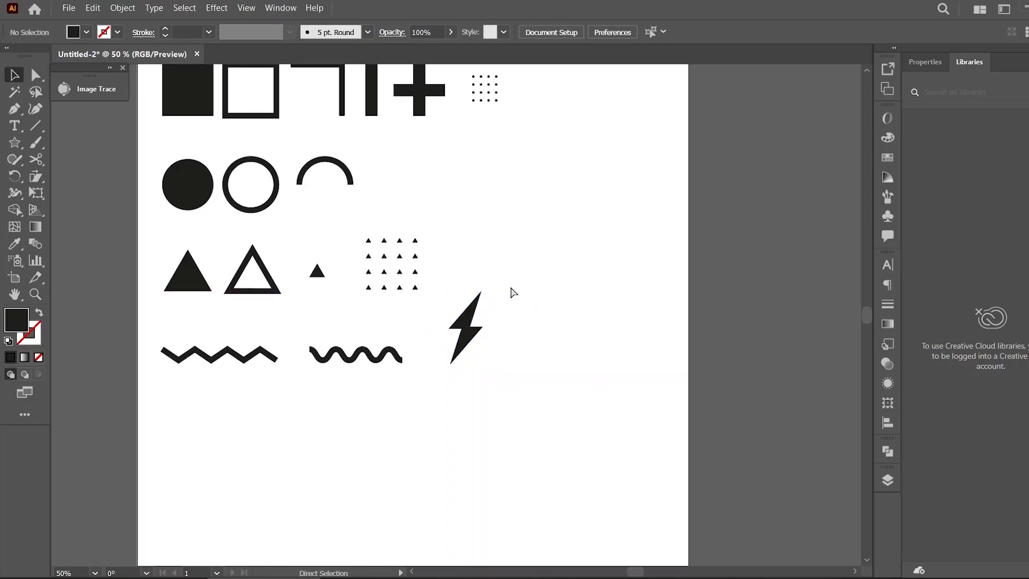
# Copy the small triangle into a row of three and rotate them to point left
pyautogui.hotkey('ctrl', '-')
pyautogui.hotkey('ctrl', '+')
pyautogui.hotkey('ctrl', '+')
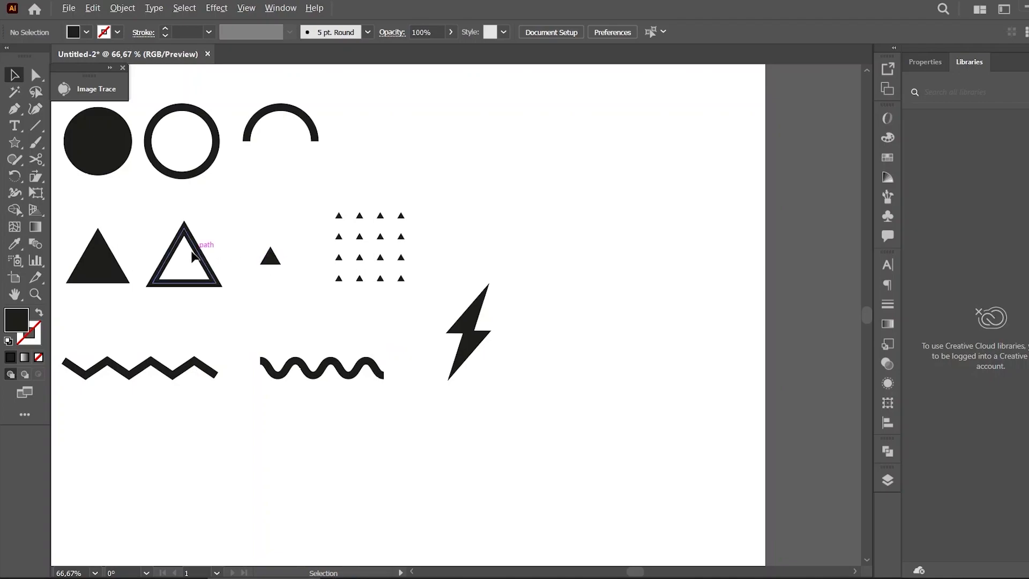
pyautogui.moveTo(273, 262); pyautogui.dragTo(494, 254)
pyautogui.click(493, 274)
pyautogui.hotkey('ctrl', 'd')
pyautogui.click(564, 272)
pyautogui.moveTo(549, 220); pyautogui.dragTo(448, 255)
pyautogui.rightClick(470, 240)
pyautogui.click(554, 316)
pyautogui.click(799, 338)
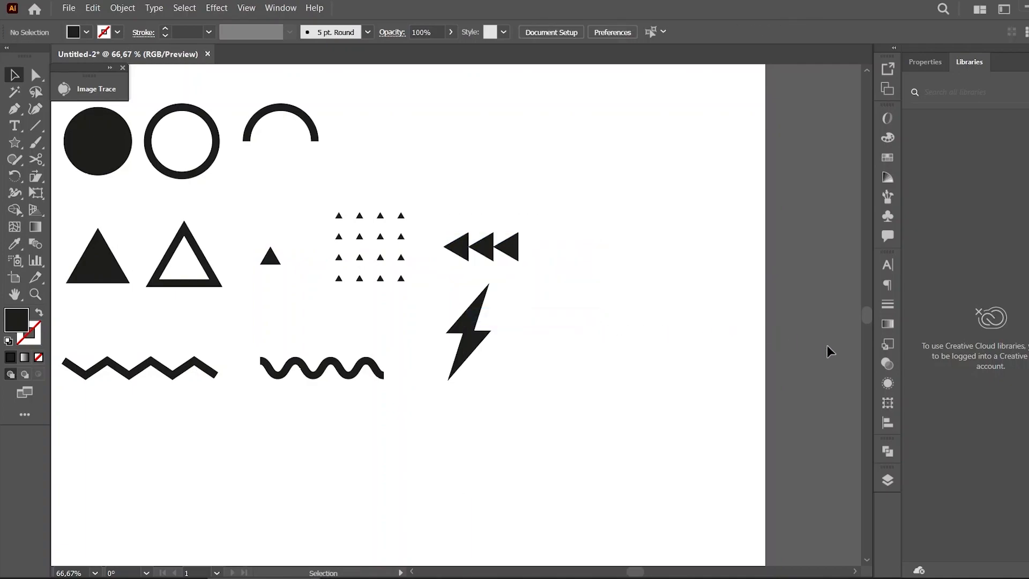
# Draw a short vertical line and give it a black 10 pt stroke
pyautogui.scroll(2, 866, 313)
pyautogui.scroll(-1, 866, 313)
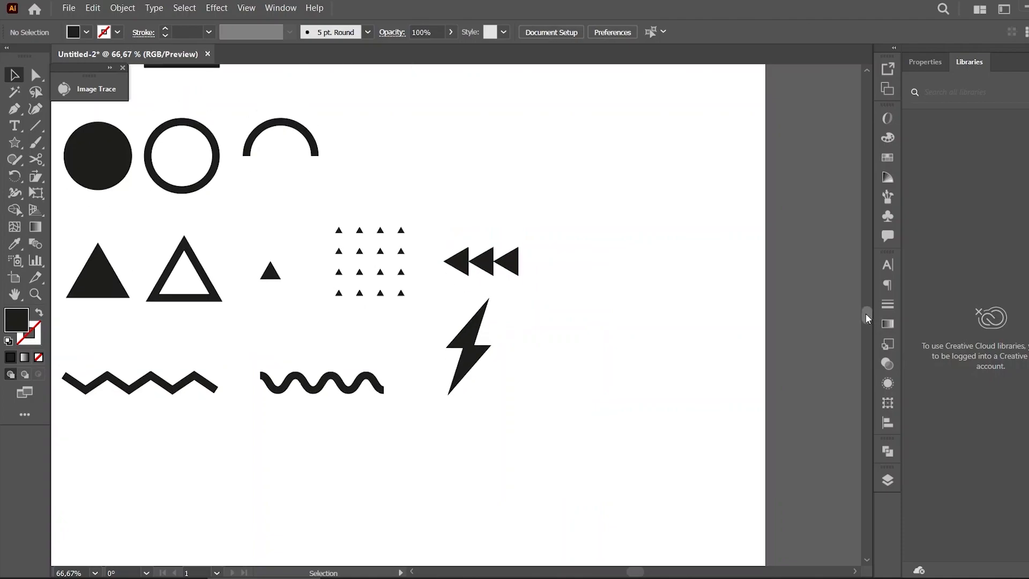
pyautogui.click(36, 126)
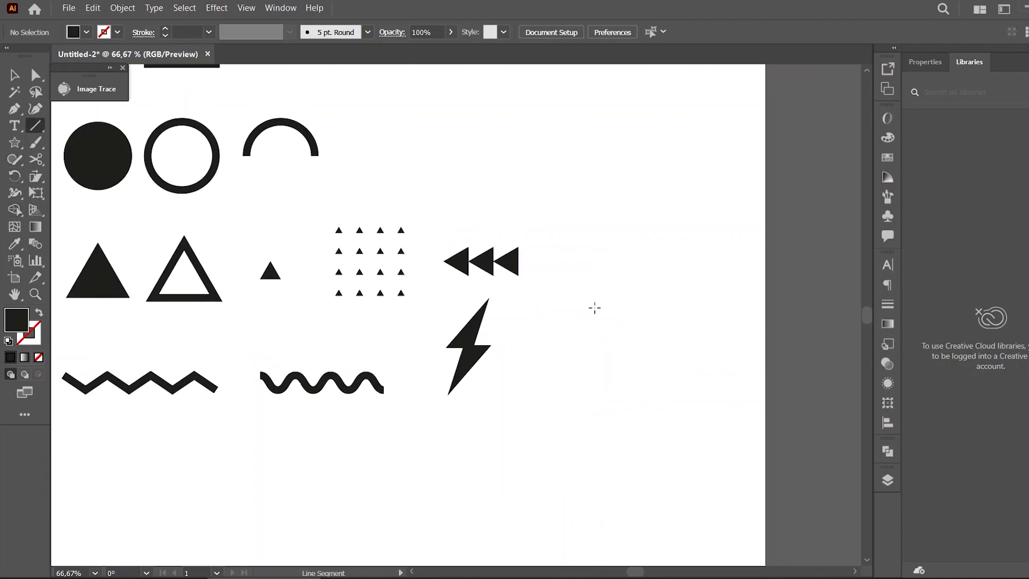
pyautogui.moveTo(598, 315); pyautogui.dragTo(598, 355)
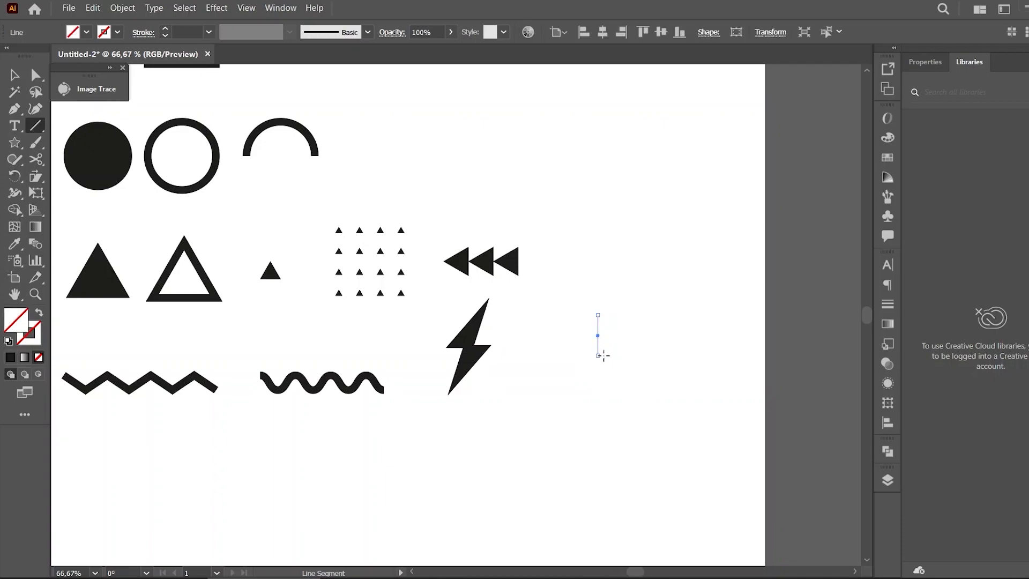
pyautogui.click(10, 358)
pyautogui.click(38, 316)
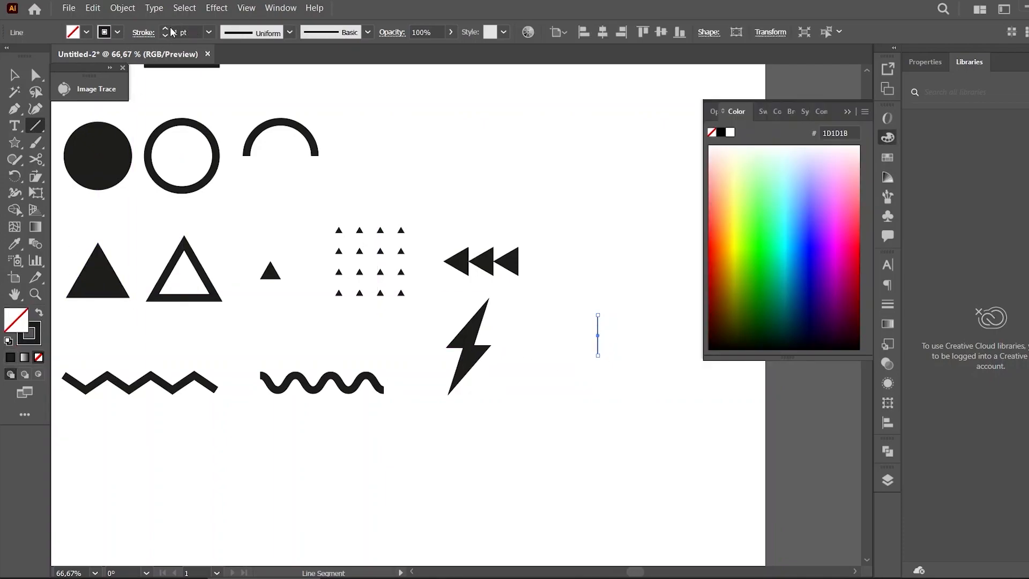
pyautogui.moveTo(197, 32); pyautogui.dragTo(159, 38)
pyautogui.write('10')
pyautogui.press('Return')
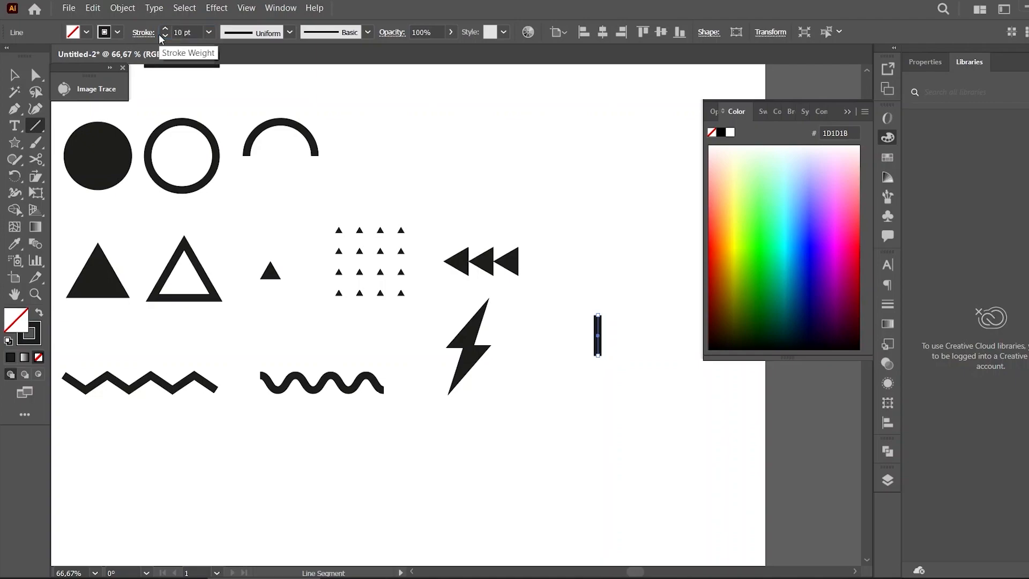
pyautogui.click(846, 112)
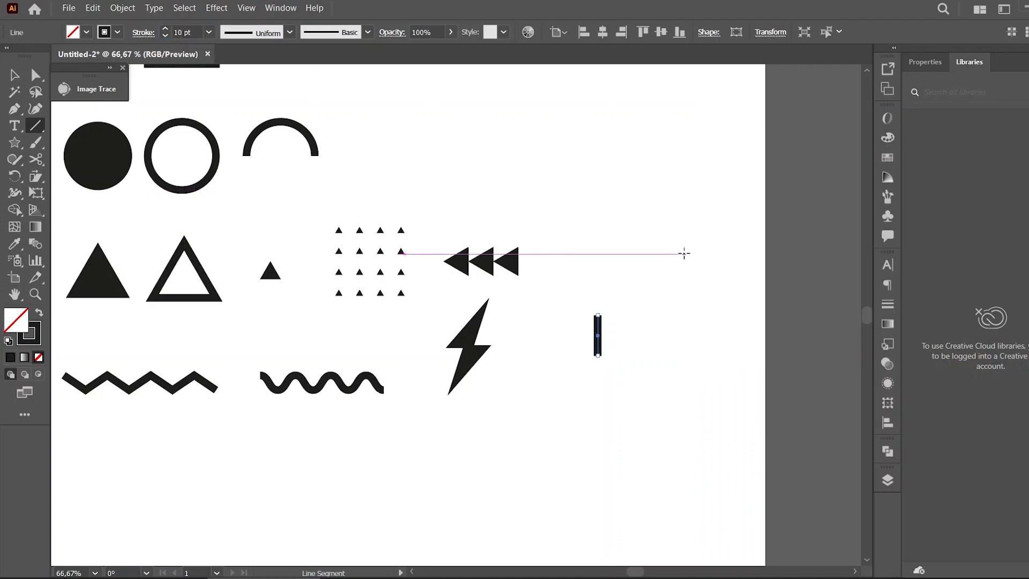
pyautogui.click(743, 187)
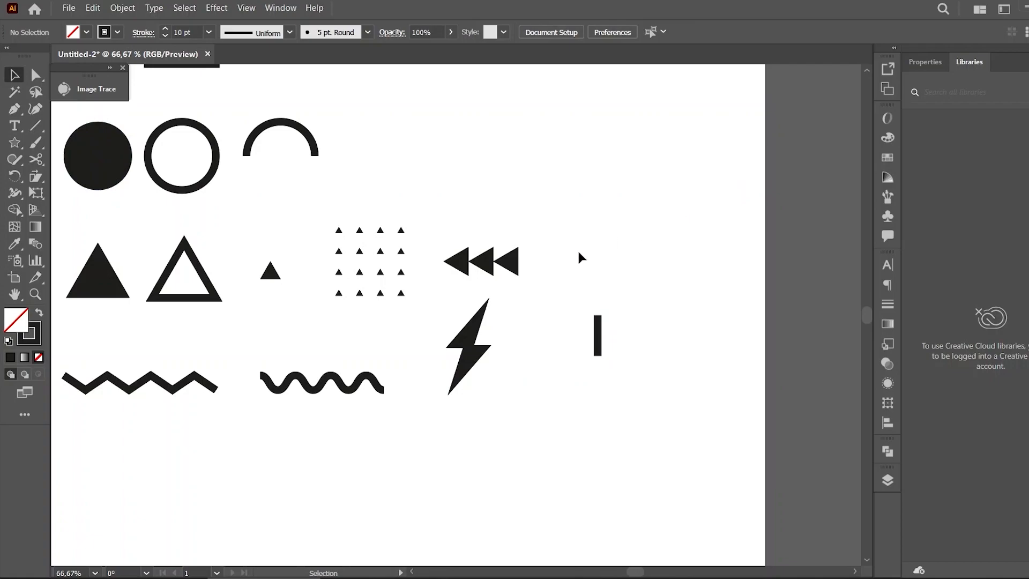
# Draw a diagonal line from the vertical line's bottom and reflect a copy into a Y shape
pyautogui.click(36, 125)
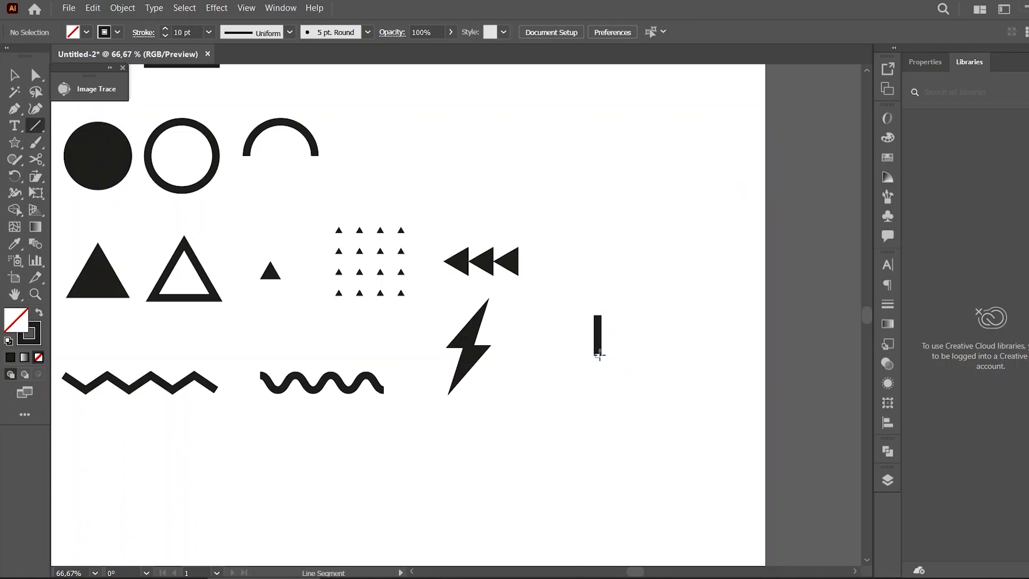
pyautogui.moveTo(597, 353); pyautogui.dragTo(569, 383)
pyautogui.press('v')
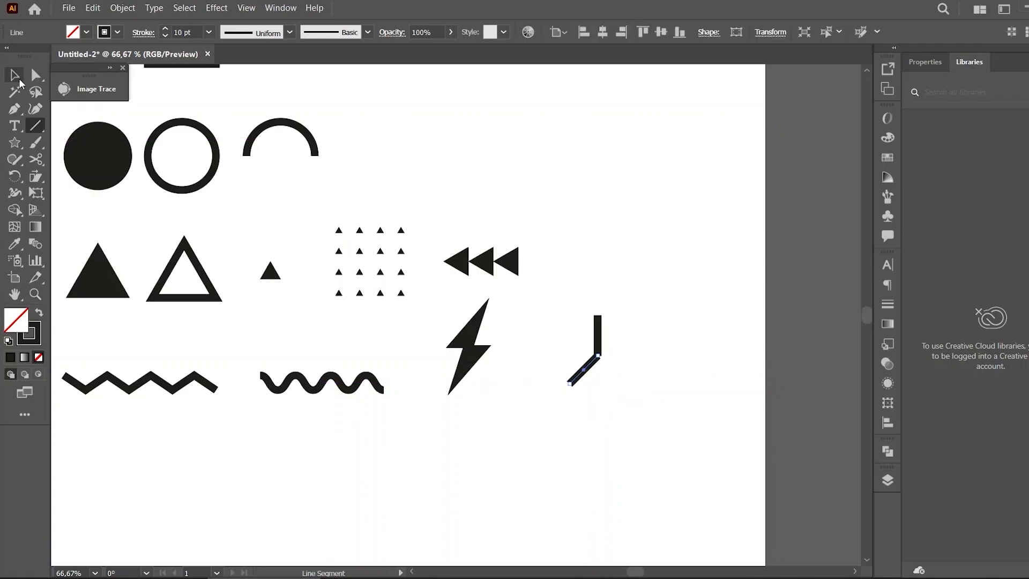
pyautogui.click(695, 264)
pyautogui.moveTo(588, 369); pyautogui.dragTo(619, 369)
pyautogui.rightClick(619, 370)
pyautogui.moveTo(678, 298)
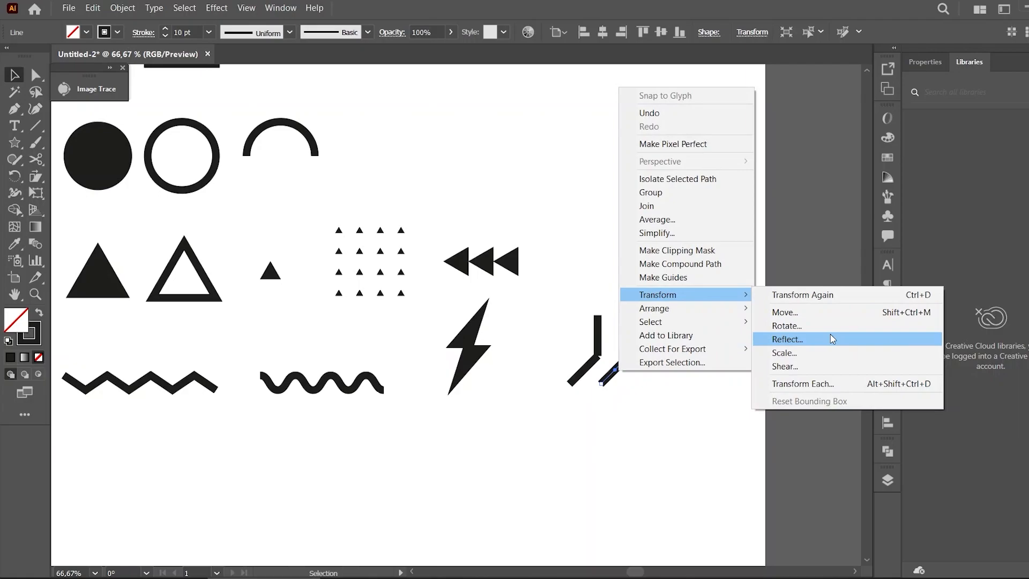
pyautogui.click(786, 339)
pyautogui.click(866, 404)
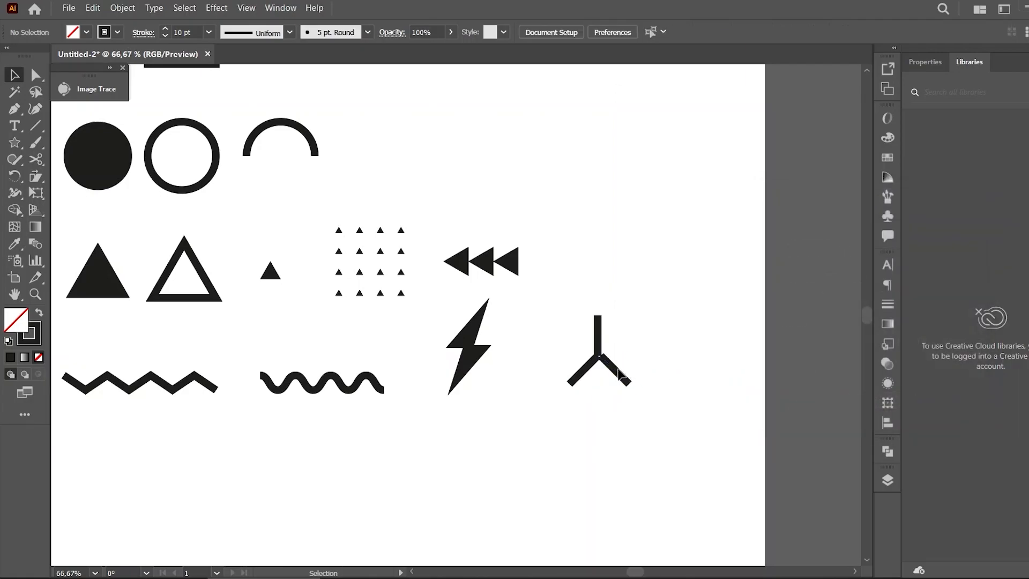
# Delete the two diagonal lines
pyautogui.moveTo(617, 368); pyautogui.dragTo(613, 373)
pyautogui.click(689, 337)
pyautogui.click(614, 375)
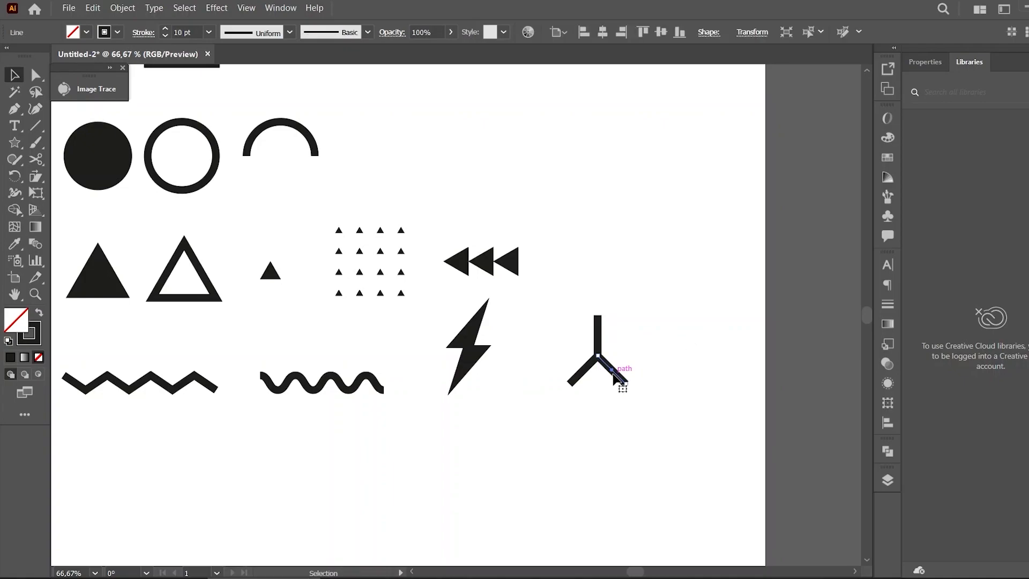
pyautogui.press('Delete')
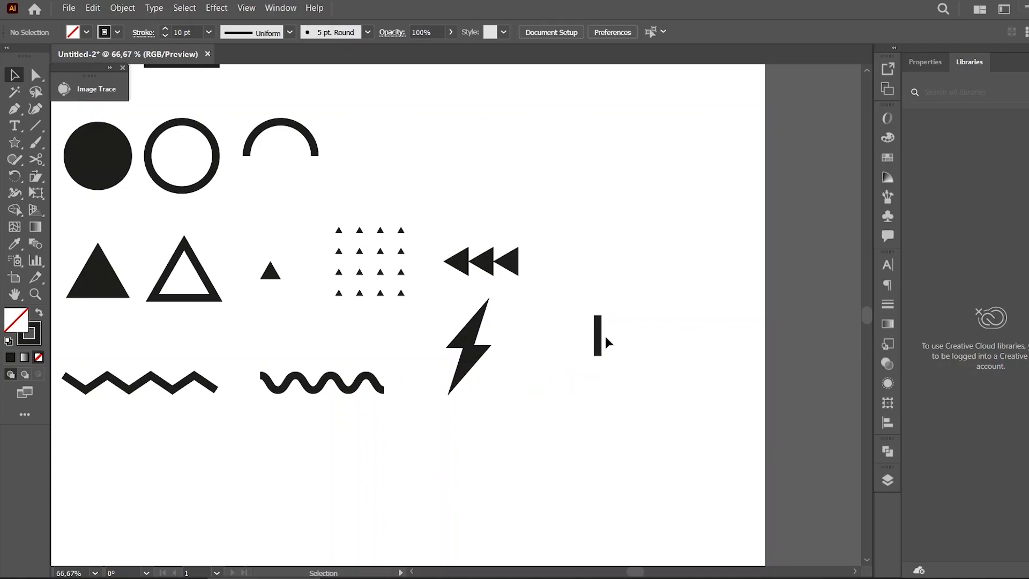
# Copy the vertical line beside it and rotate the copy by 60°
pyautogui.keyDown('alt'); pyautogui.moveTo(600, 336); pyautogui.dragTo(634, 337); pyautogui.keyUp('alt')
pyautogui.rightClick(633, 336)
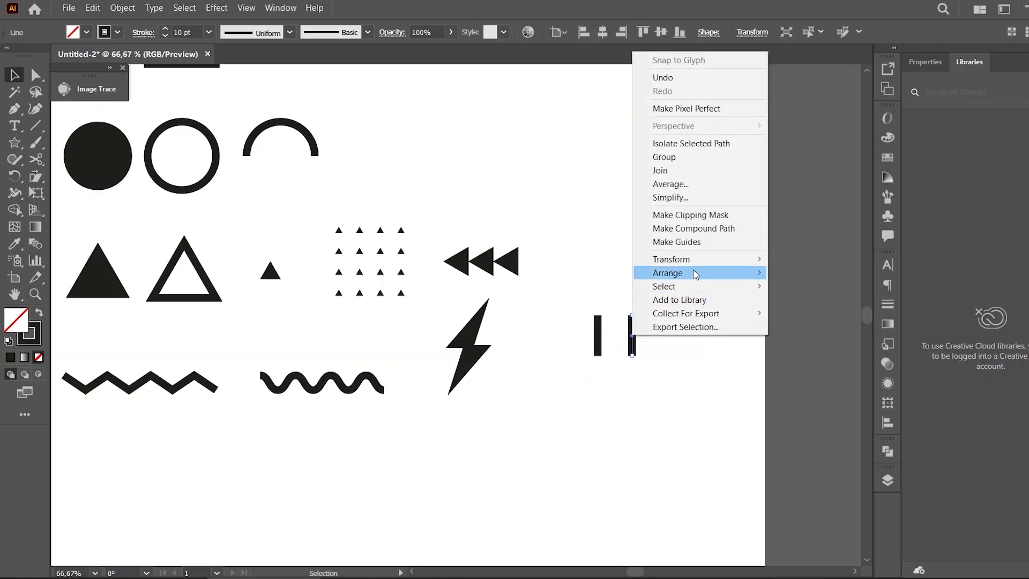
pyautogui.moveTo(706, 261)
pyautogui.click(837, 290)
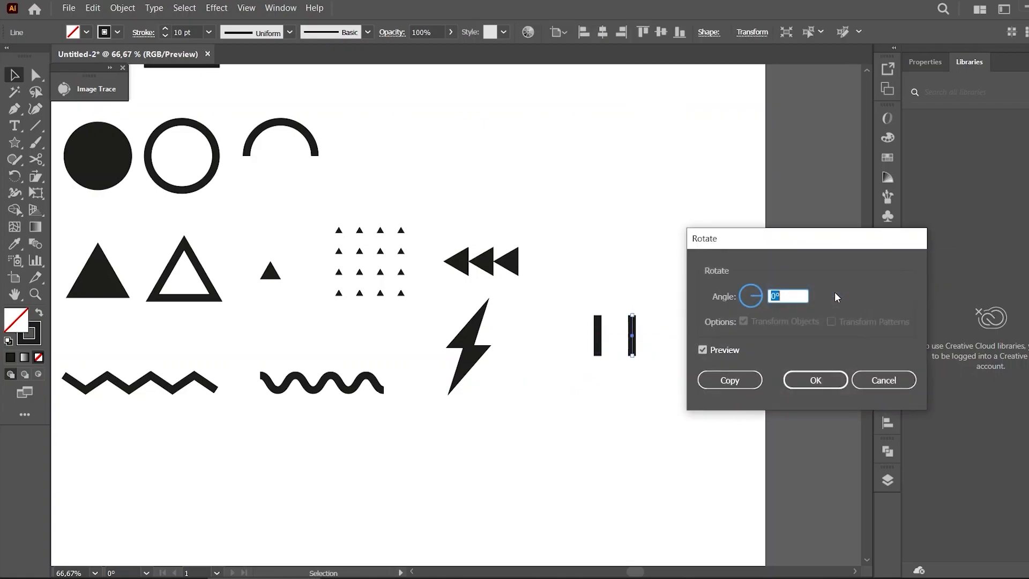
pyautogui.write('30')
pyautogui.click(709, 351)
pyautogui.click(709, 351)
pyautogui.moveTo(792, 294); pyautogui.dragTo(741, 293)
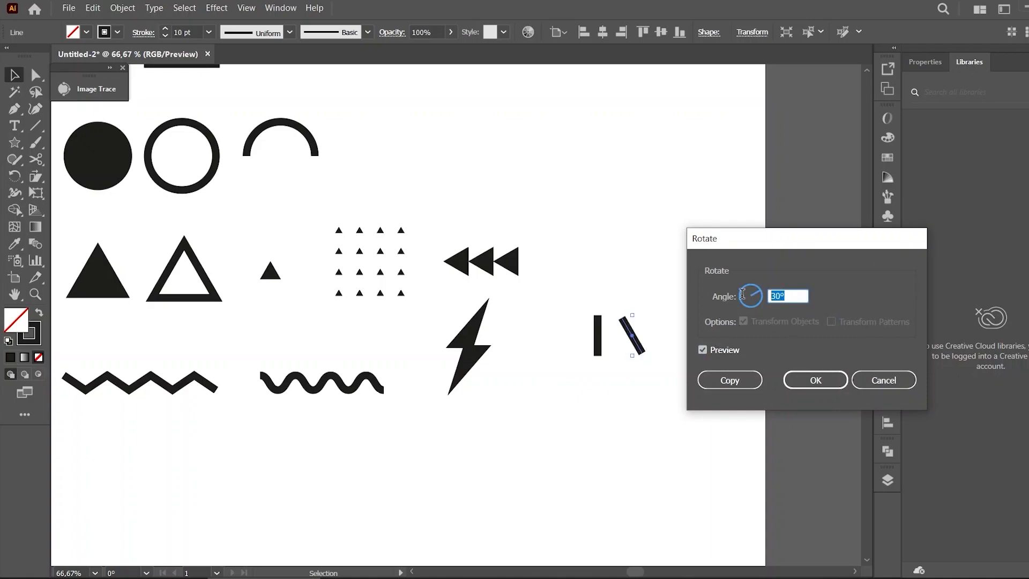
pyautogui.write('60')
pyautogui.click(721, 353)
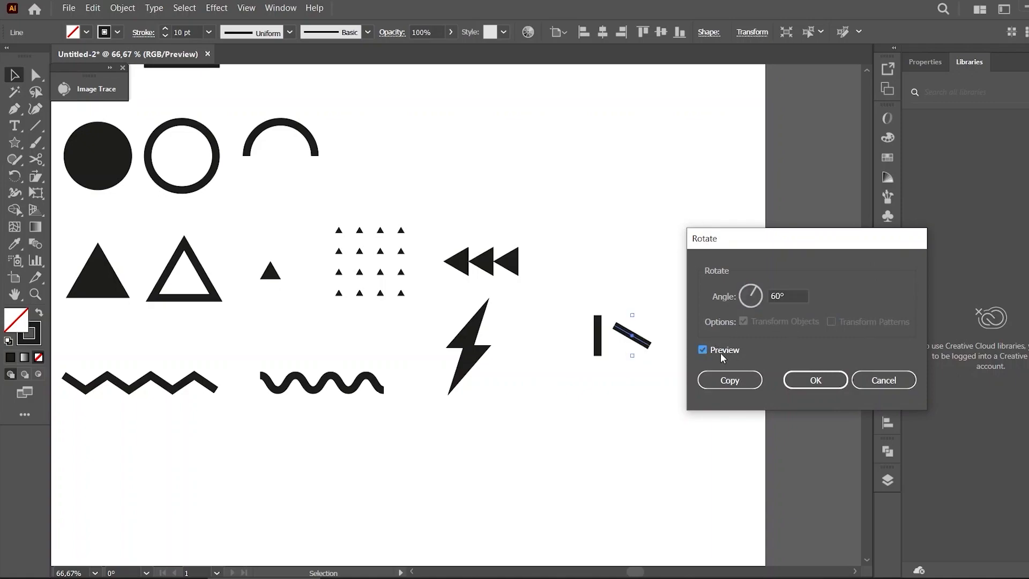
pyautogui.click(720, 353)
pyautogui.click(799, 379)
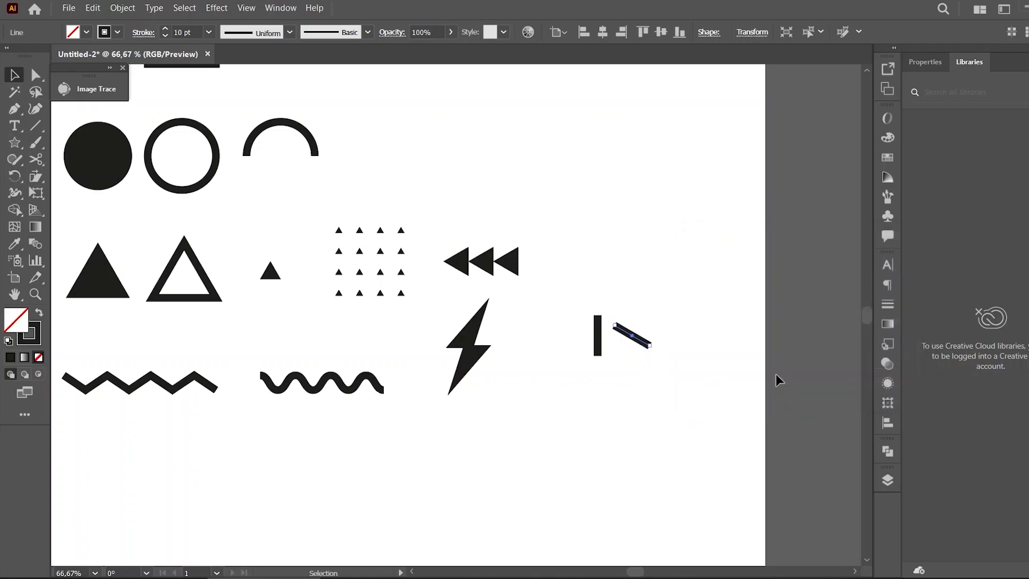
# Copy the diagonal line, reflect the copy vertically and join both to the vertical line's bottom as a Y shape
pyautogui.moveTo(642, 342); pyautogui.dragTo(567, 369)
pyautogui.click(659, 341)
pyautogui.rightClick(567, 369)
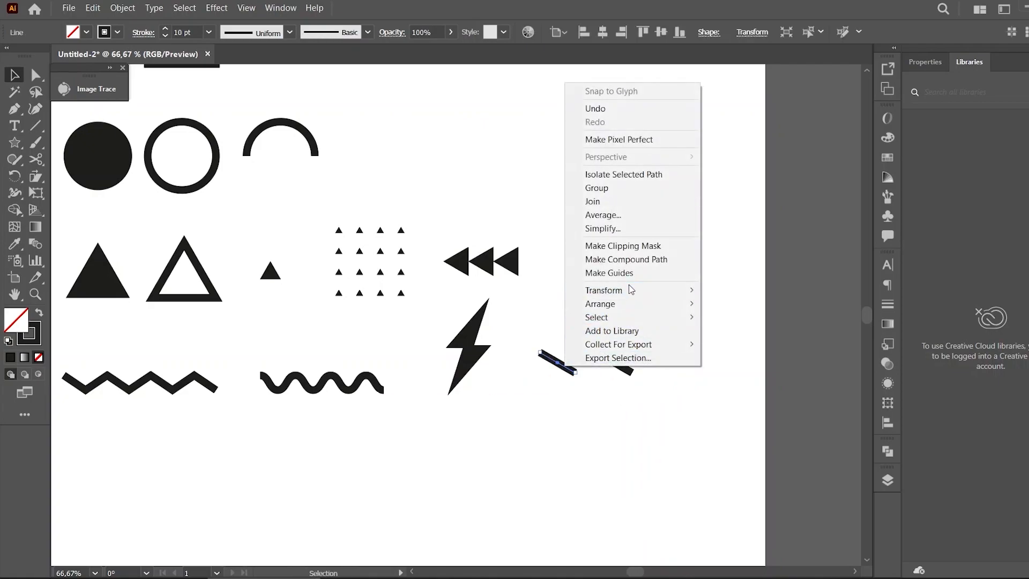
pyautogui.moveTo(641, 289)
pyautogui.click(733, 335)
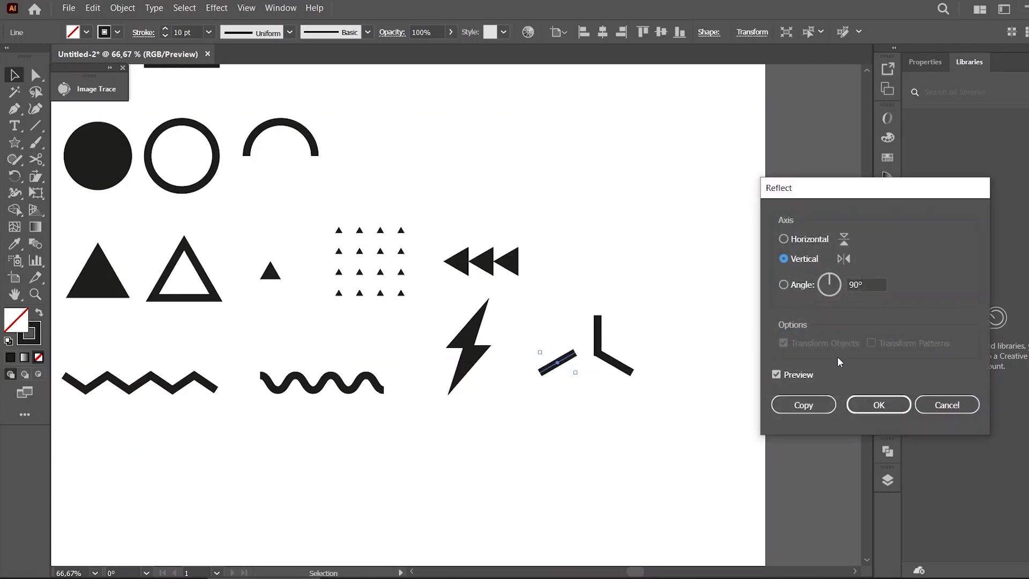
pyautogui.click(879, 405)
pyautogui.click(586, 389)
pyautogui.moveTo(565, 369); pyautogui.dragTo(586, 367)
# Group the two diagonal legs of the Y shape
pyautogui.hotkey('ctrl', '+')
pyautogui.hotkey('ctrl', '+')
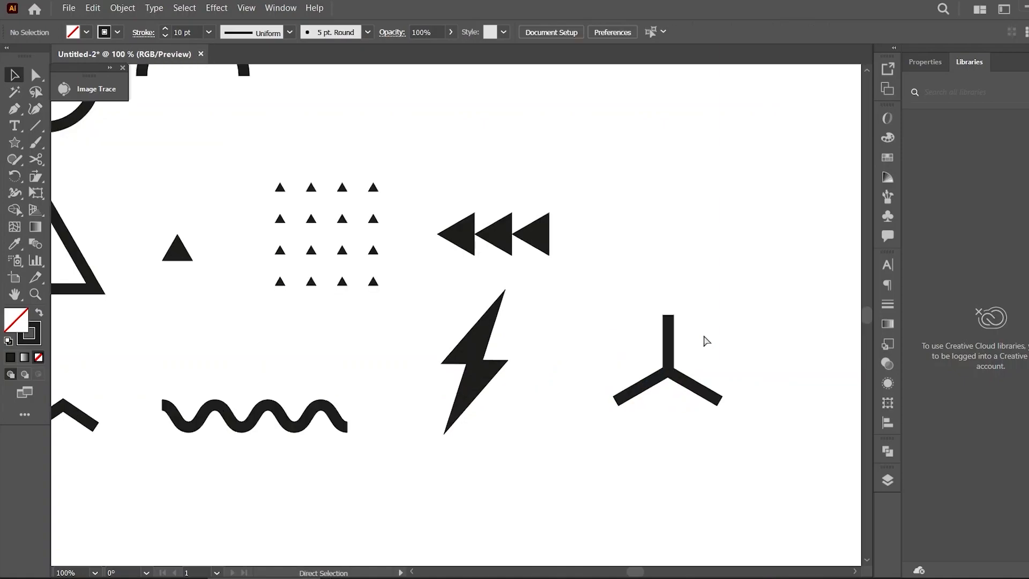
pyautogui.moveTo(635, 571)
pyautogui.mouseDown()
pyautogui.moveTo(656, 573)
pyautogui.moveTo(638, 571)
pyautogui.mouseUp()
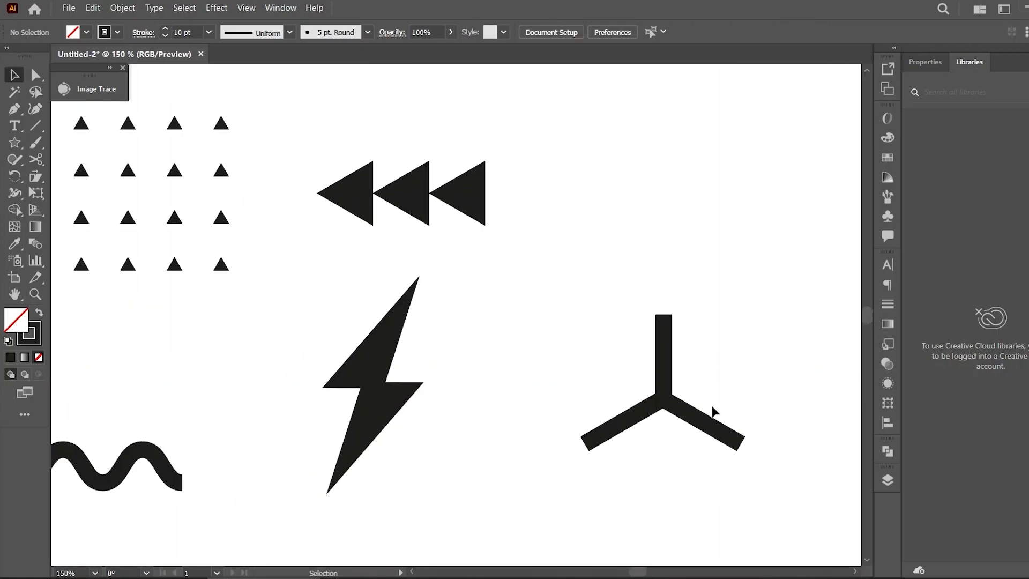
pyautogui.click(695, 422)
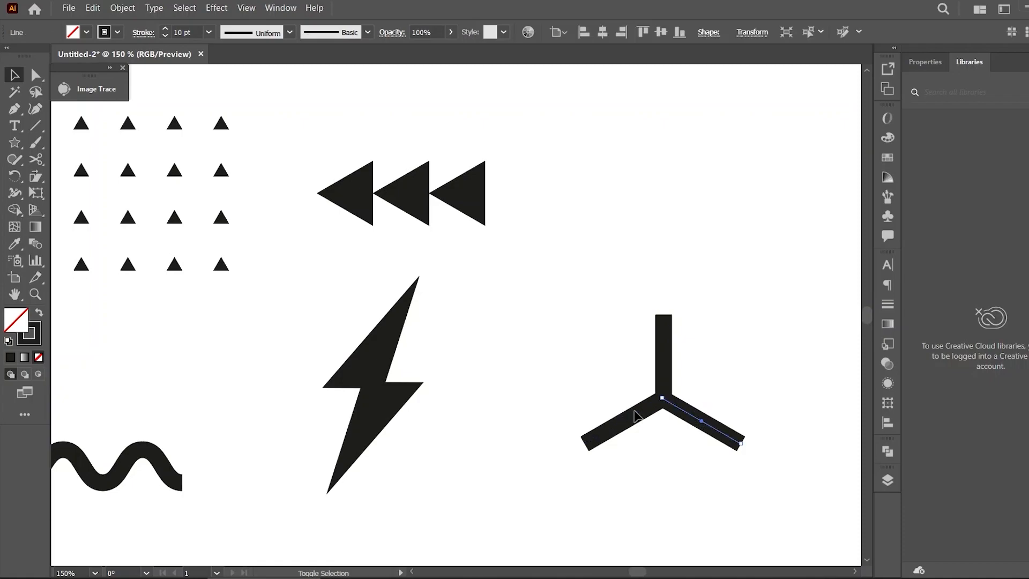
pyautogui.keyDown('shift'); pyautogui.click(638, 415); pyautogui.keyUp('shift')
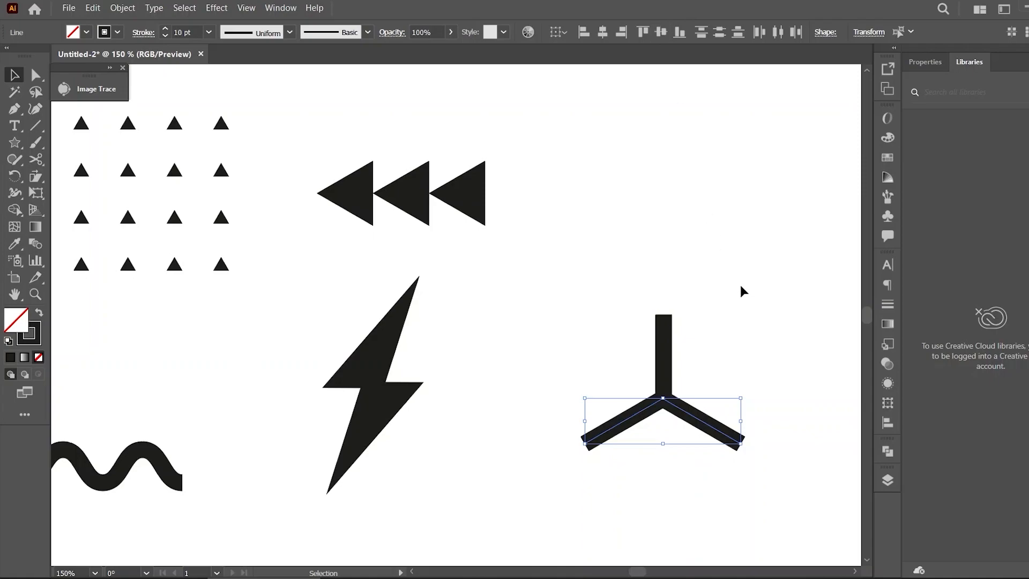
pyautogui.hotkey('ctrl', 'g')
pyautogui.click(738, 316)
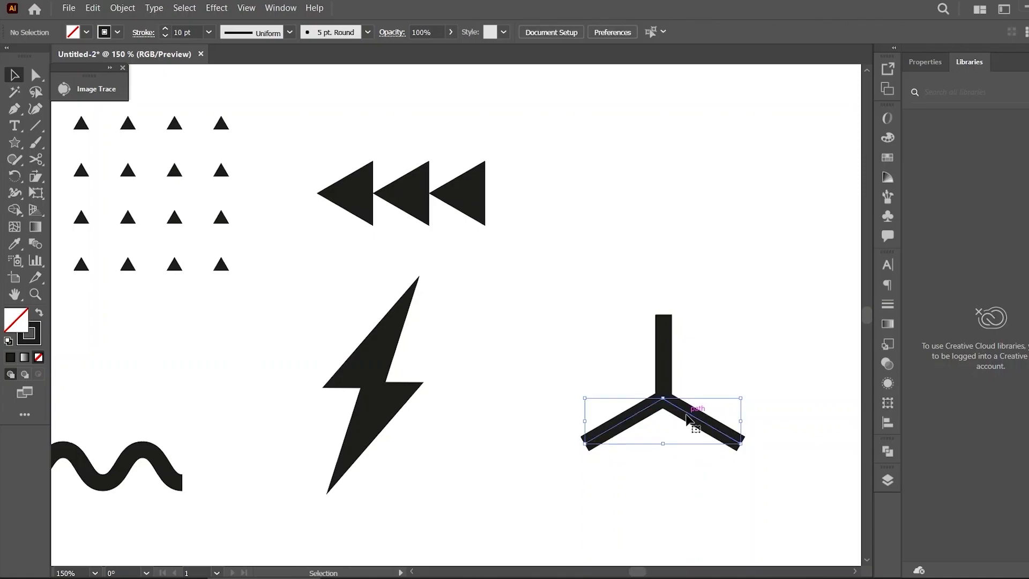
# Center the legs under the vertical stem and group the whole Y shape
pyautogui.click(688, 417)
pyautogui.keyDown('shift'); pyautogui.click(674, 349); pyautogui.keyUp('shift')
pyautogui.click(602, 33)
pyautogui.click(729, 210)
pyautogui.moveTo(681, 413); pyautogui.dragTo(683, 423)
pyautogui.moveTo(732, 334); pyautogui.dragTo(597, 466)
pyautogui.rightClick(645, 408)
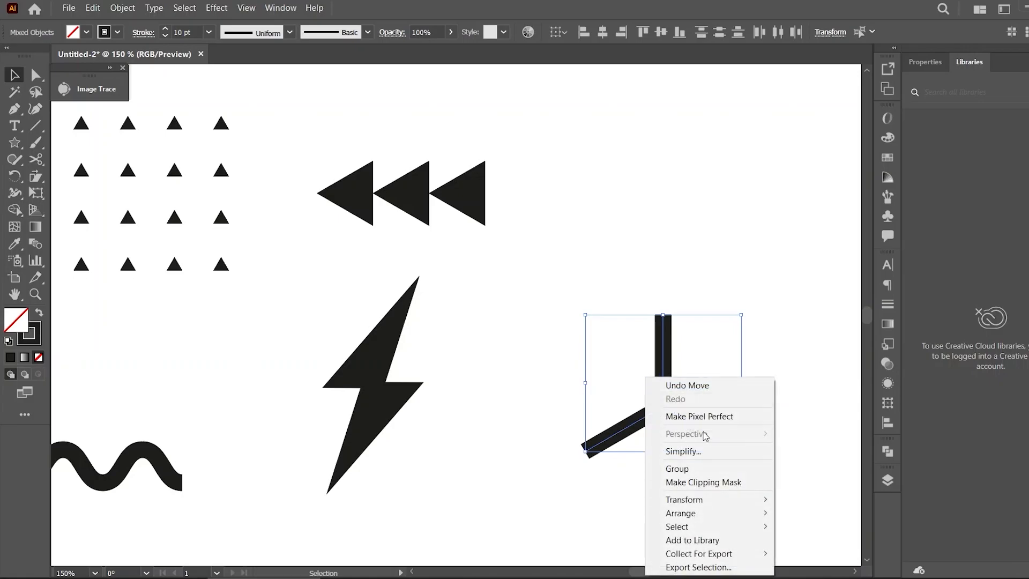
pyautogui.click(705, 468)
pyautogui.click(762, 363)
# Move the Y shape slightly left, closer to the lightning bolt
pyautogui.hotkey('ctrl', '-')
pyautogui.hotkey('ctrl', '-')
pyautogui.hotkey('ctrl', '-')
pyautogui.hotkey('ctrl', '-')
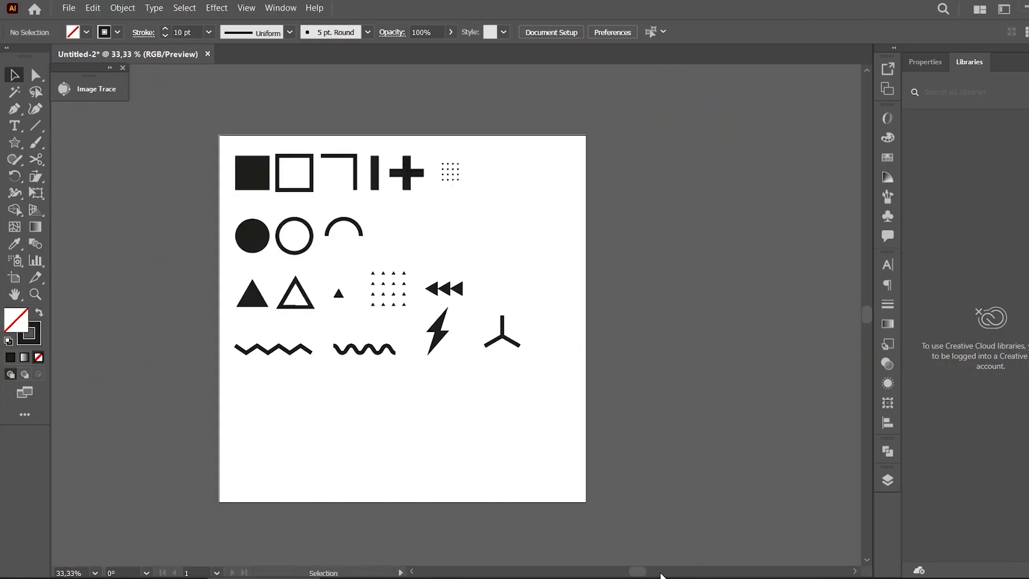
pyautogui.moveTo(640, 569); pyautogui.dragTo(634, 569)
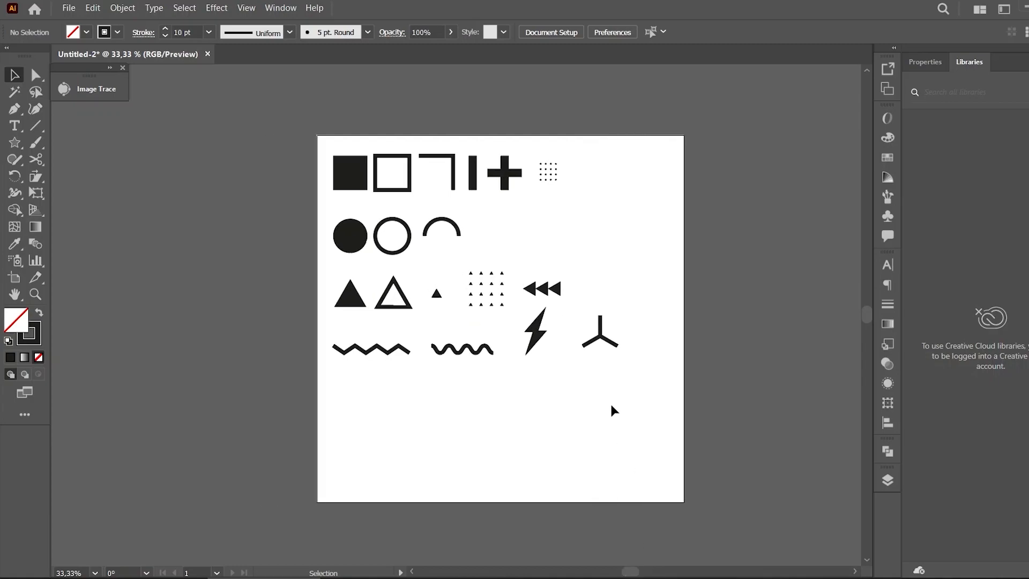
pyautogui.moveTo(599, 336); pyautogui.dragTo(582, 336)
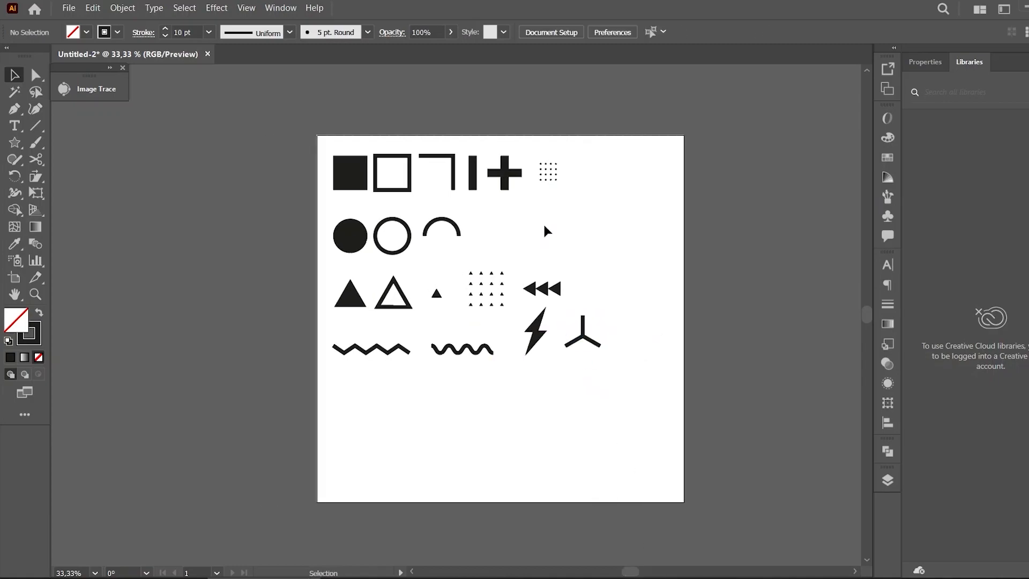
# Copy the corner shape to the top row's end and duplicate it into three left-pointing chevrons
pyautogui.moveTo(453, 170); pyautogui.dragTo(611, 185)
pyautogui.click(618, 199)
pyautogui.click(600, 185)
pyautogui.hotkey('ctrl', 'd')
pyautogui.click(644, 215)
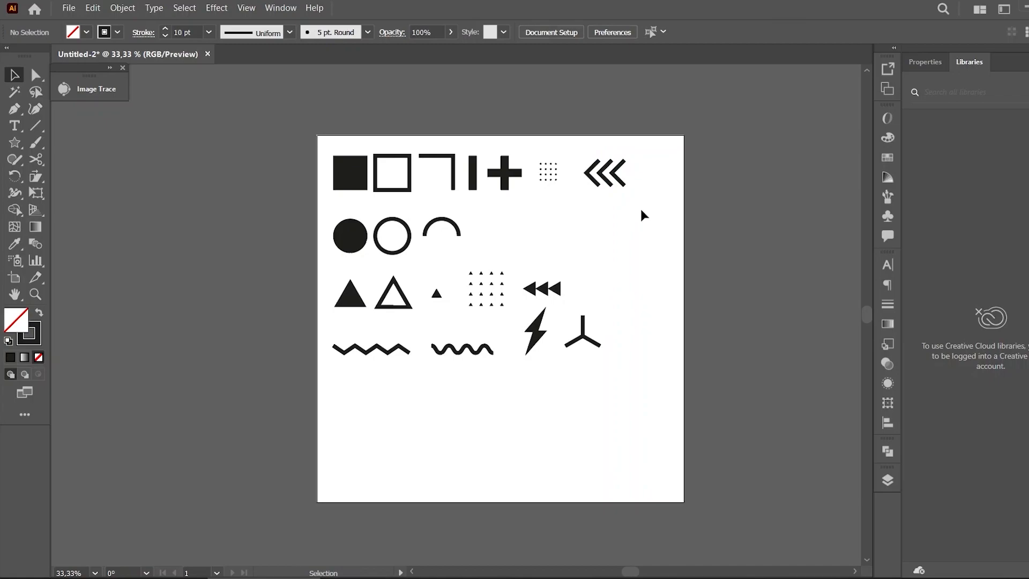
# Group the three chevrons and nudge them into place
pyautogui.moveTo(644, 153); pyautogui.dragTo(592, 185)
pyautogui.rightClick(598, 181)
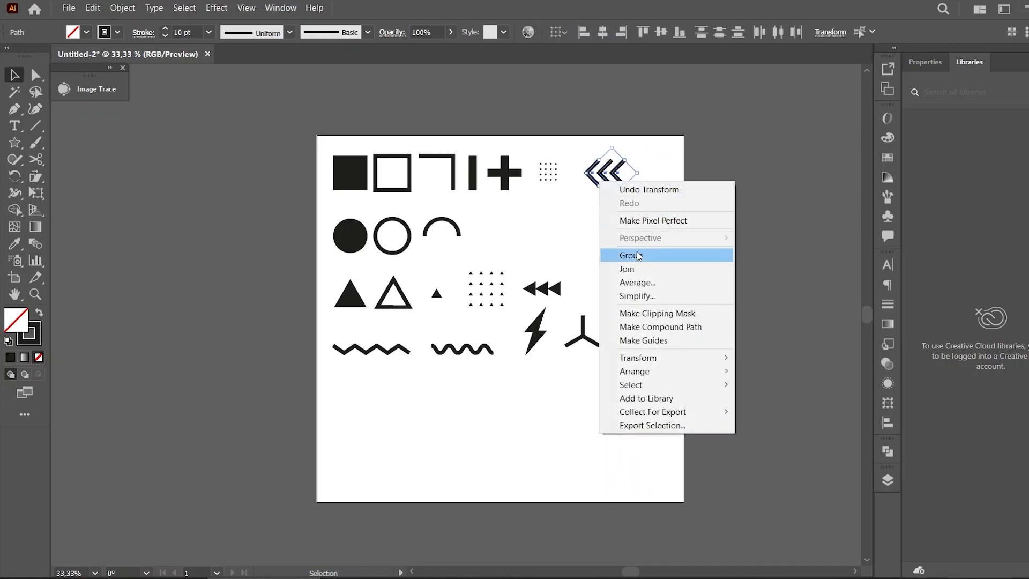
pyautogui.click(615, 255)
pyautogui.click(656, 193)
pyautogui.click(594, 181)
pyautogui.moveTo(589, 181); pyautogui.dragTo(588, 179)
pyautogui.click(624, 198)
# Select all shapes on the artboard and group them
pyautogui.moveTo(649, 144); pyautogui.dragTo(295, 394)
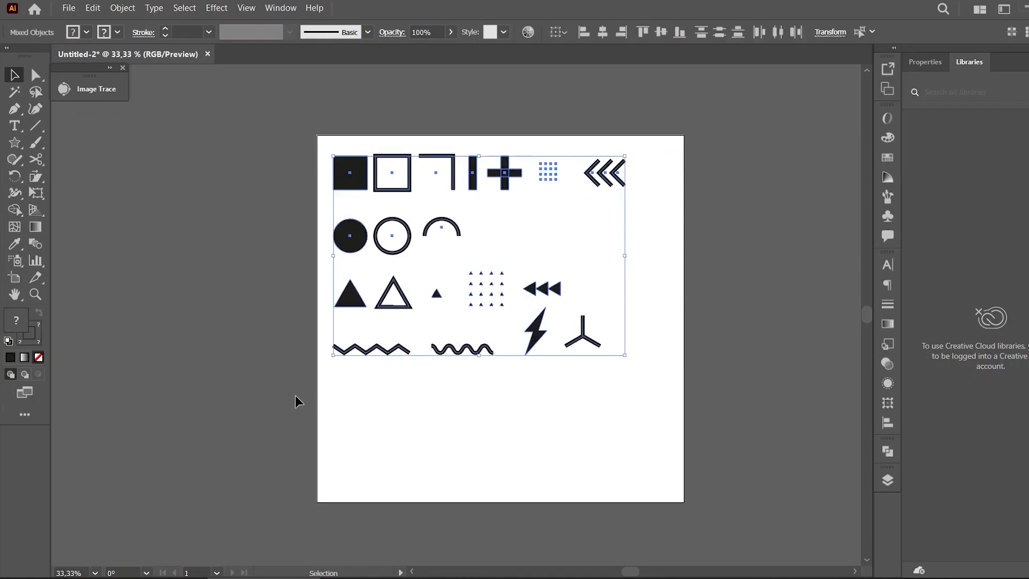
pyautogui.click(123, 8)
pyautogui.click(247, 154)
pyautogui.click(518, 370)
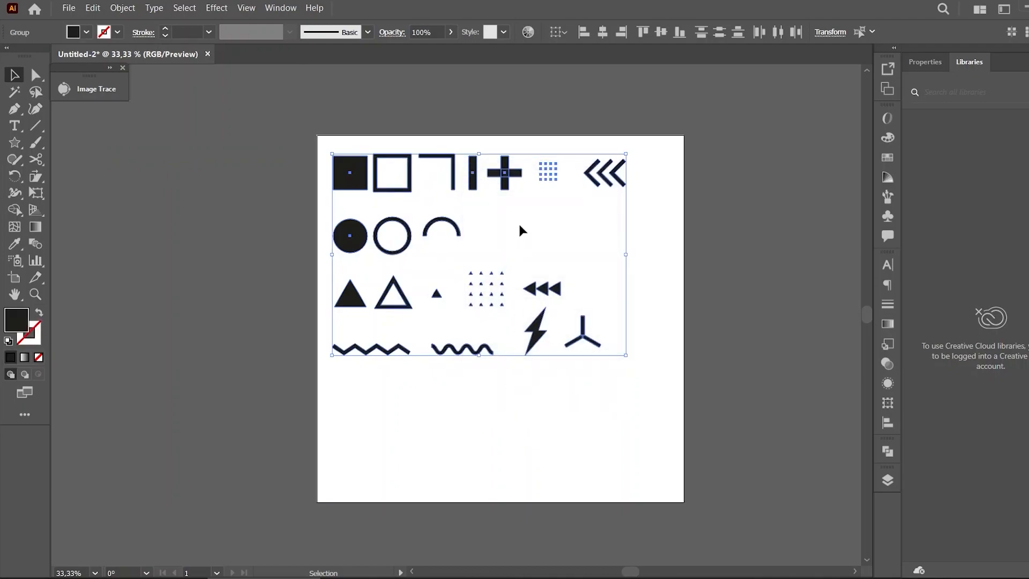
pyautogui.click(519, 226)
# Resize the outlined square to match the filled square's size
pyautogui.hotkey('ctrl', '+')
pyautogui.hotkey('ctrl', '+')
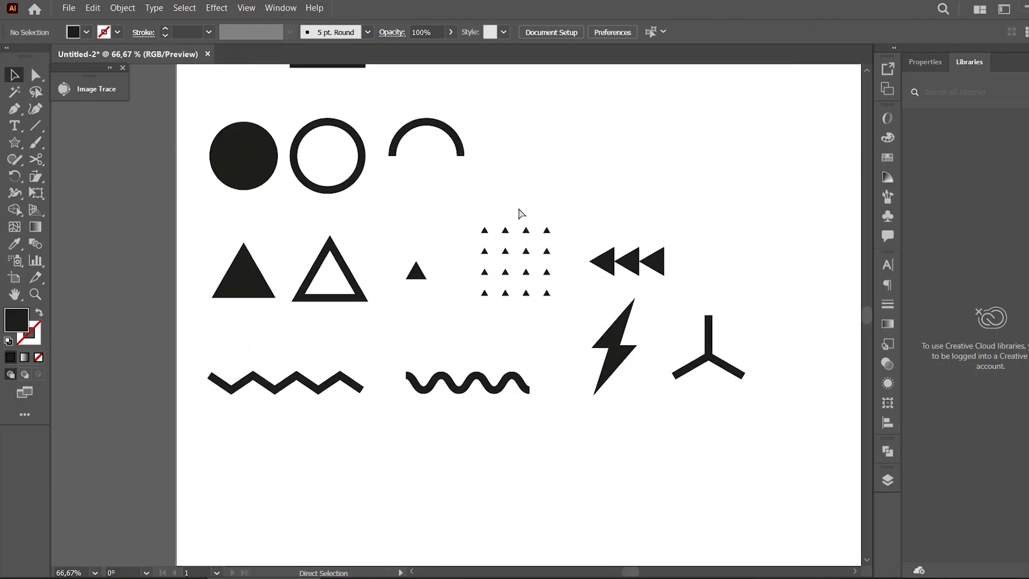
pyautogui.moveTo(867, 311); pyautogui.dragTo(867, 303)
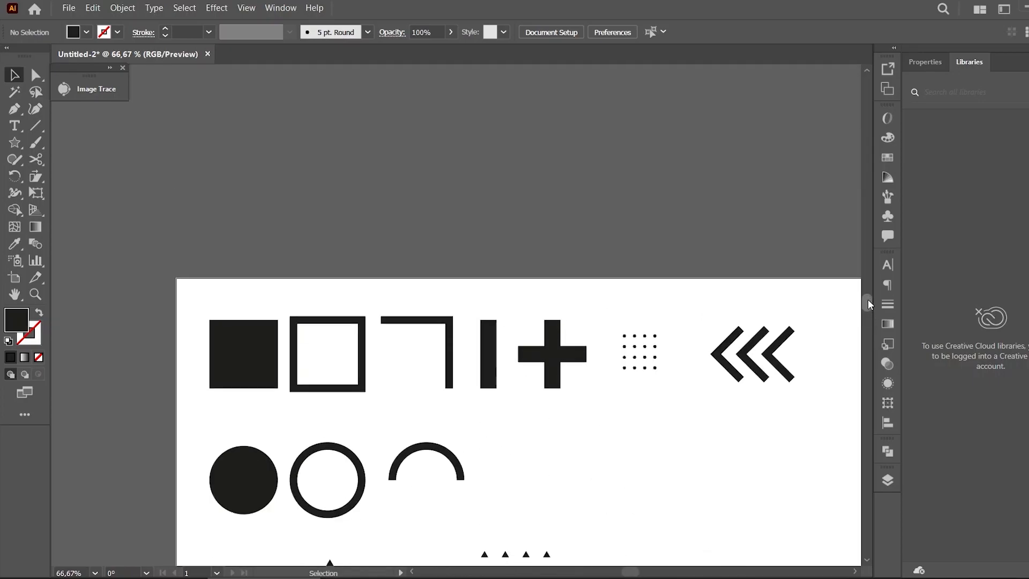
pyautogui.hotkey('ctrl', '+')
pyautogui.hotkey('ctrl', '+')
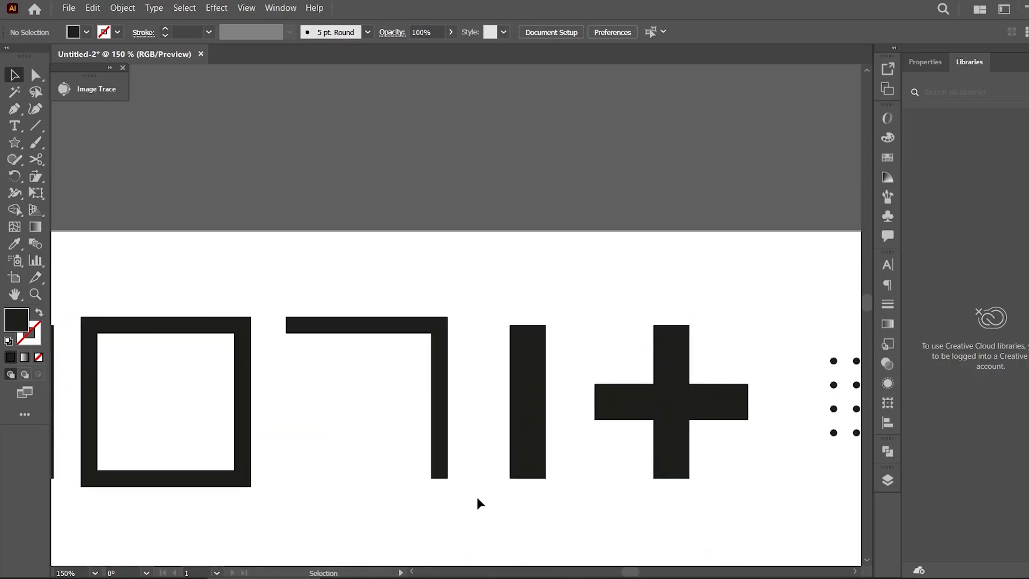
pyautogui.moveTo(636, 575); pyautogui.dragTo(626, 570)
pyautogui.click(536, 363)
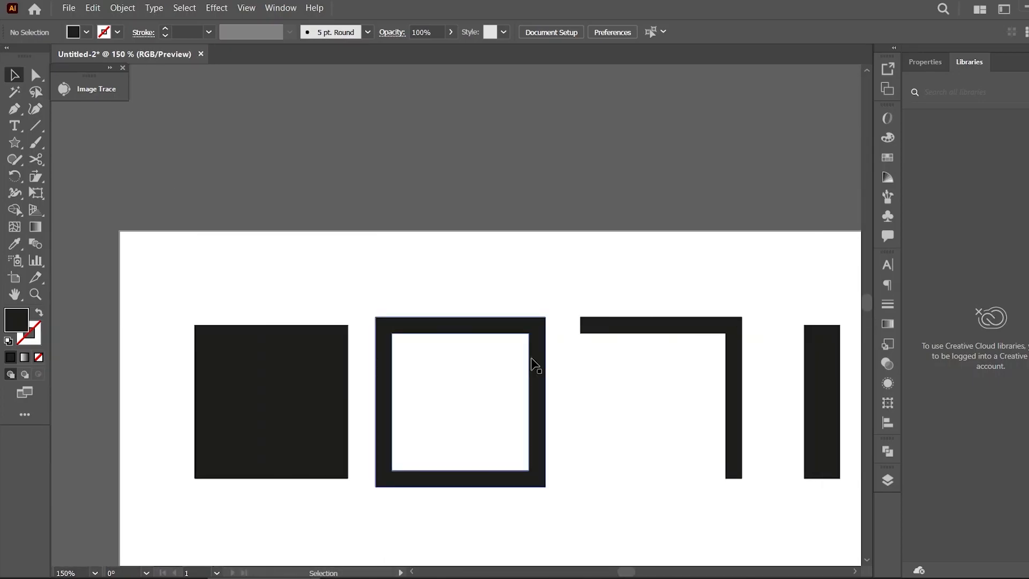
pyautogui.moveTo(377, 317); pyautogui.dragTo(331, 328)
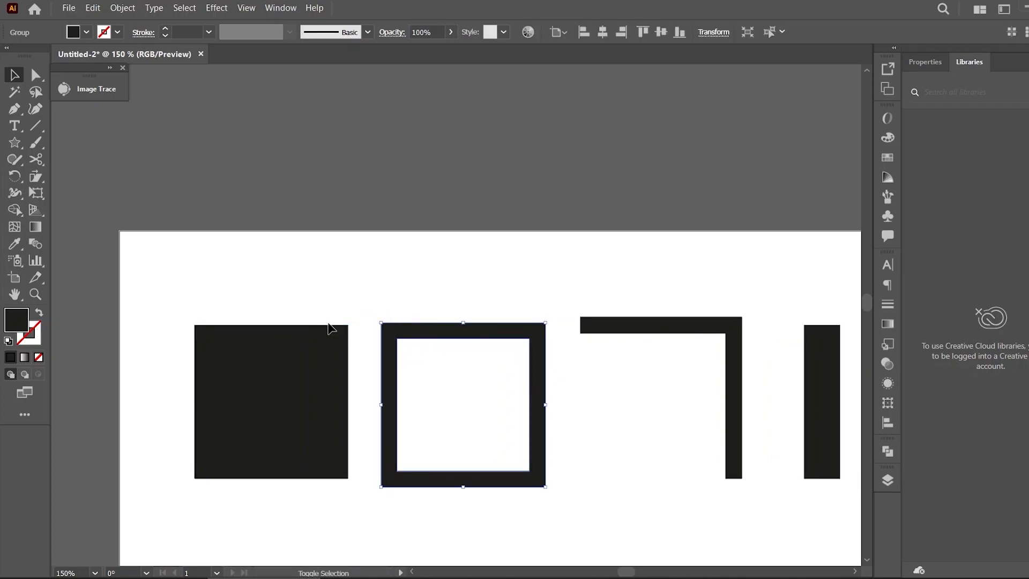
pyautogui.click(554, 426)
pyautogui.click(544, 378)
pyautogui.moveTo(382, 323); pyautogui.dragTo(213, 324)
pyautogui.moveTo(383, 487); pyautogui.dragTo(251, 483)
pyautogui.click(517, 490)
pyautogui.moveTo(538, 433); pyautogui.dragTo(519, 429)
# Resize the corner shape to match the squares, undoing the last resize
pyautogui.click(620, 332)
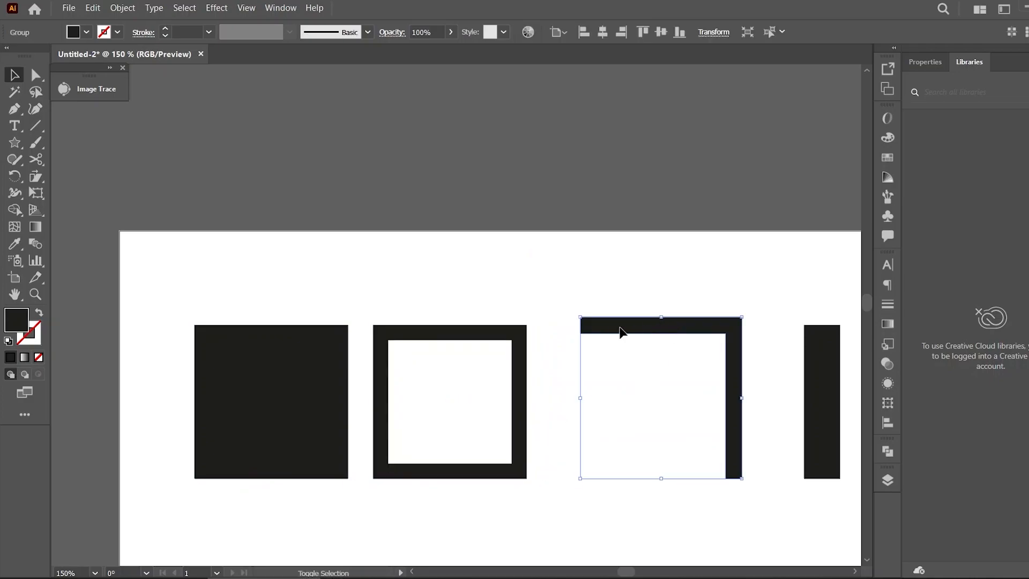
pyautogui.moveTo(580, 317); pyautogui.dragTo(438, 325)
pyautogui.moveTo(589, 477); pyautogui.dragTo(475, 479)
pyautogui.keyDown('shift'); pyautogui.click(483, 478); pyautogui.keyUp('shift')
pyautogui.hotkey('ctrl', 'z')
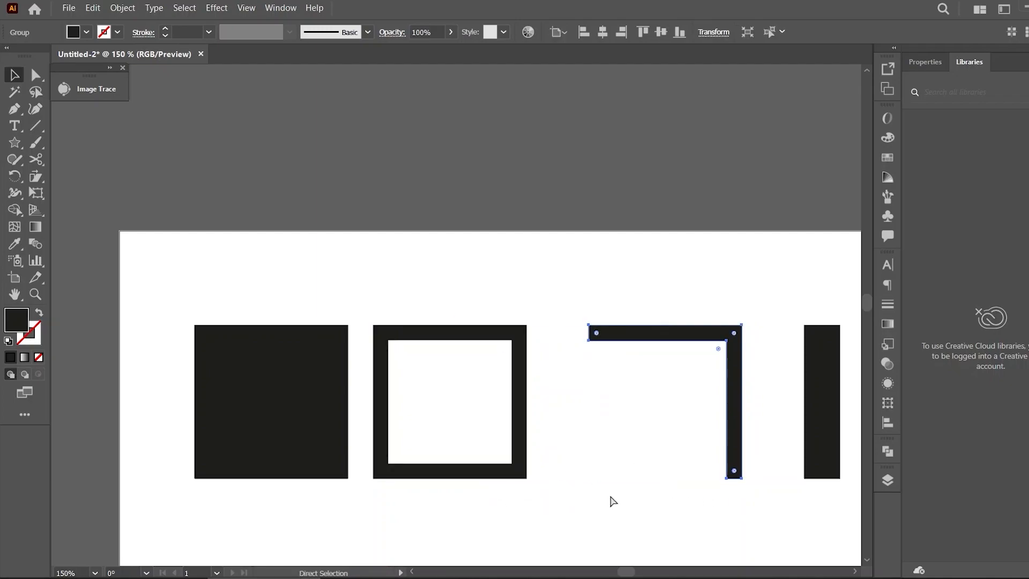
# Unite the plus sign's two bars into a single shape with Pathfinder
pyautogui.click(648, 494)
pyautogui.moveTo(624, 572); pyautogui.dragTo(632, 573)
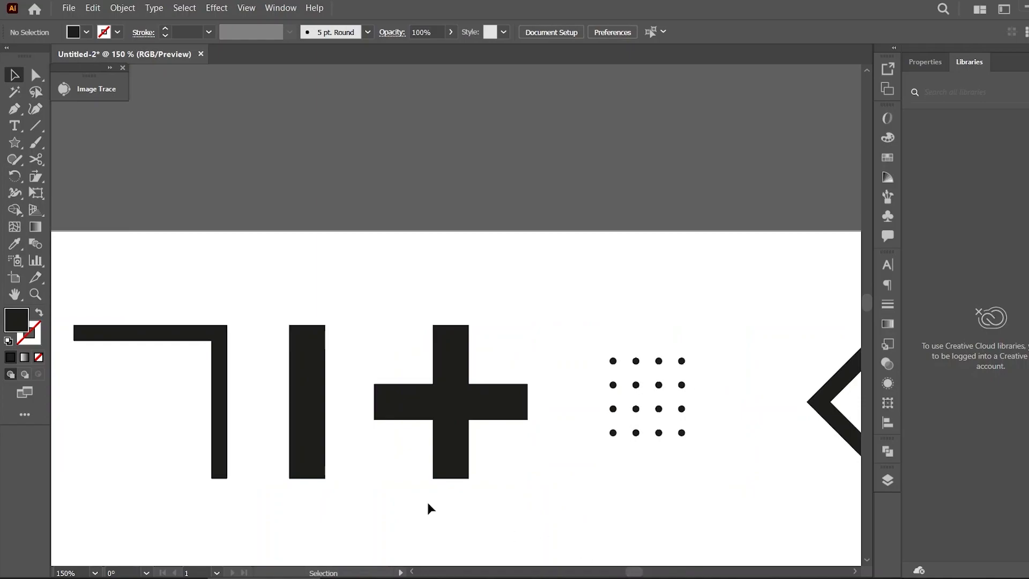
pyautogui.click(316, 397)
pyautogui.moveTo(289, 321); pyautogui.dragTo(262, 324)
pyautogui.moveTo(288, 477); pyautogui.dragTo(272, 476)
pyautogui.click(378, 478)
pyautogui.click(426, 422)
pyautogui.click(887, 452)
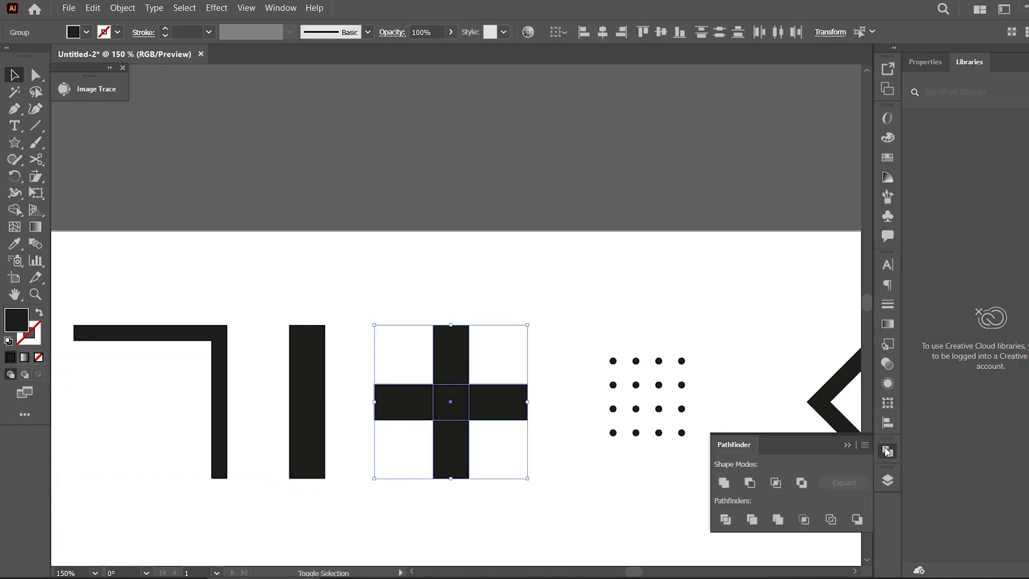
pyautogui.click(723, 482)
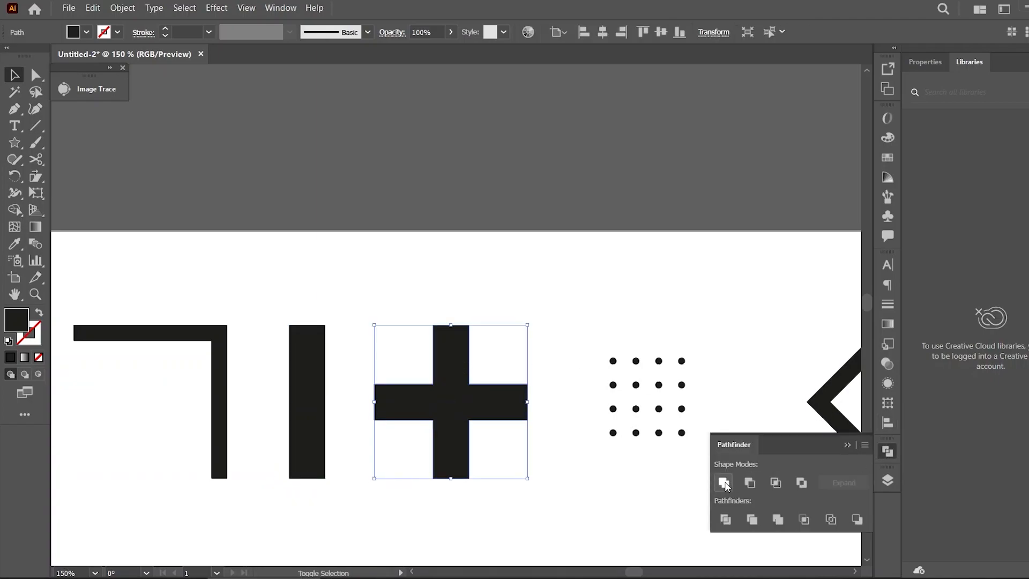
pyautogui.click(846, 444)
# Review the size and spacing of the top-row shapes while zooming and scrolling across the artboard
pyautogui.click(683, 266)
pyautogui.click(443, 351)
pyautogui.moveTo(374, 326); pyautogui.dragTo(315, 325)
pyautogui.moveTo(373, 480)
pyautogui.mouseDown()
pyautogui.moveTo(353, 477)
pyautogui.moveTo(373, 479)
pyautogui.mouseUp()
pyautogui.click(628, 500)
pyautogui.moveTo(647, 568); pyautogui.dragTo(650, 569)
pyautogui.click(572, 386)
pyautogui.click(612, 452)
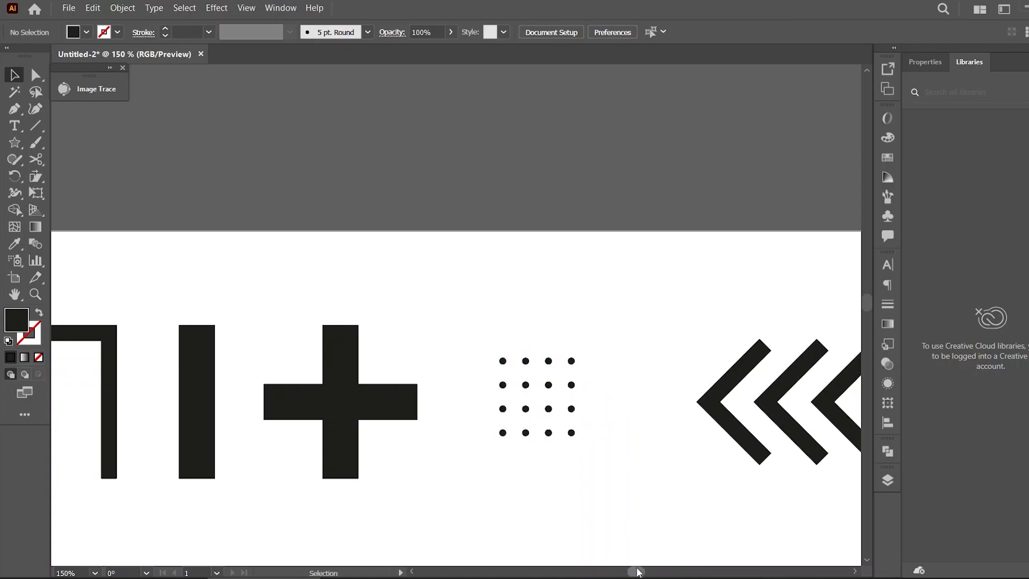
pyautogui.moveTo(638, 573); pyautogui.dragTo(641, 573)
pyautogui.hotkey('ctrl', '-')
pyautogui.hotkey('ctrl', '-')
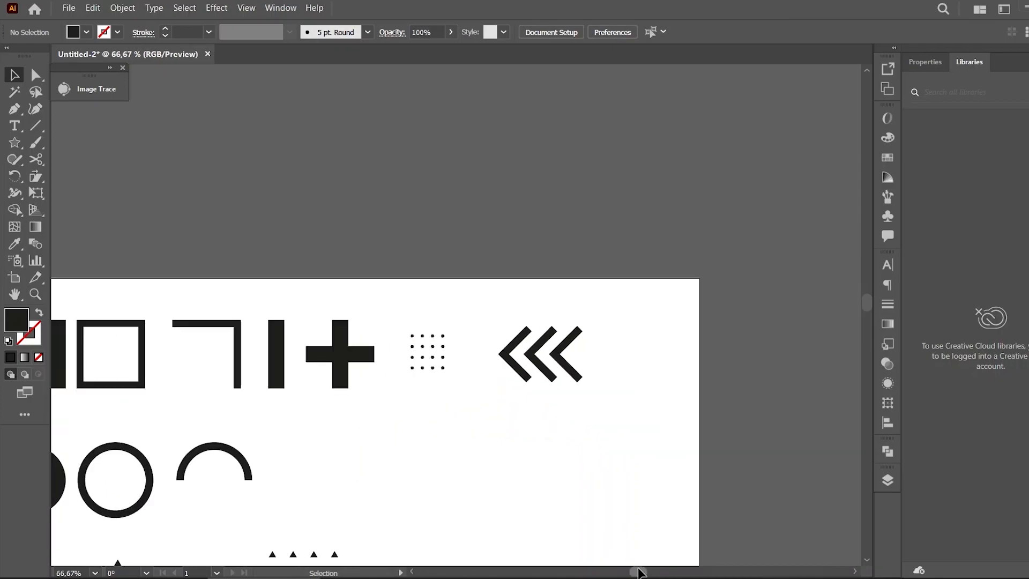
pyautogui.moveTo(641, 572); pyautogui.dragTo(631, 573)
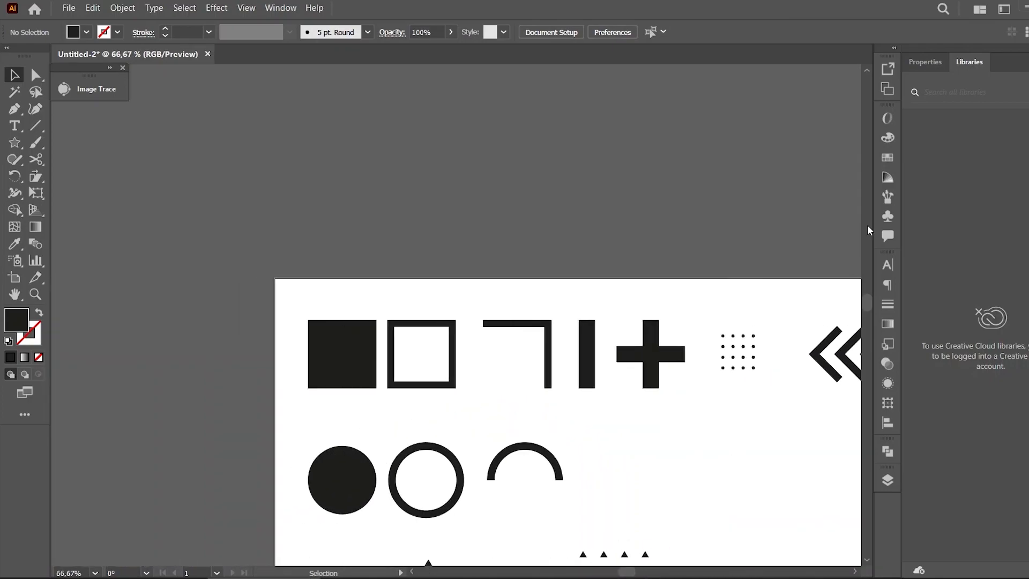
pyautogui.moveTo(867, 297); pyautogui.dragTo(866, 301)
pyautogui.hotkey('ctrl', '+')
pyautogui.hotkey('ctrl', '+')
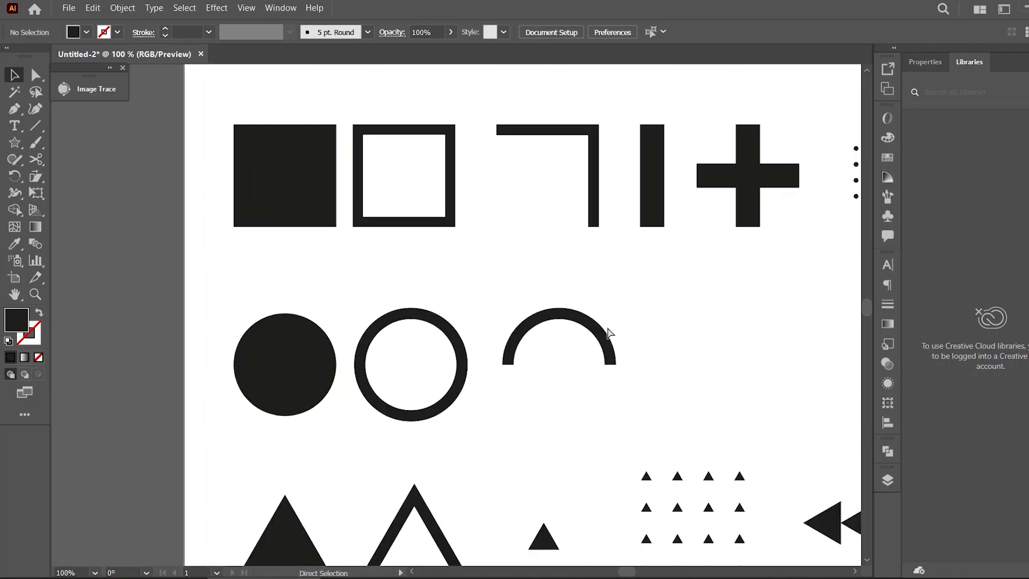
pyautogui.moveTo(631, 573); pyautogui.dragTo(629, 573)
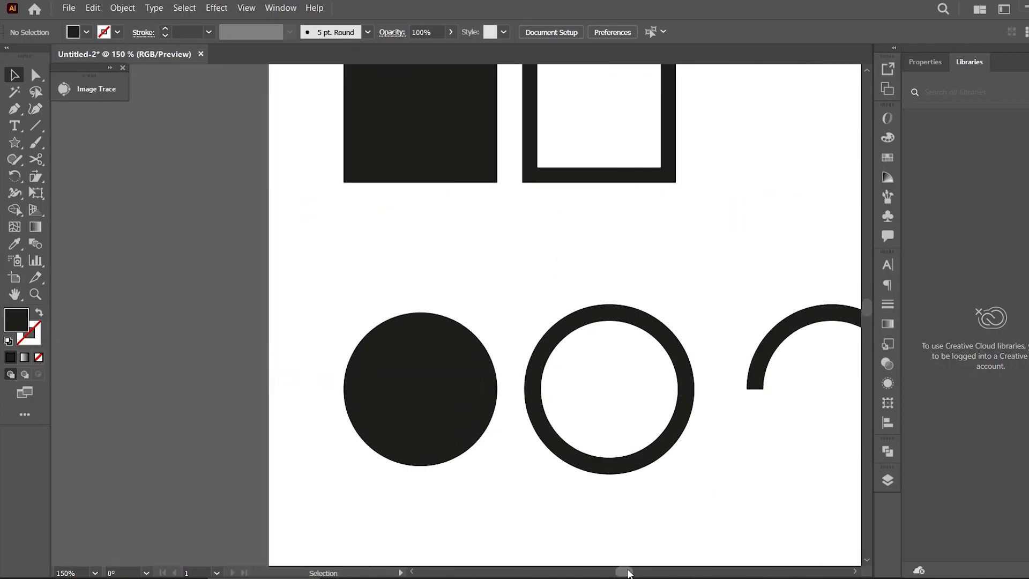
# Resize the outlined circle so it matches the filled circle's size
pyautogui.click(449, 370)
pyautogui.keyDown('shift'); pyautogui.click(438, 110); pyautogui.keyUp('shift')
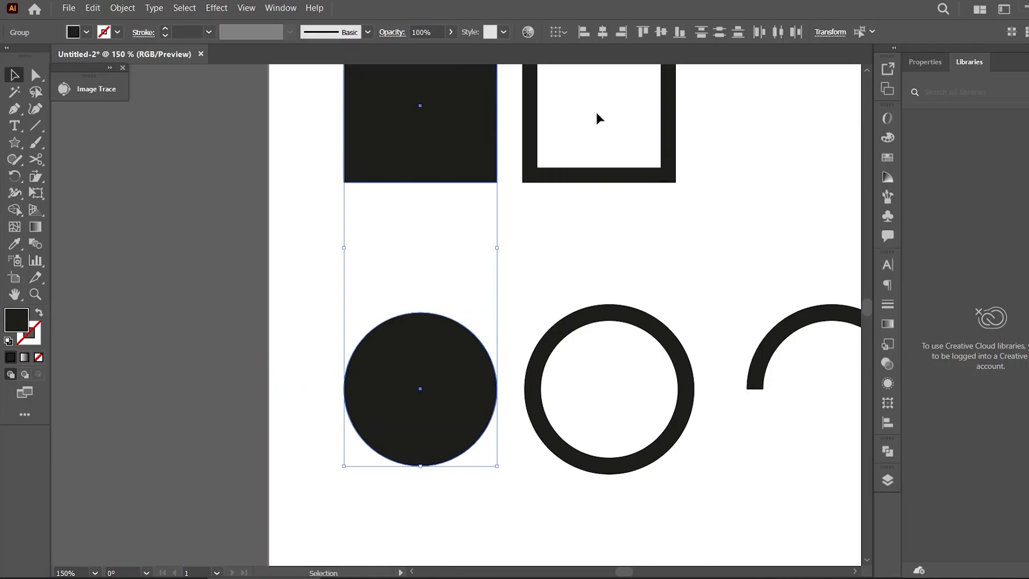
pyautogui.click(636, 261)
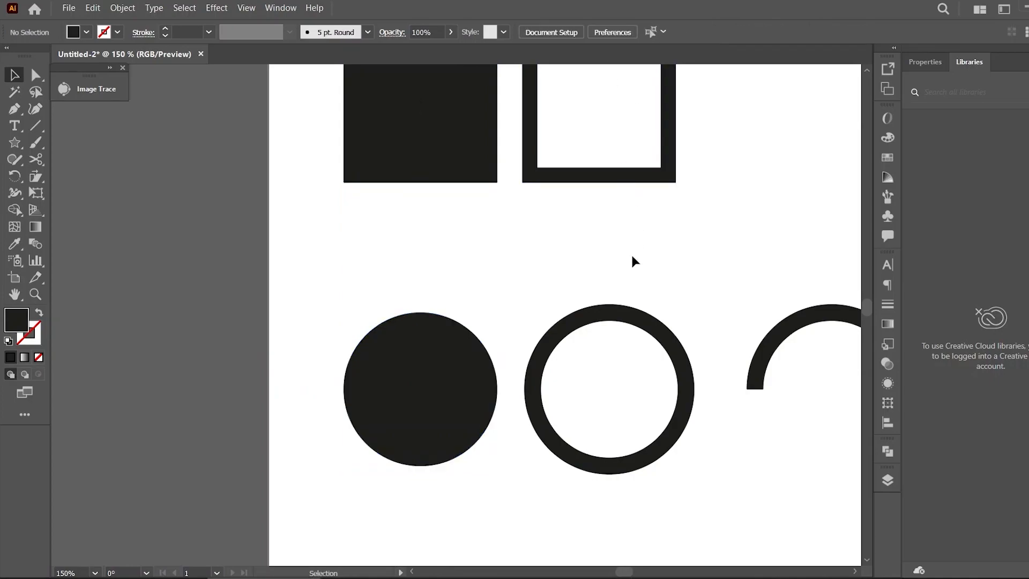
pyautogui.keyDown('shift'); pyautogui.click(482, 346); pyautogui.keyUp('shift')
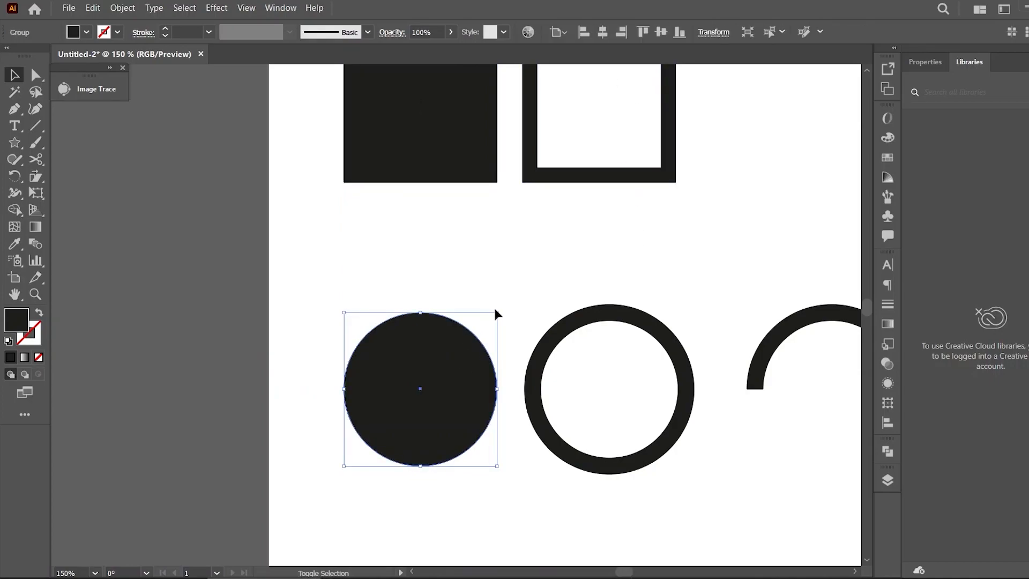
pyautogui.moveTo(497, 313); pyautogui.dragTo(497, 120)
pyautogui.moveTo(343, 313); pyautogui.dragTo(343, 144)
pyautogui.click(561, 281)
pyautogui.click(602, 314)
pyautogui.moveTo(531, 308)
pyautogui.mouseDown()
pyautogui.moveTo(529, 298)
pyautogui.moveTo(368, 305)
pyautogui.moveTo(533, 312)
pyautogui.mouseUp()
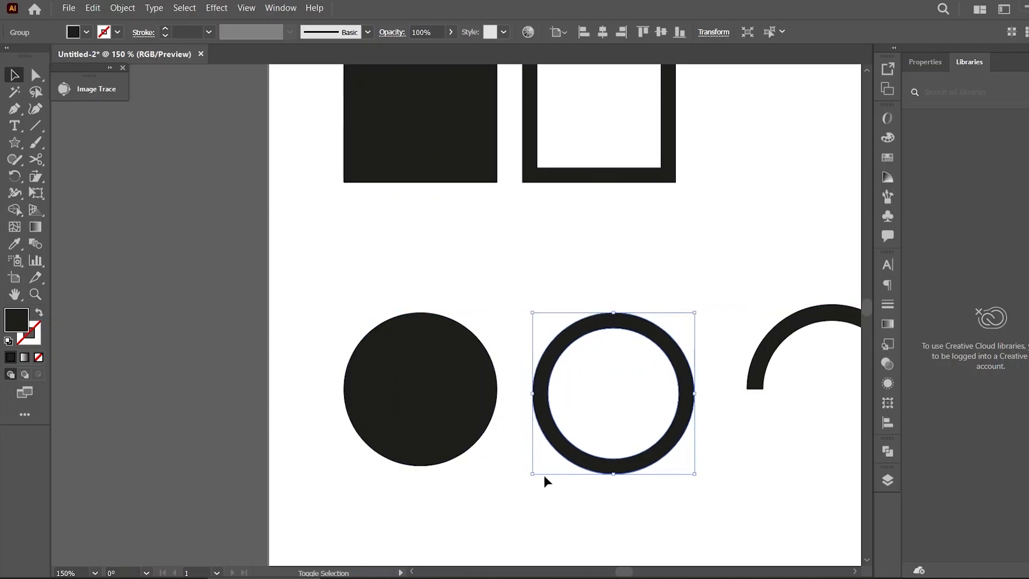
pyautogui.moveTo(530, 474); pyautogui.dragTo(367, 466)
pyautogui.click(593, 503)
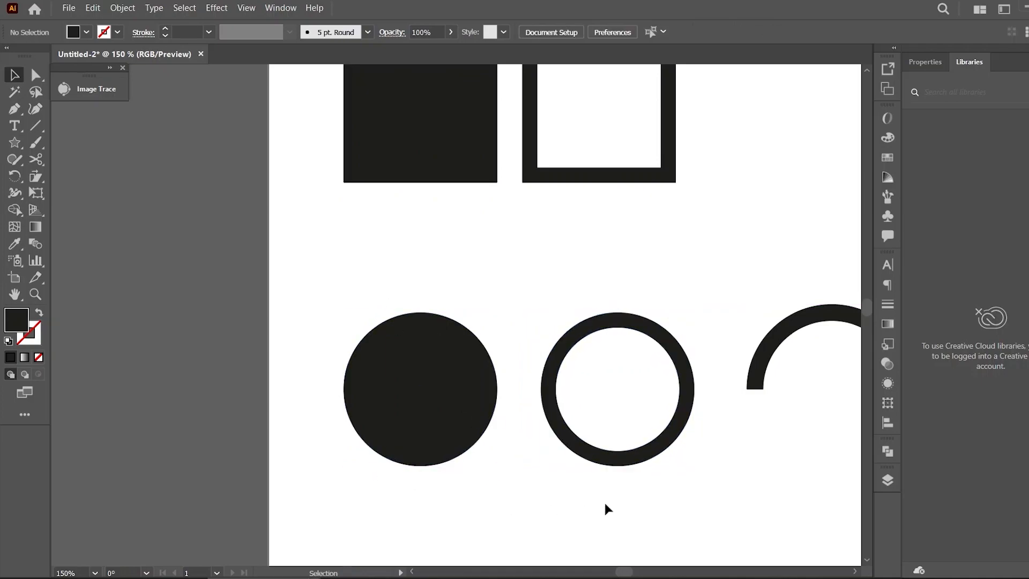
# Resize the half-circle arc to the same width as the circles
pyautogui.moveTo(681, 424); pyautogui.dragTo(660, 423)
pyautogui.click(679, 429)
pyautogui.moveTo(623, 573); pyautogui.dragTo(635, 574)
pyautogui.moveTo(553, 335); pyautogui.dragTo(548, 335)
pyautogui.moveTo(408, 304); pyautogui.dragTo(307, 306)
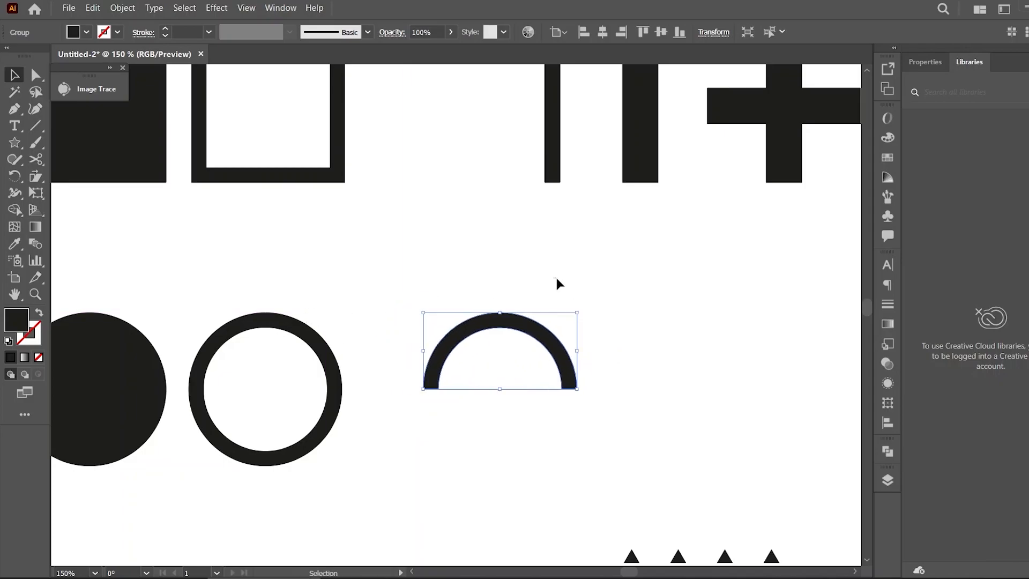
pyautogui.click(543, 353)
# Review the overall layout and sizes of the shapes across the artboard
pyautogui.hotkey('ctrl', '-')
pyautogui.hotkey('ctrl', '-')
pyautogui.hotkey('ctrl', '-')
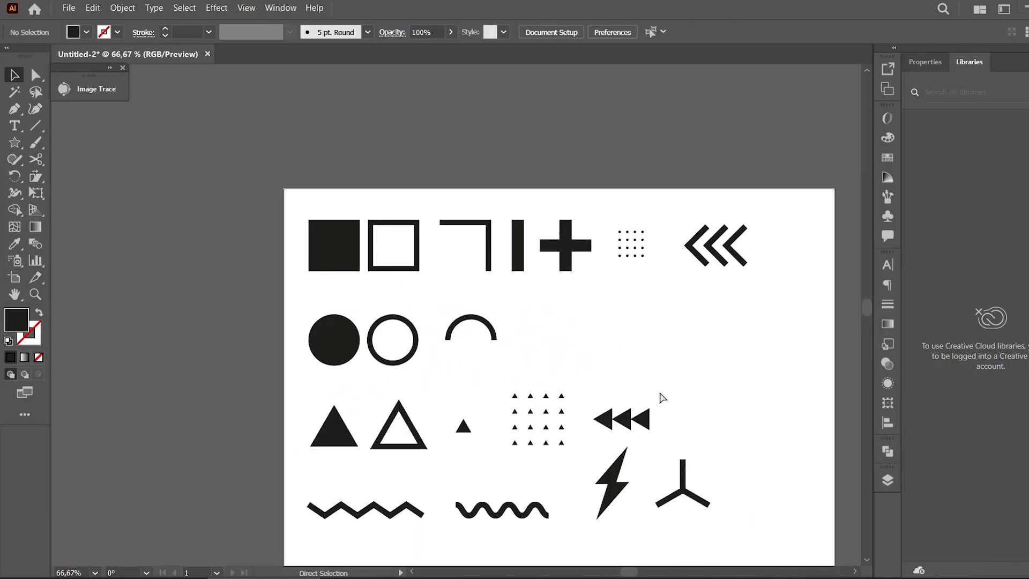
pyautogui.scroll(-3, 868, 316)
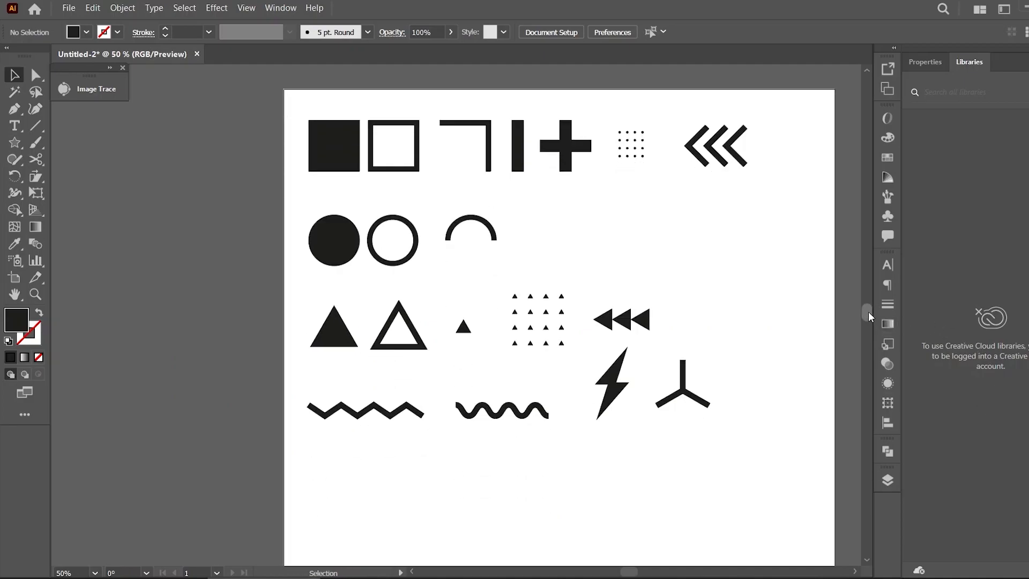
pyautogui.moveTo(629, 571); pyautogui.dragTo(625, 571)
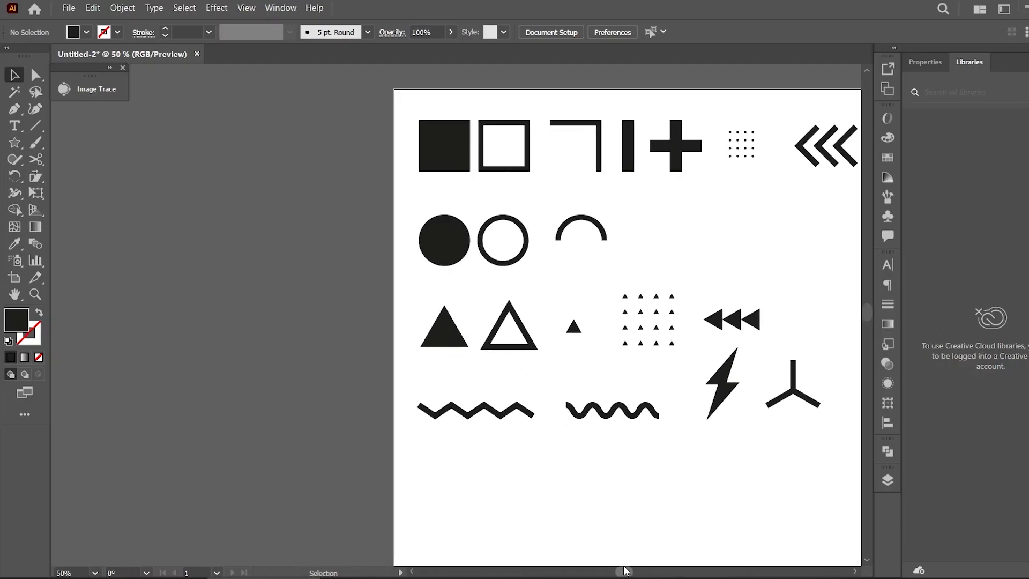
pyautogui.hotkey('ctrl', '+')
pyautogui.hotkey('ctrl', '+')
pyautogui.hotkey('ctrl', '+')
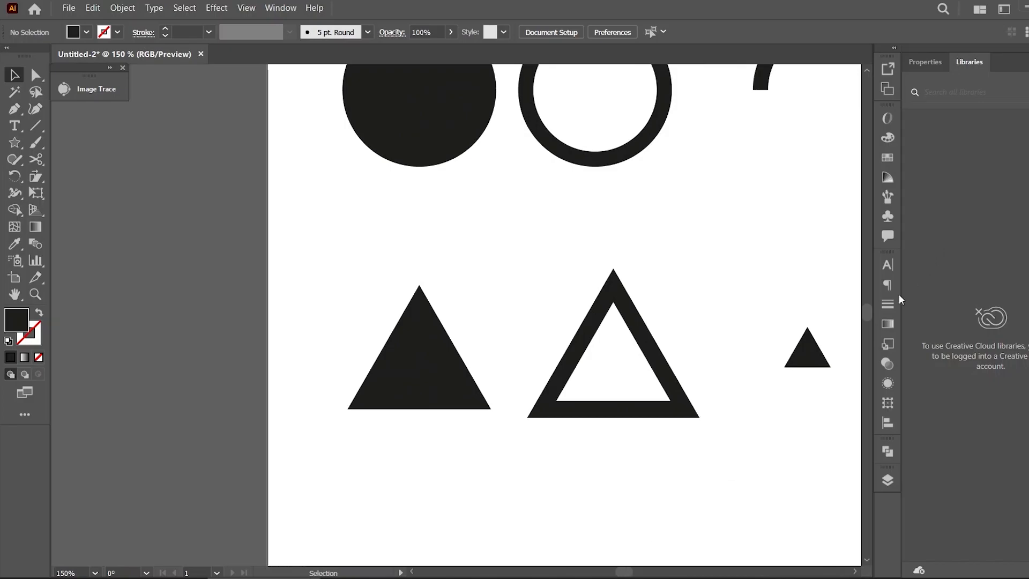
pyautogui.scroll(6, 870, 313)
pyautogui.moveTo(869, 311); pyautogui.dragTo(865, 312)
# Resize the filled triangle to match the width of the filled circle above it
pyautogui.click(407, 495)
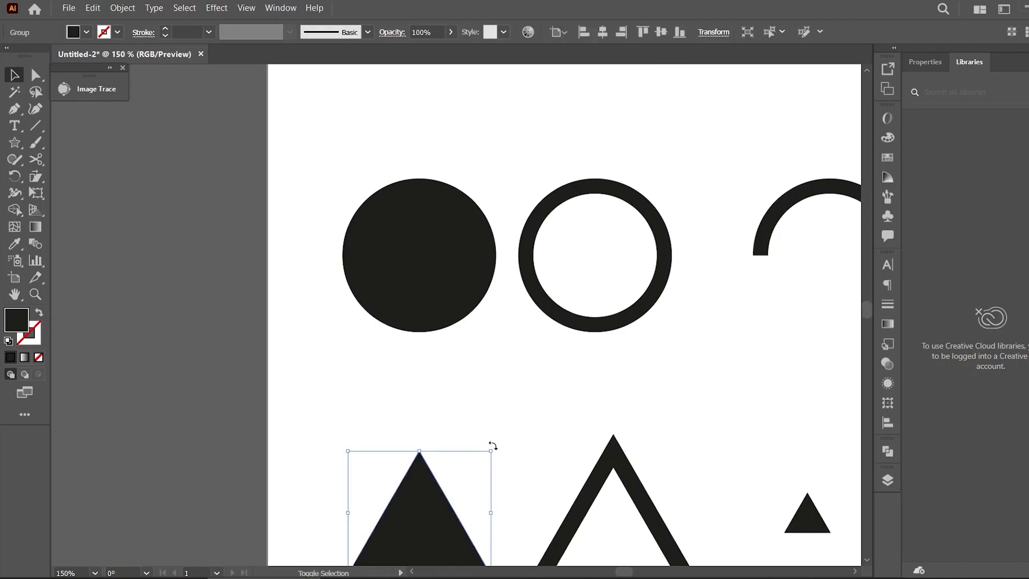
pyautogui.moveTo(494, 450); pyautogui.dragTo(498, 288)
pyautogui.click(515, 402)
pyautogui.click(450, 477)
pyautogui.keyDown('shift'); pyautogui.click(423, 253); pyautogui.keyUp('shift')
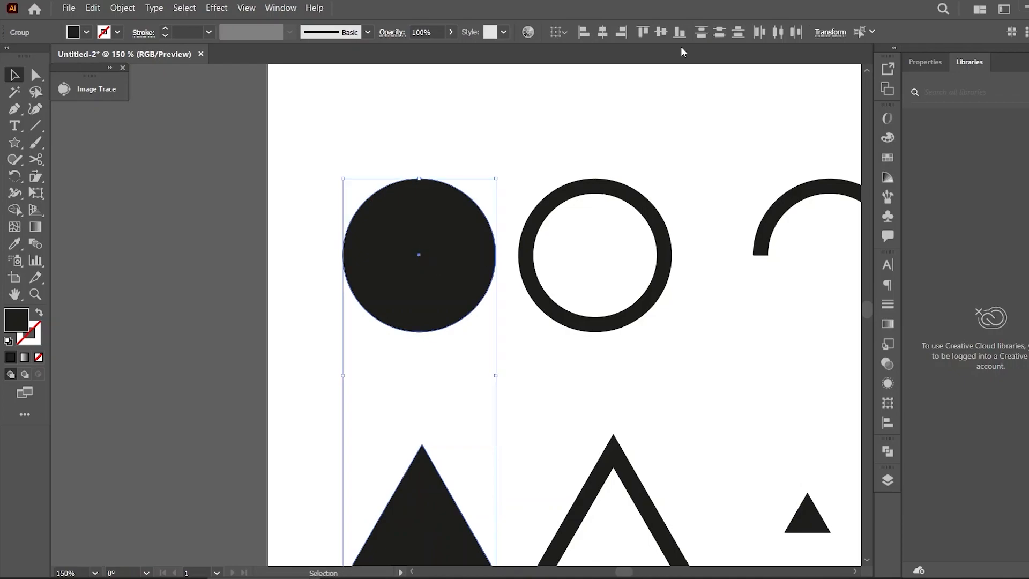
pyautogui.click(602, 32)
pyautogui.click(581, 373)
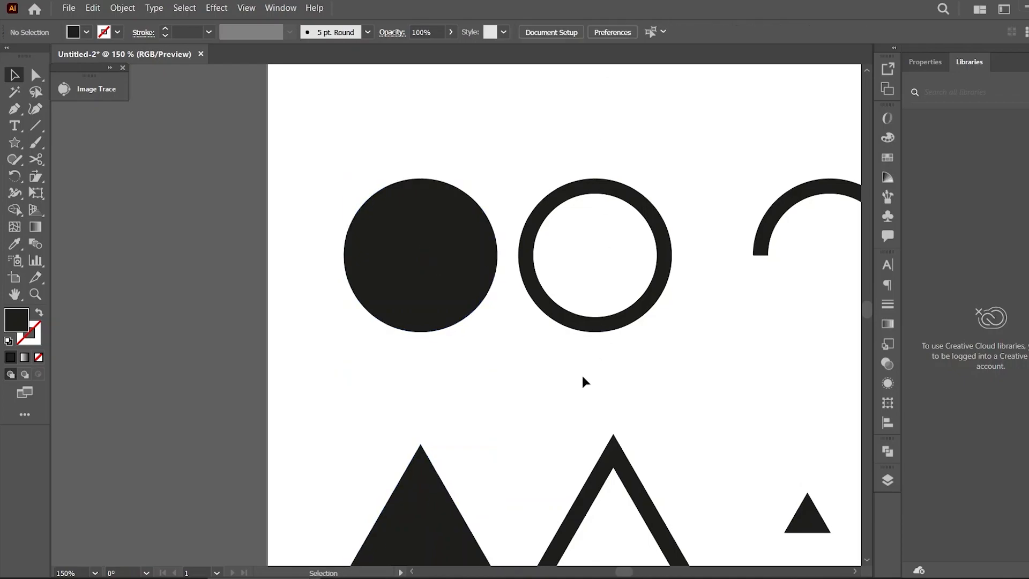
pyautogui.click(439, 487)
pyautogui.moveTo(494, 445); pyautogui.dragTo(500, 208)
pyautogui.moveTo(347, 442); pyautogui.dragTo(344, 205)
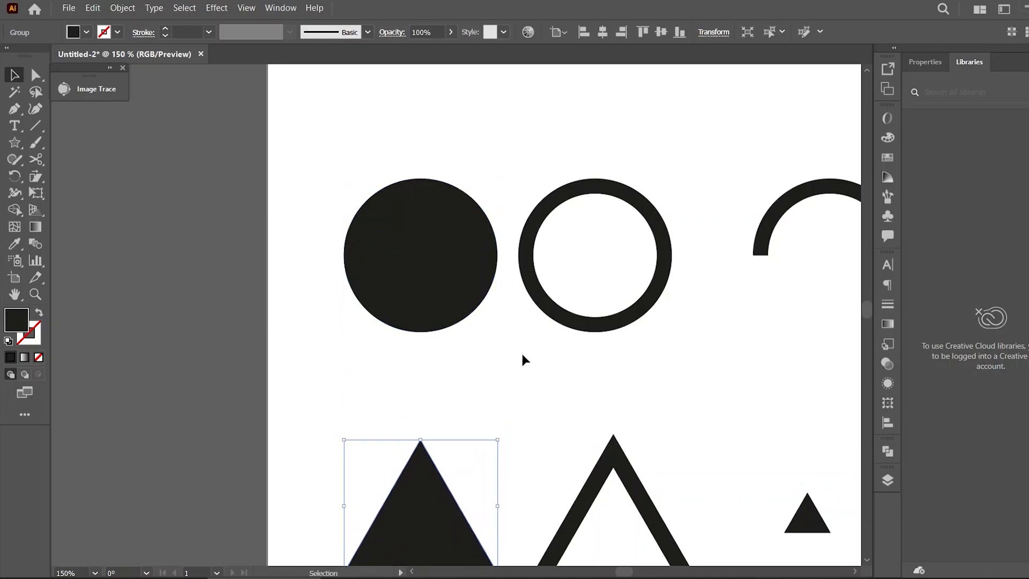
pyautogui.click(529, 376)
# Resize the outlined triangle to match the filled triangle's size
pyautogui.scroll(-5, 865, 308)
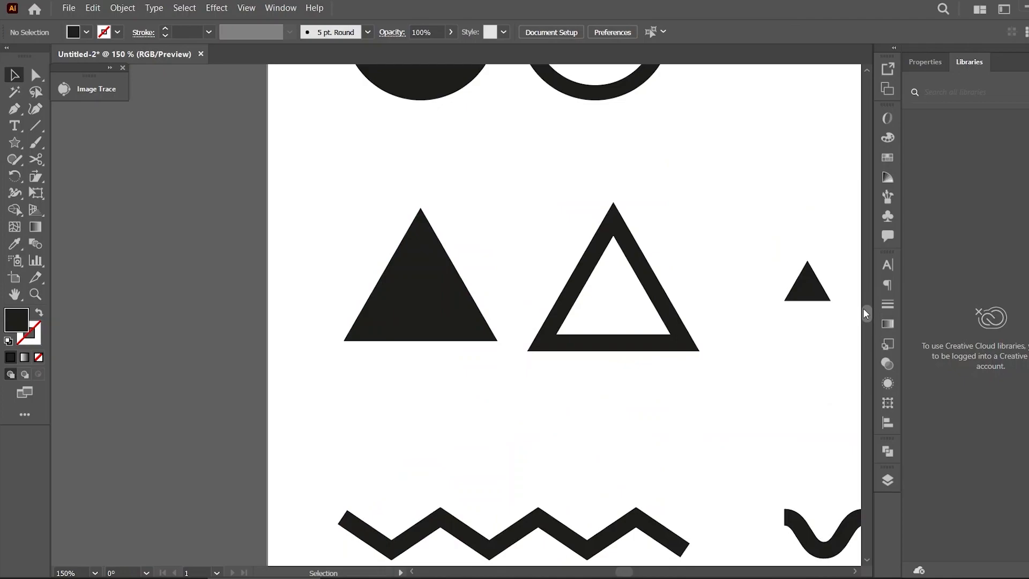
pyautogui.click(658, 303)
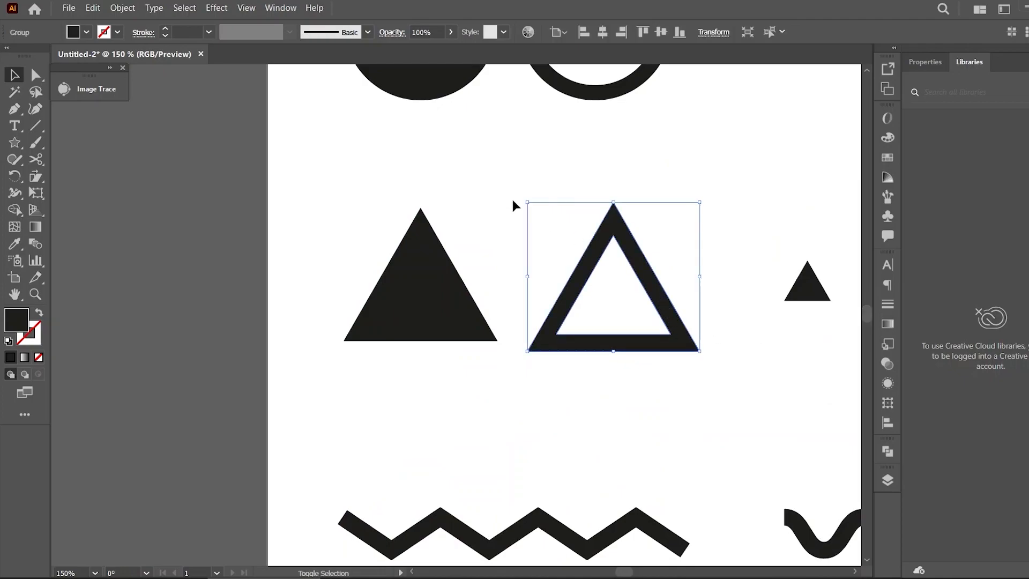
pyautogui.moveTo(529, 201); pyautogui.dragTo(355, 204)
pyautogui.moveTo(527, 352); pyautogui.dragTo(313, 340)
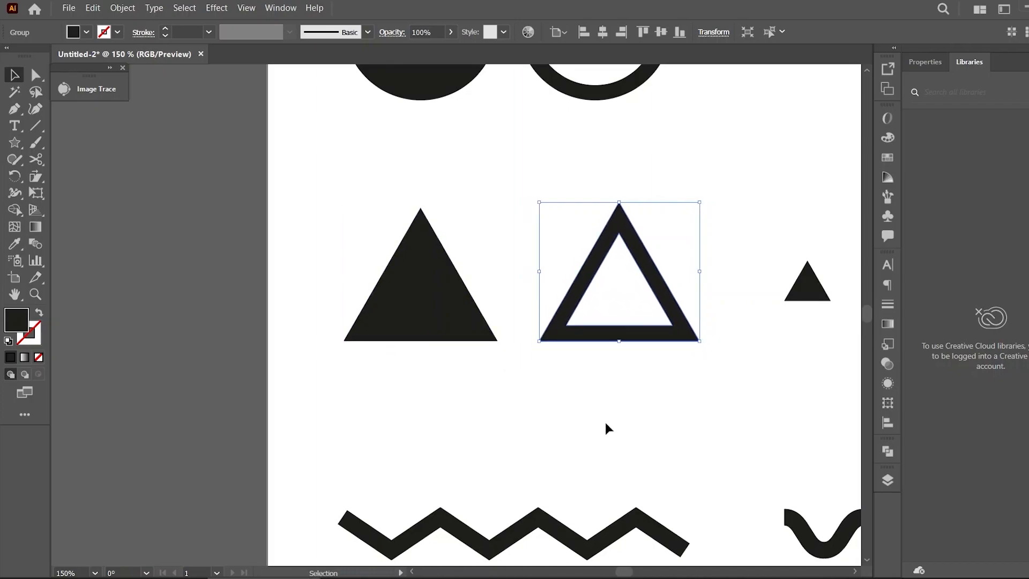
pyautogui.click(609, 429)
# Add a new layer above Layer 1 and lock Layer 1
pyautogui.moveTo(617, 569); pyautogui.dragTo(628, 574)
pyautogui.hotkey('ctrl', '-')
pyautogui.hotkey('ctrl', '-')
pyautogui.hotkey('ctrl', '-')
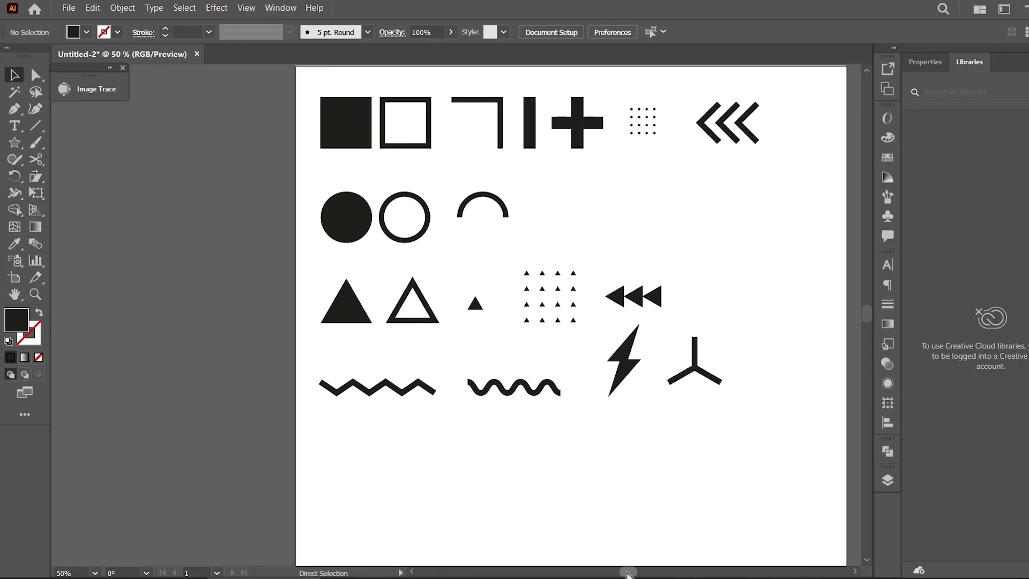
pyautogui.hotkey('ctrl', '-')
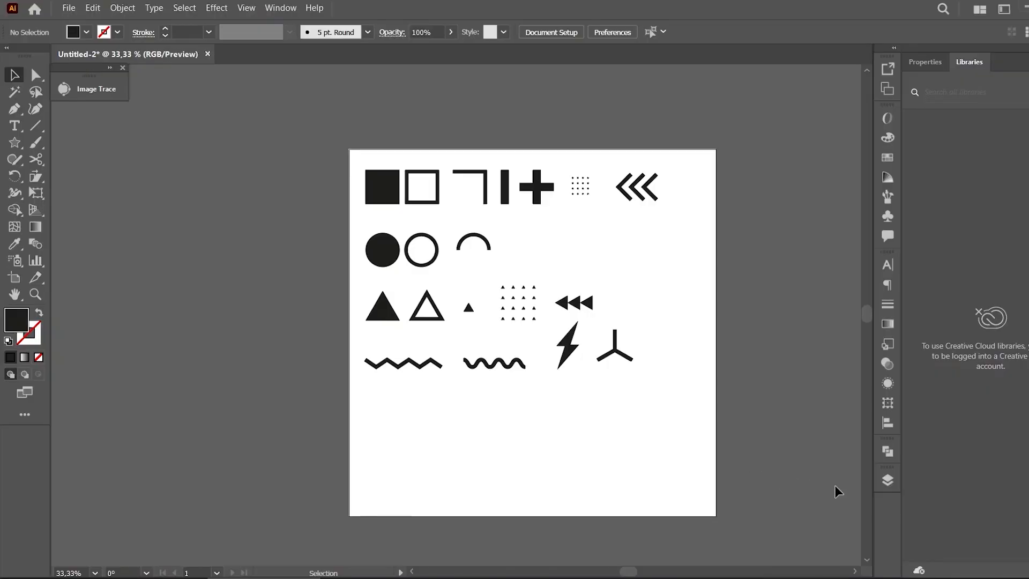
pyautogui.click(887, 481)
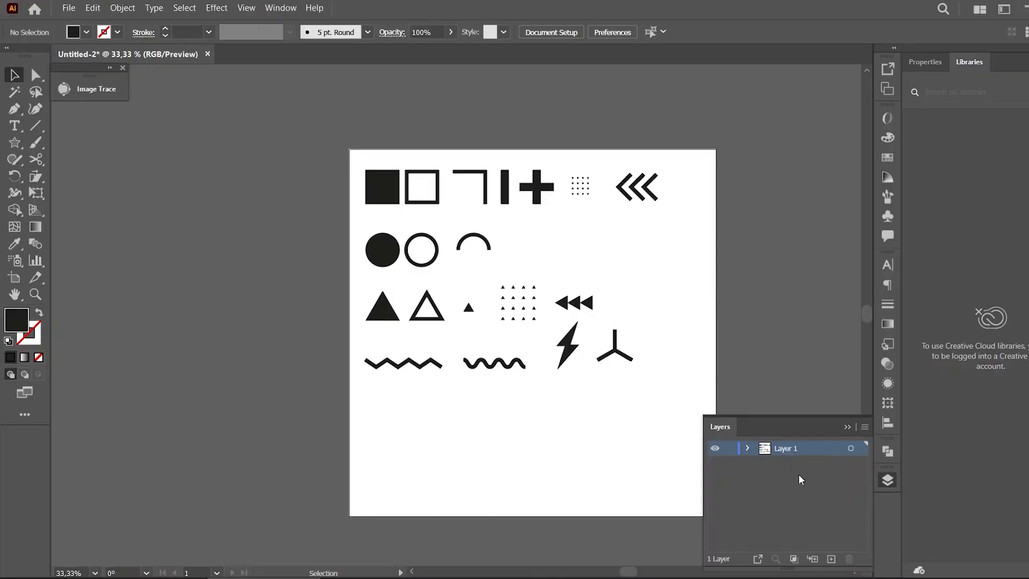
pyautogui.click(831, 560)
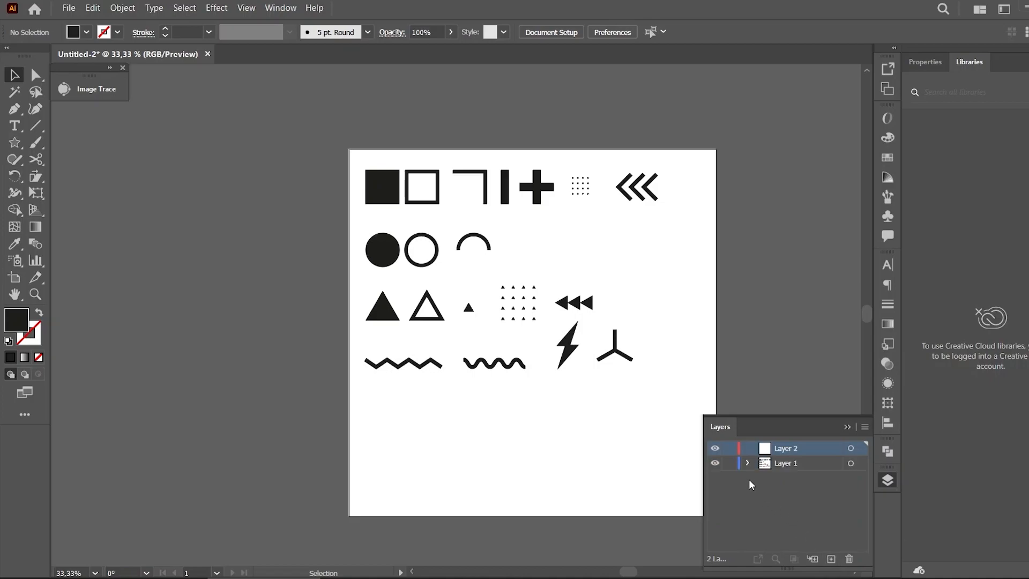
pyautogui.click(732, 465)
# Draw a small square beside the artboard and duplicate it into a vertical column of five squares
pyautogui.moveTo(15, 143); pyautogui.dragTo(75, 140)
pyautogui.moveTo(269, 167); pyautogui.dragTo(304, 248)
pyautogui.press('v')
pyautogui.click(322, 204)
pyautogui.hotkey('ctrl', 'd')
pyautogui.hotkey('ctrl', 'd')
pyautogui.hotkey('ctrl', 'd')
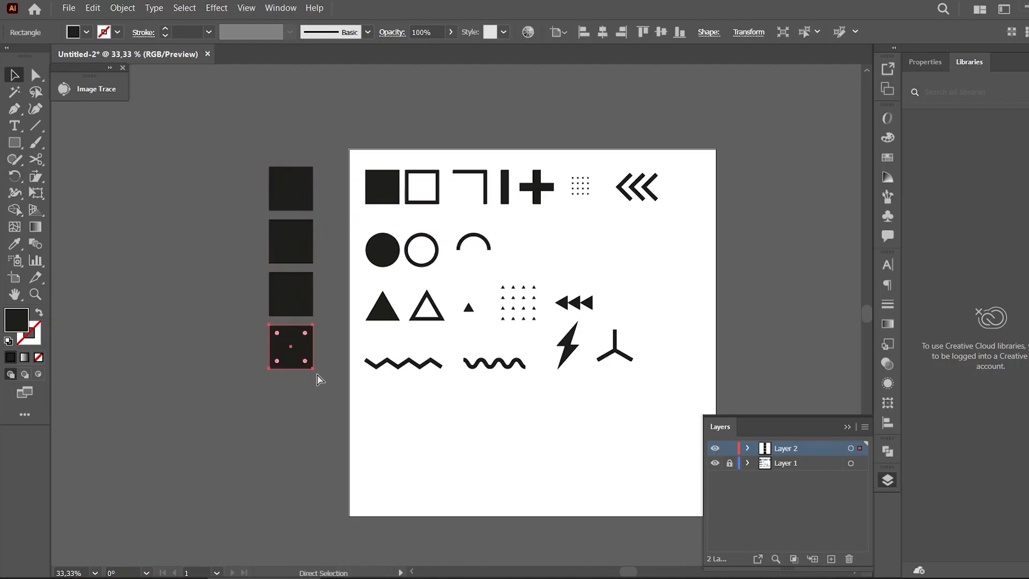
pyautogui.click(332, 417)
# Fill the top square with blue #699CF7
pyautogui.click(292, 201)
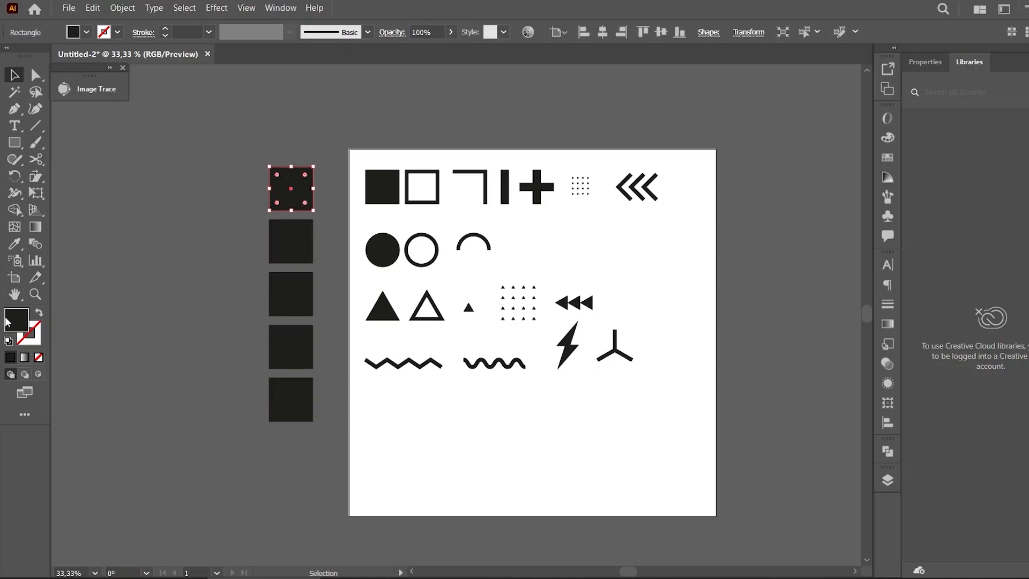
pyautogui.doubleClick(7, 321)
pyautogui.click(902, 278)
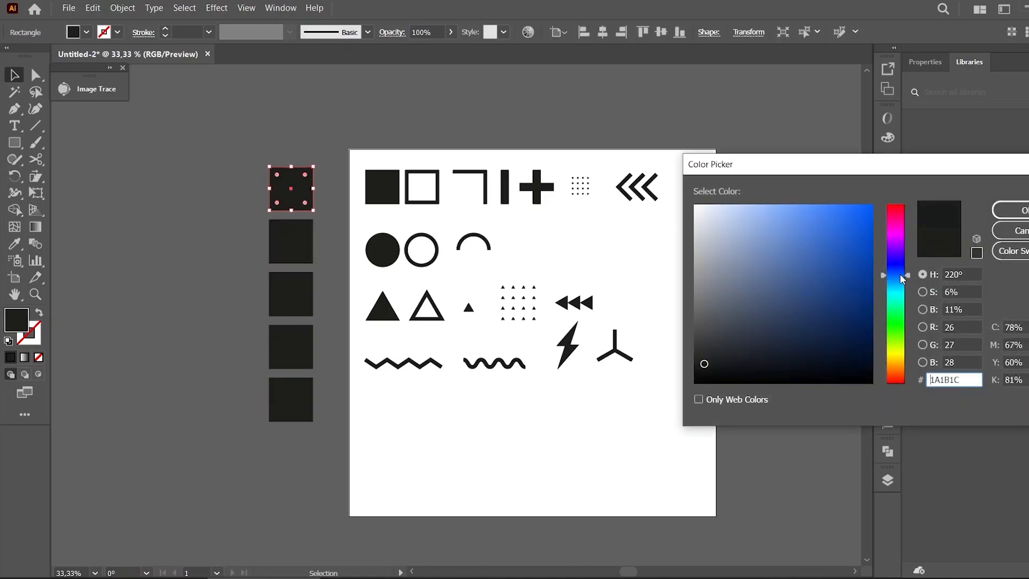
pyautogui.moveTo(794, 218); pyautogui.dragTo(798, 211)
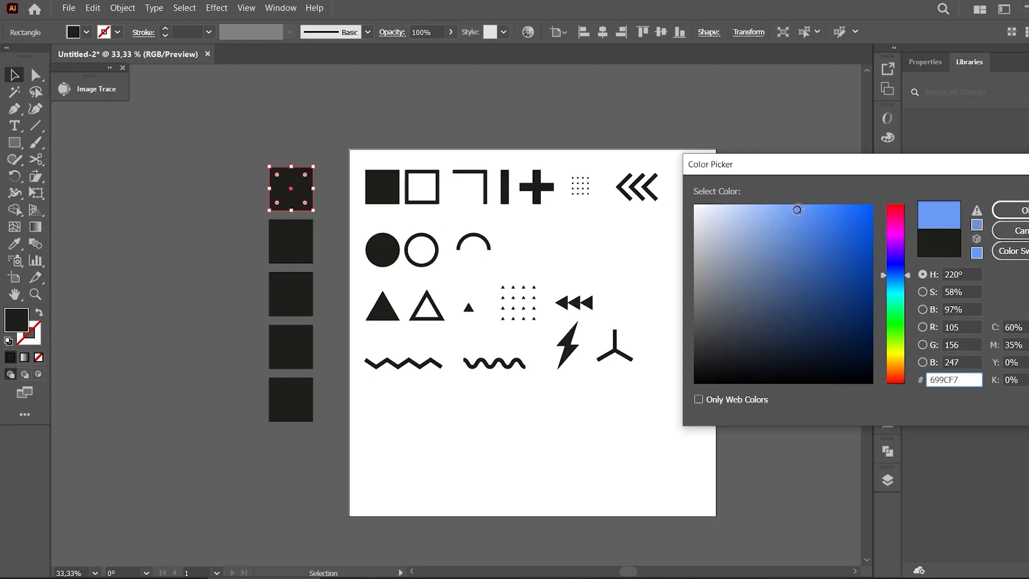
pyautogui.click(1011, 211)
# Fill the second square with yellow #F4ED69
pyautogui.click(208, 253)
pyautogui.click(294, 241)
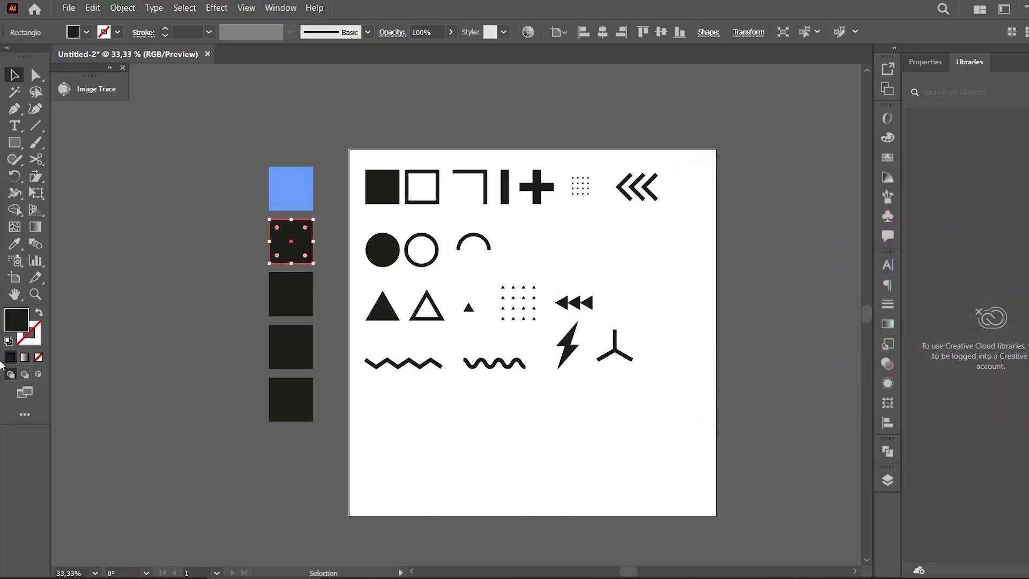
pyautogui.click(18, 246)
pyautogui.click(287, 177)
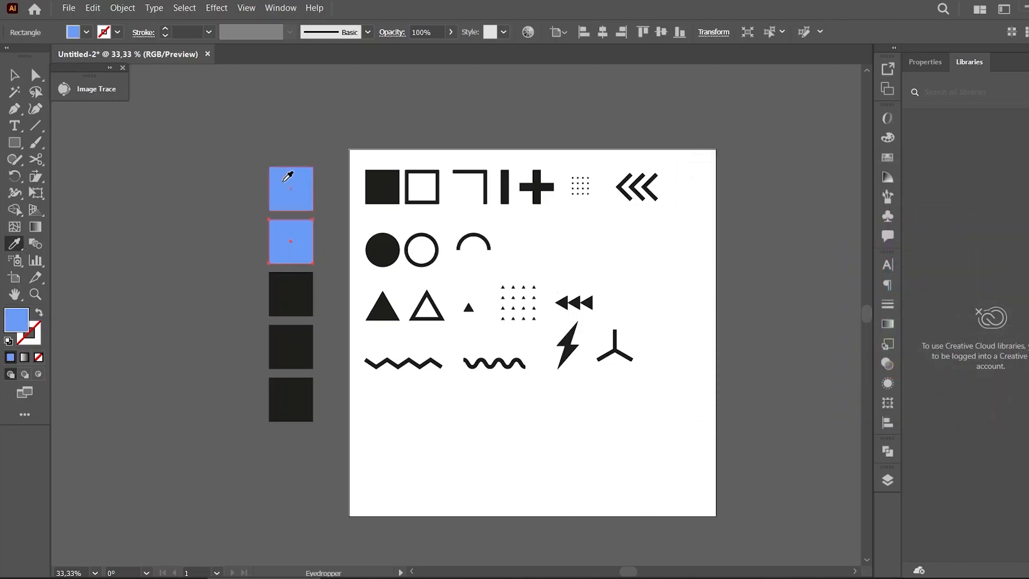
pyautogui.doubleClick(10, 322)
pyautogui.moveTo(903, 283); pyautogui.dragTo(901, 358)
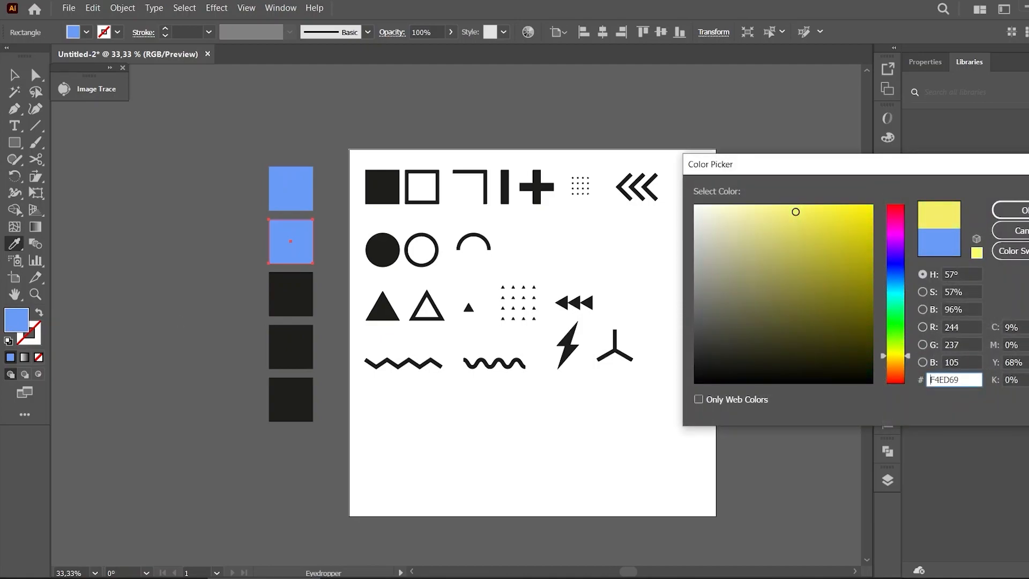
pyautogui.click(1014, 209)
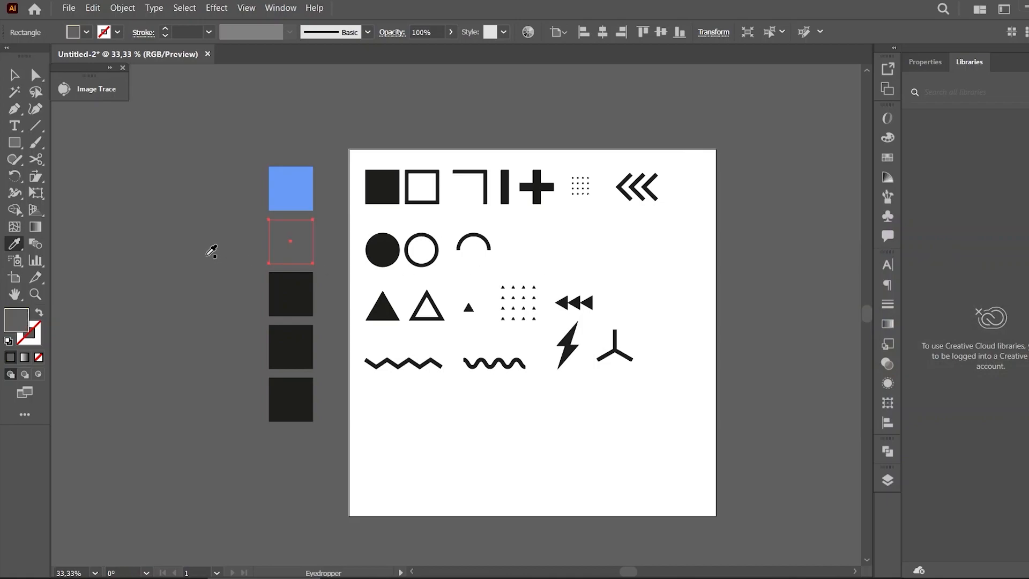
# Fill the third square with red #F45656
pyautogui.press('v')
pyautogui.click(288, 297)
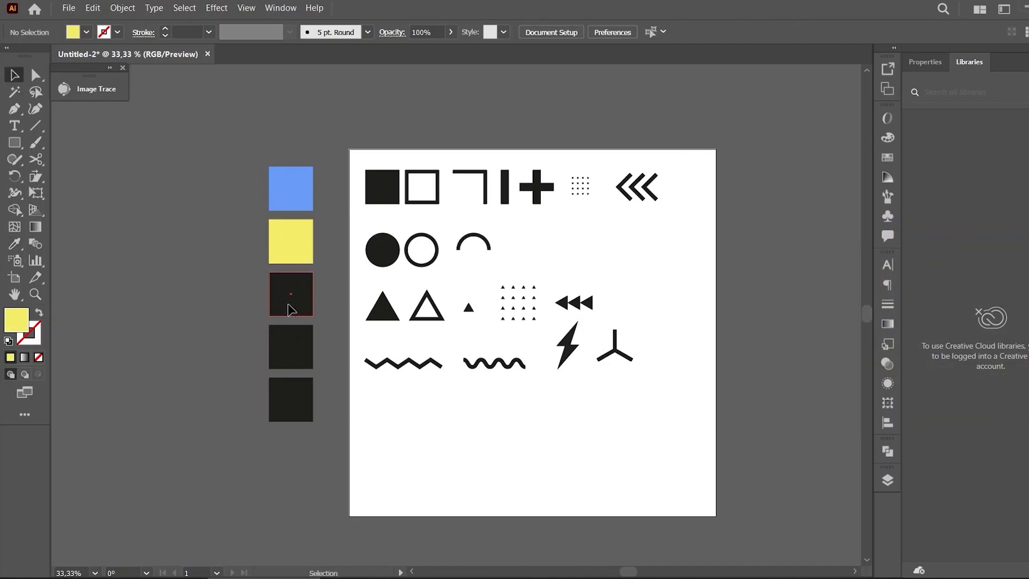
pyautogui.doubleClick(25, 320)
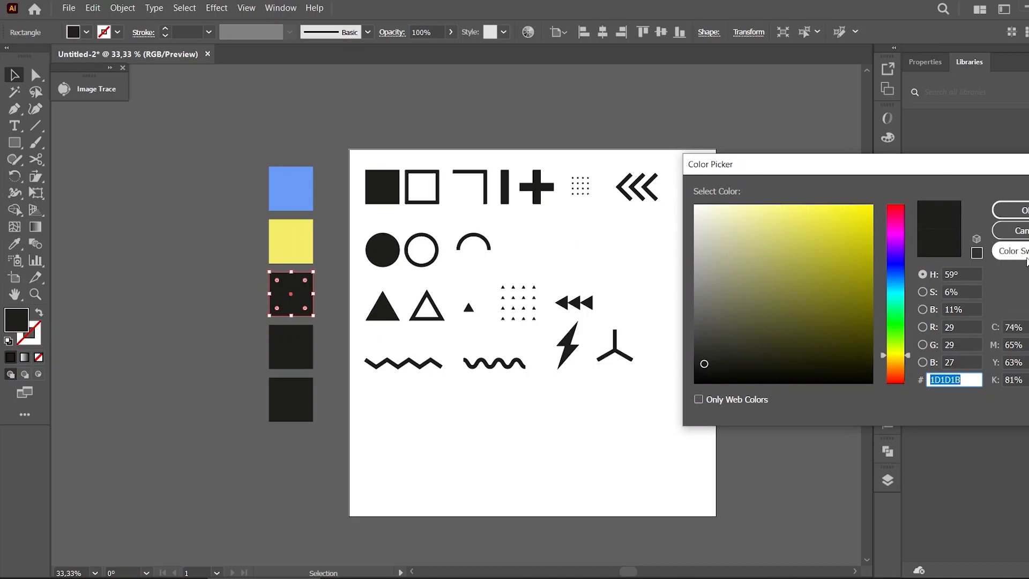
pyautogui.press('Escape')
pyautogui.click(15, 244)
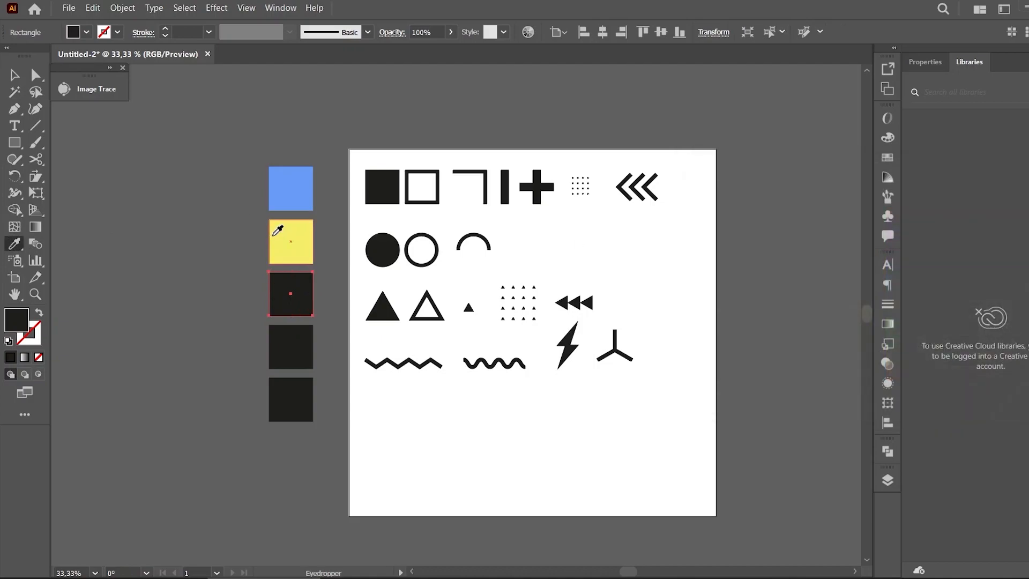
pyautogui.click(290, 241)
pyautogui.doubleClick(19, 322)
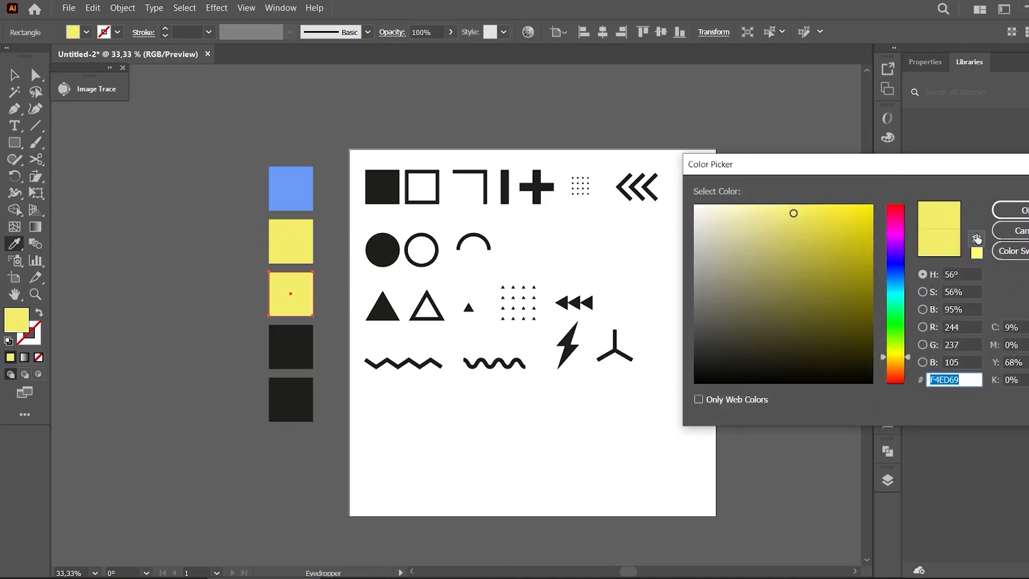
pyautogui.moveTo(901, 362); pyautogui.dragTo(899, 212)
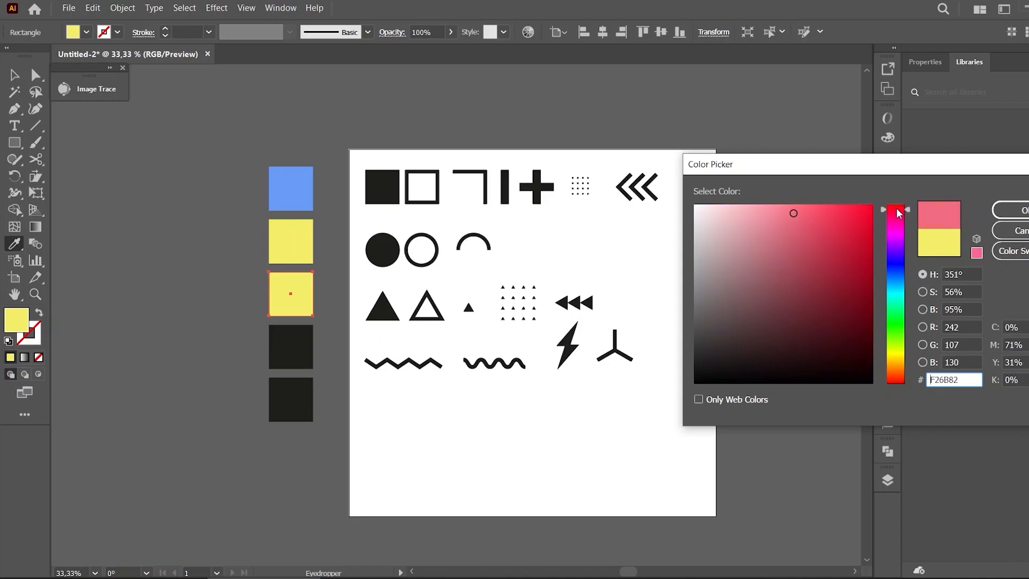
pyautogui.click(811, 210)
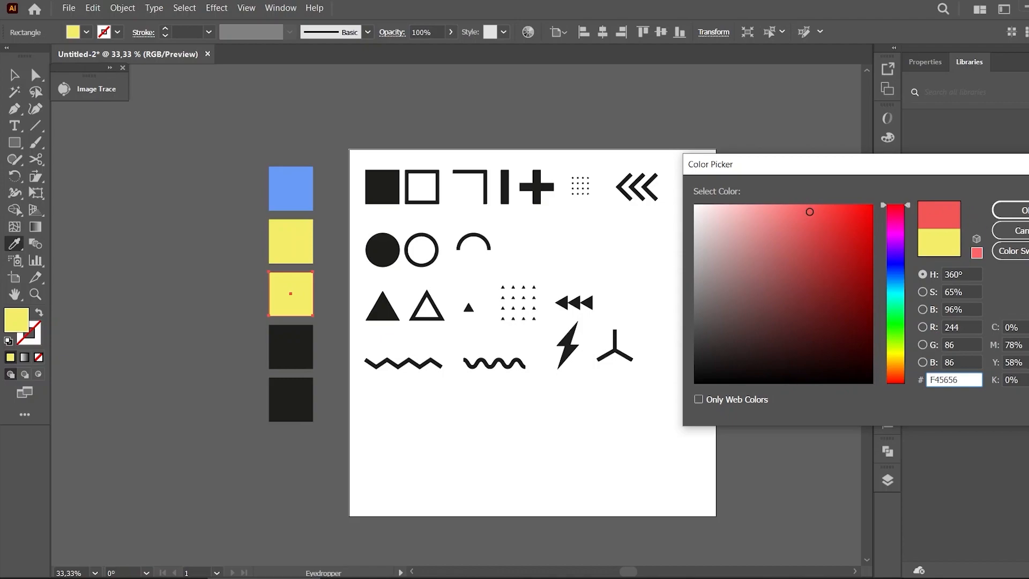
pyautogui.click(1011, 210)
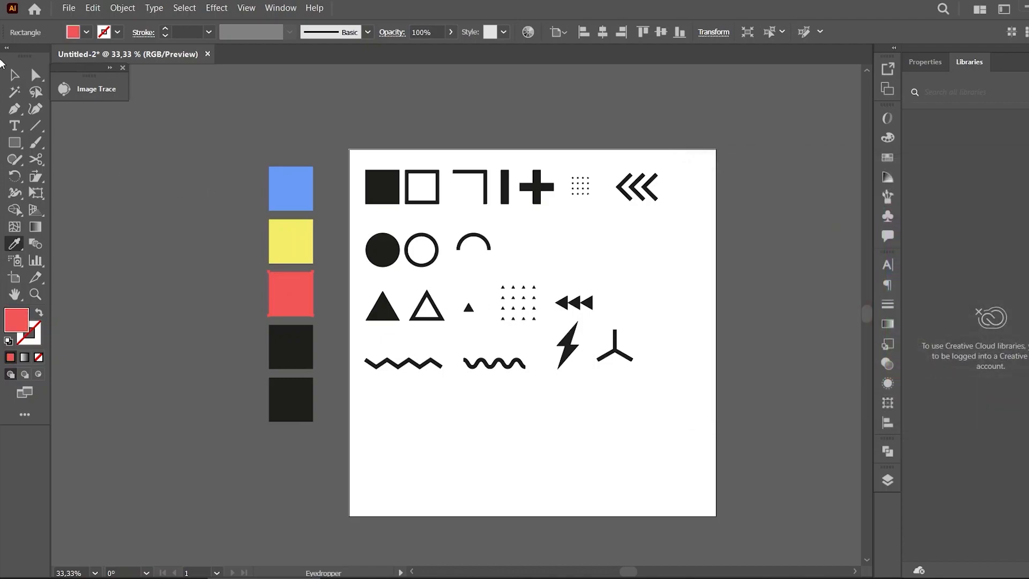
# Fill the bottom square with off-white #F9F9F9
pyautogui.click(14, 75)
pyautogui.click(263, 393)
pyautogui.click(294, 354)
pyautogui.click(335, 397)
pyautogui.click(305, 406)
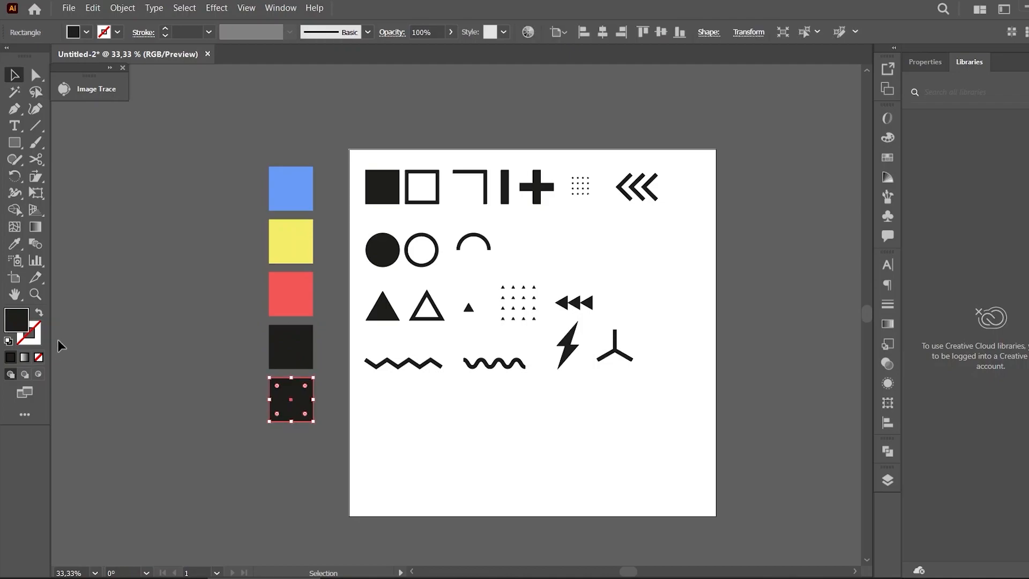
pyautogui.doubleClick(19, 320)
pyautogui.click(693, 205)
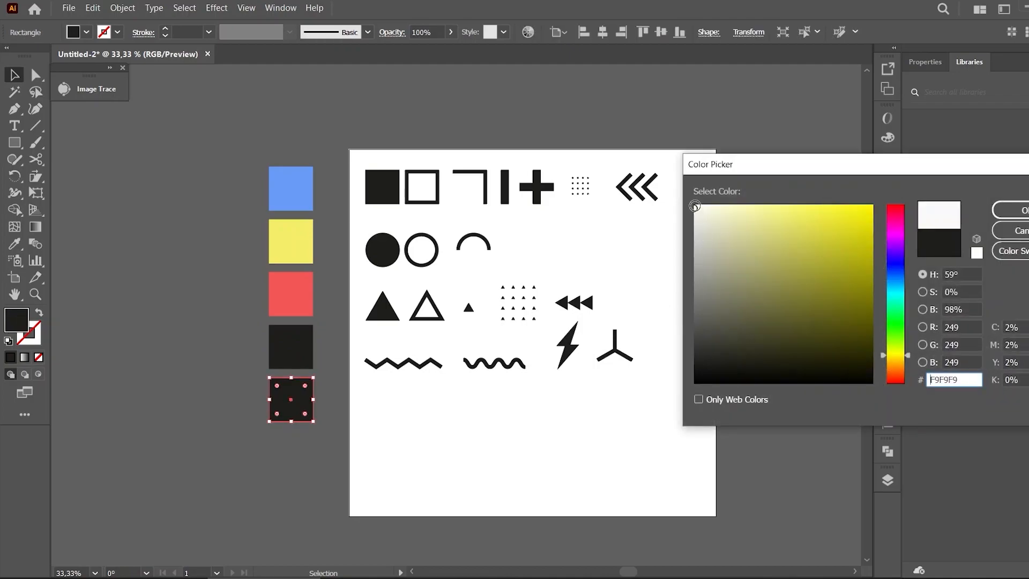
pyautogui.moveTo(693, 205); pyautogui.dragTo(692, 211)
pyautogui.click(1013, 210)
pyautogui.click(778, 232)
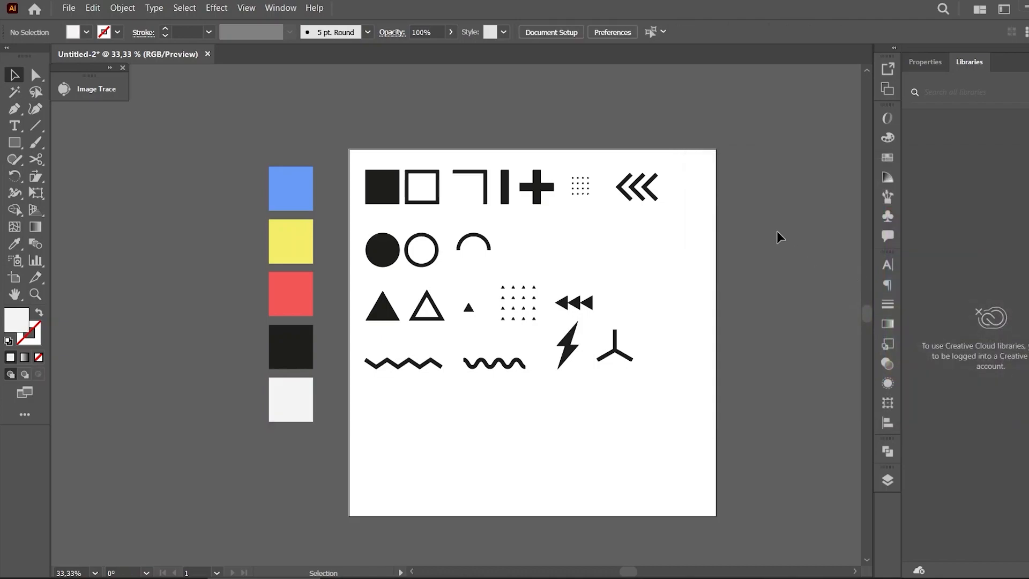
# Move Layer 2 below Layer 1 and add a new layer between them
pyautogui.click(886, 480)
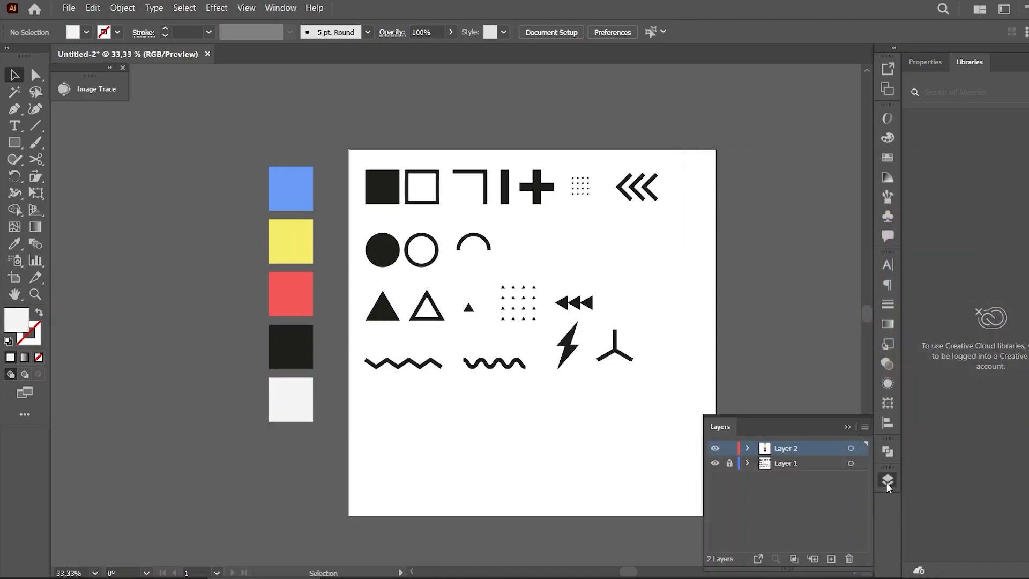
pyautogui.moveTo(823, 452); pyautogui.dragTo(812, 479)
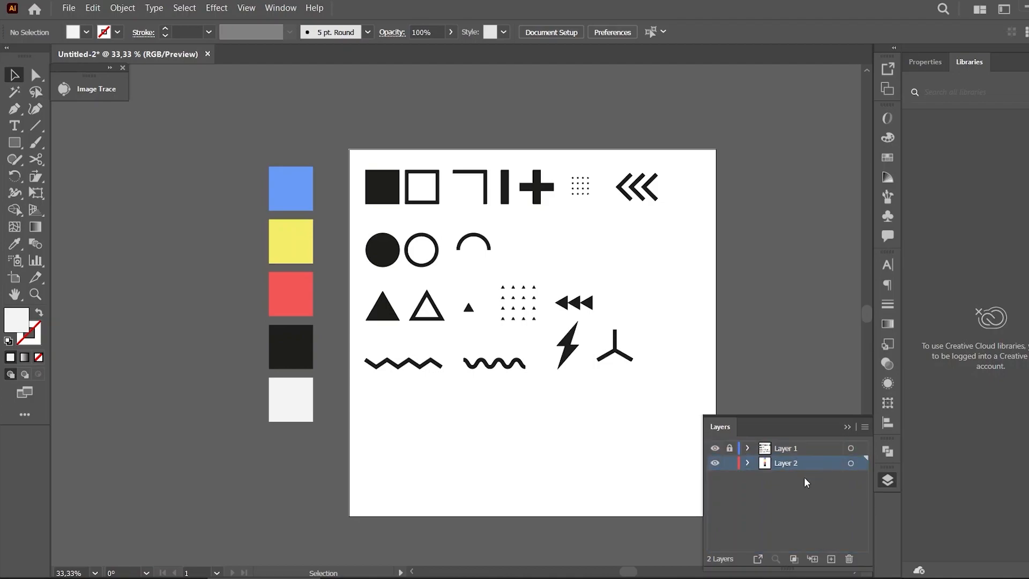
pyautogui.click(831, 558)
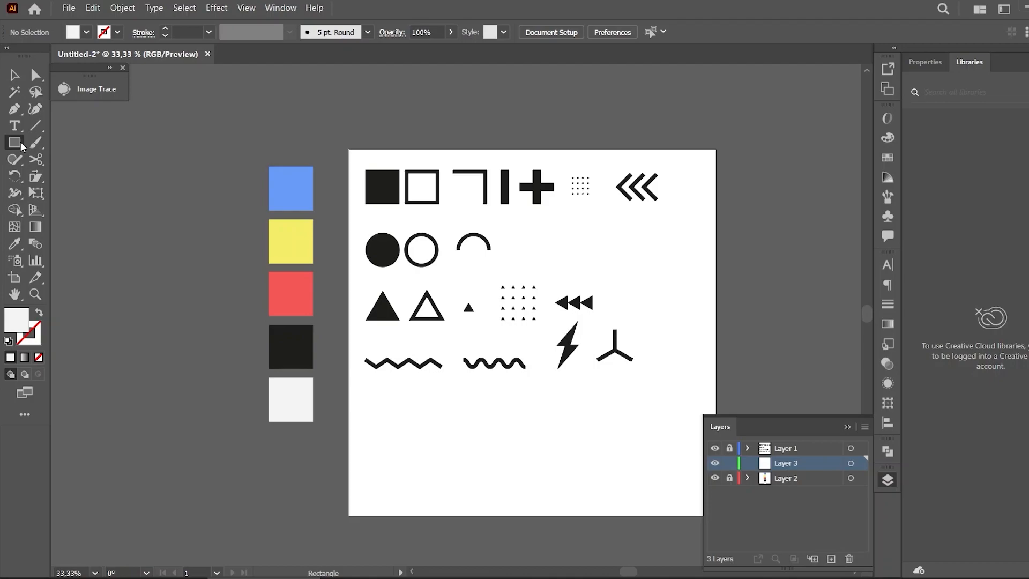
# Draw an off-white rectangle covering the whole artboard on Layer 3 and lock that layer
pyautogui.click(15, 244)
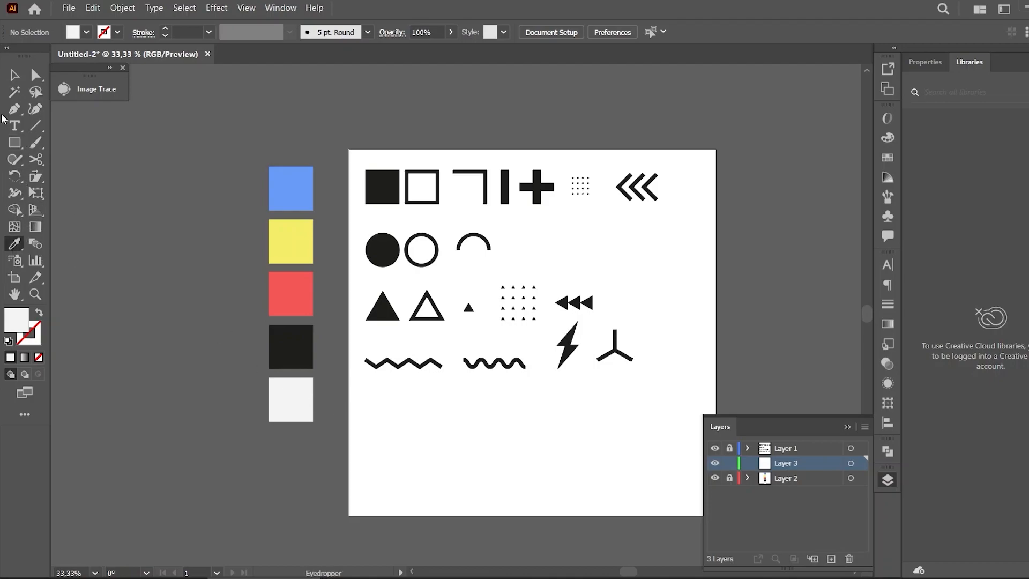
pyautogui.click(13, 143)
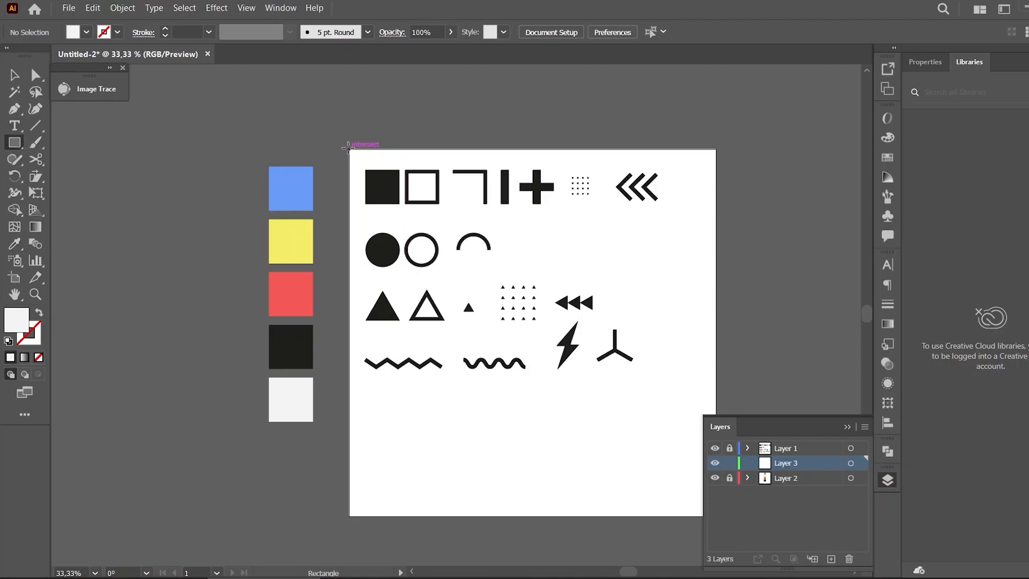
pyautogui.moveTo(347, 148); pyautogui.dragTo(716, 517)
pyautogui.click(728, 464)
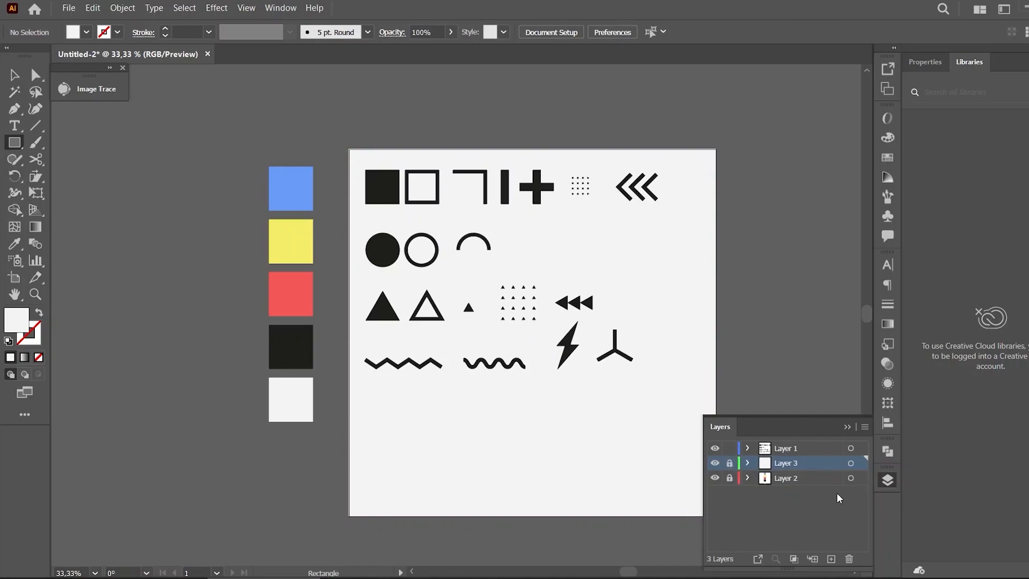
pyautogui.click(849, 427)
pyautogui.press('v')
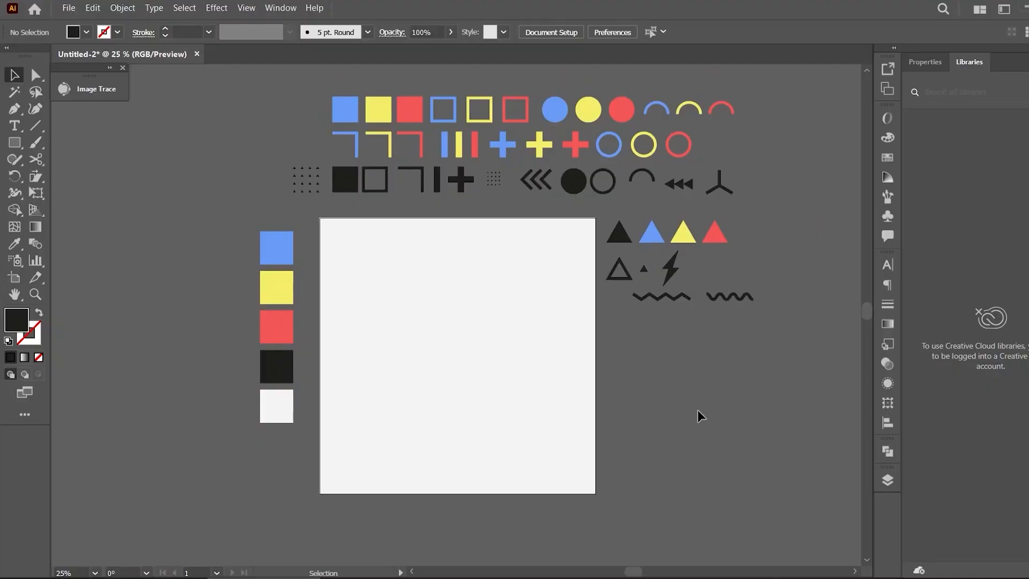
# Move the triangle group further right, away from the artboard
pyautogui.click(628, 232)
pyautogui.moveTo(628, 232); pyautogui.dragTo(663, 230)
pyautogui.click(700, 397)
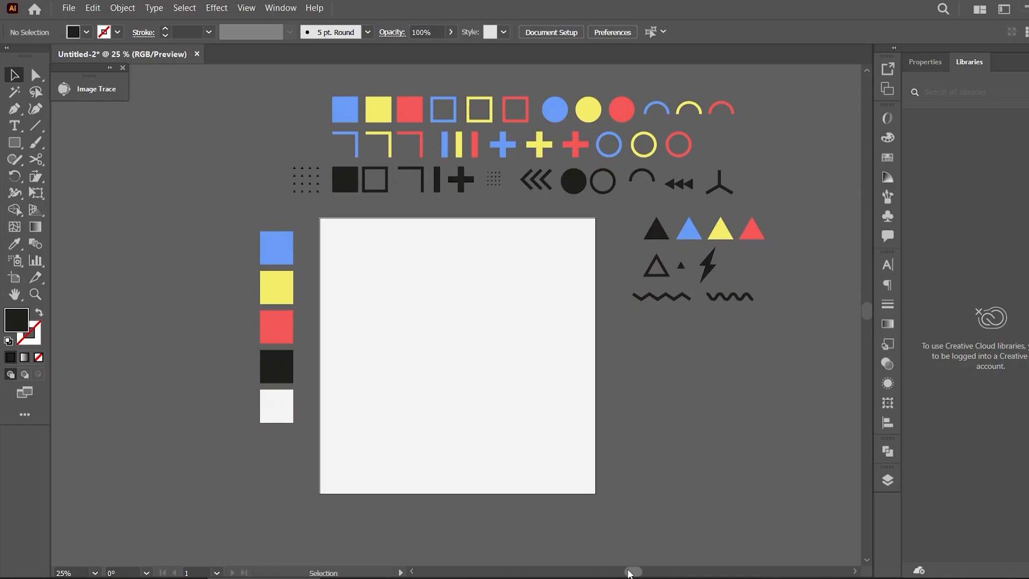
# Drag the black outlined square onto the artboard's top-left corner
pyautogui.hscroll(-3, 635, 574)
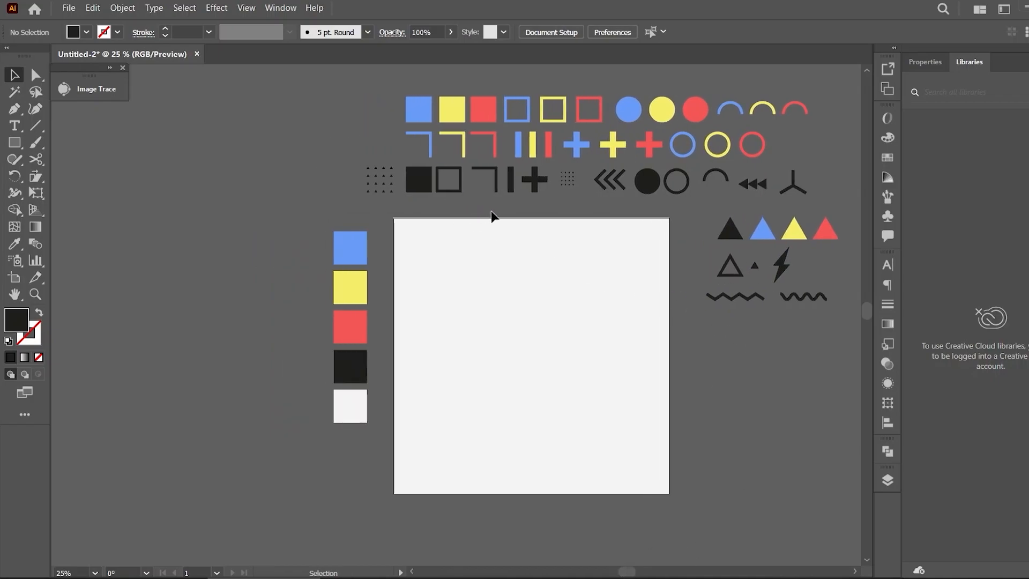
pyautogui.moveTo(459, 182); pyautogui.dragTo(404, 261)
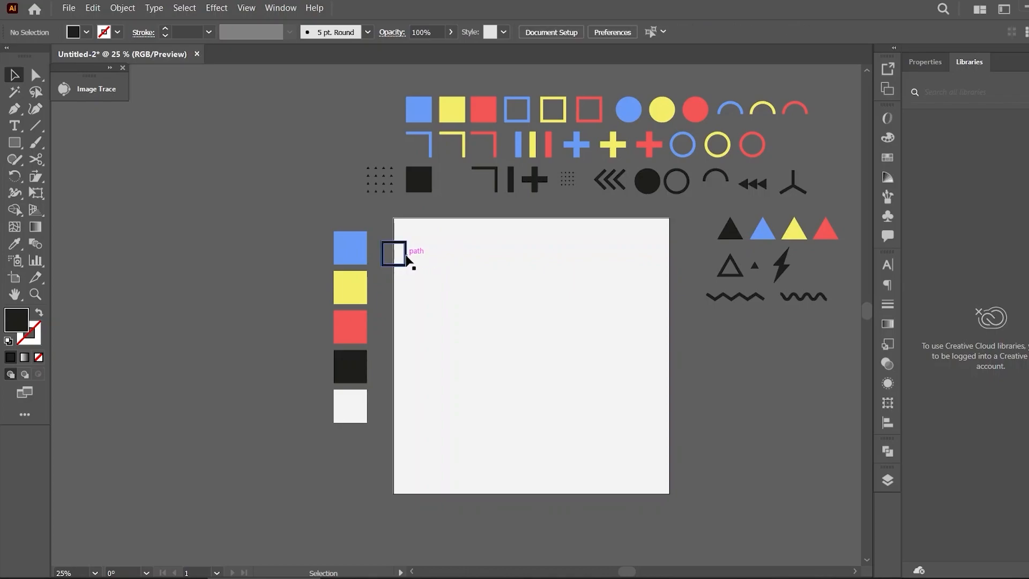
pyautogui.click(407, 258)
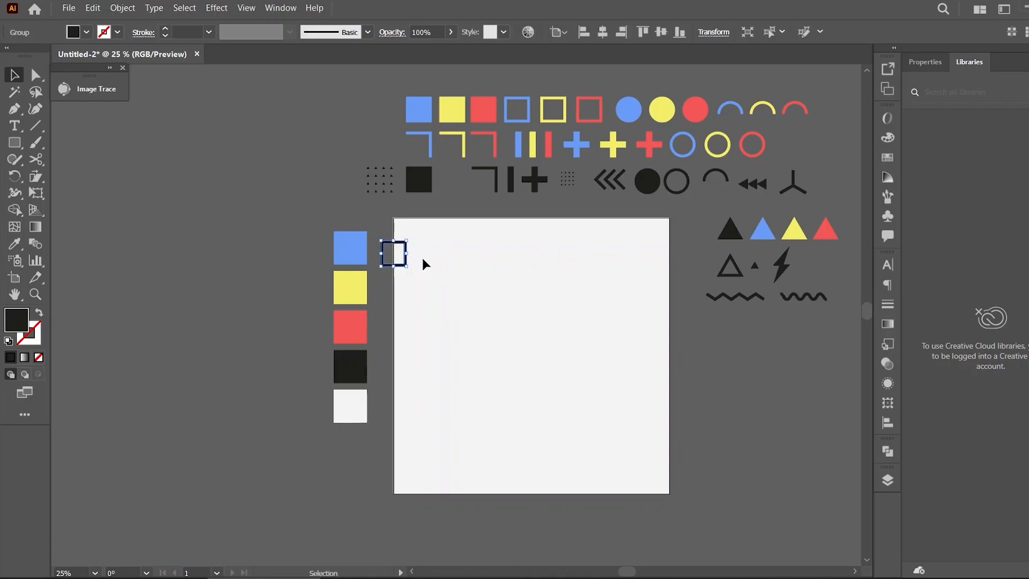
# Apply a Transform effect to the outlined square with a 1000 px horizontal move and 1 copy
pyautogui.click(216, 7)
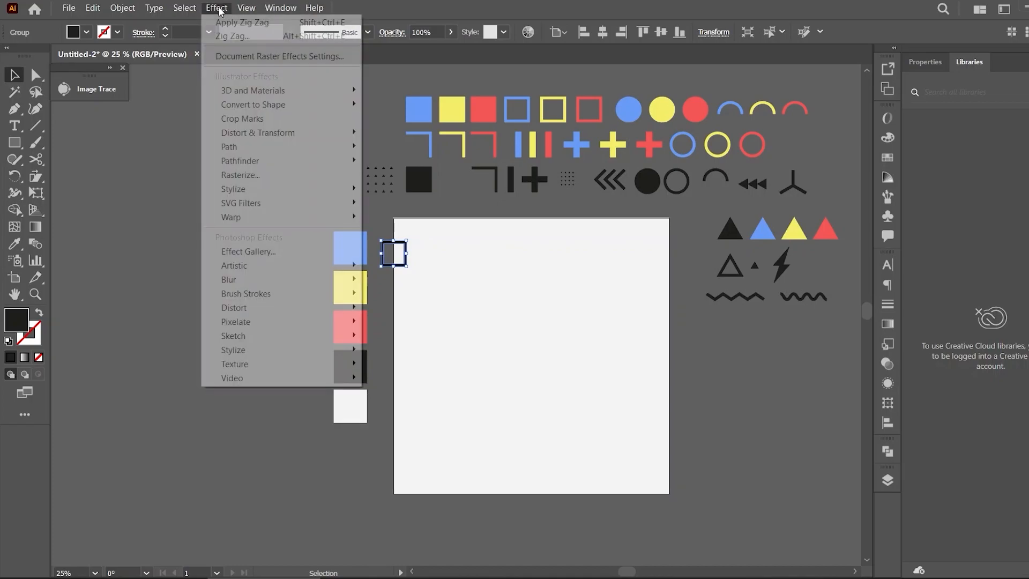
pyautogui.moveTo(305, 131)
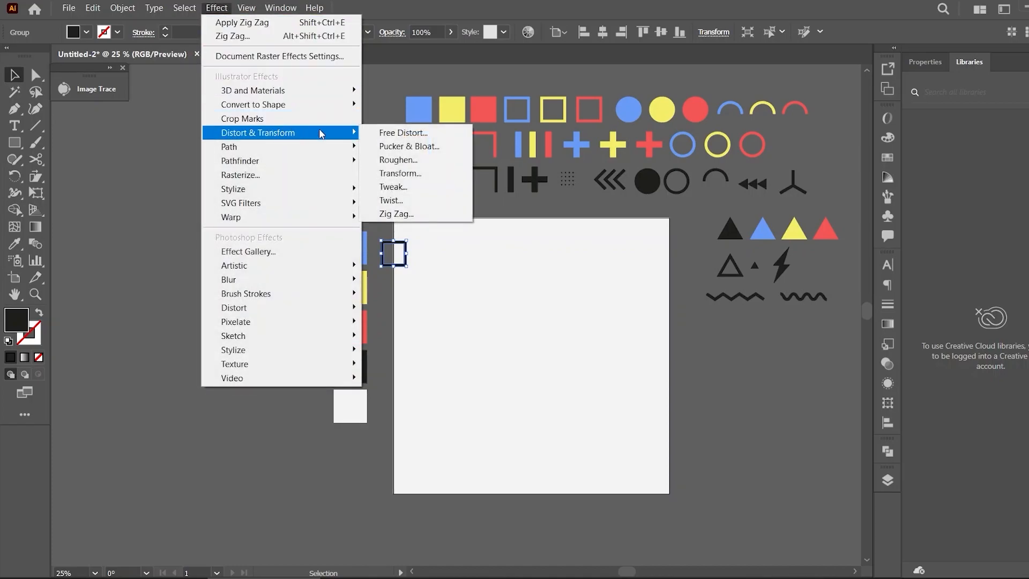
pyautogui.click(407, 172)
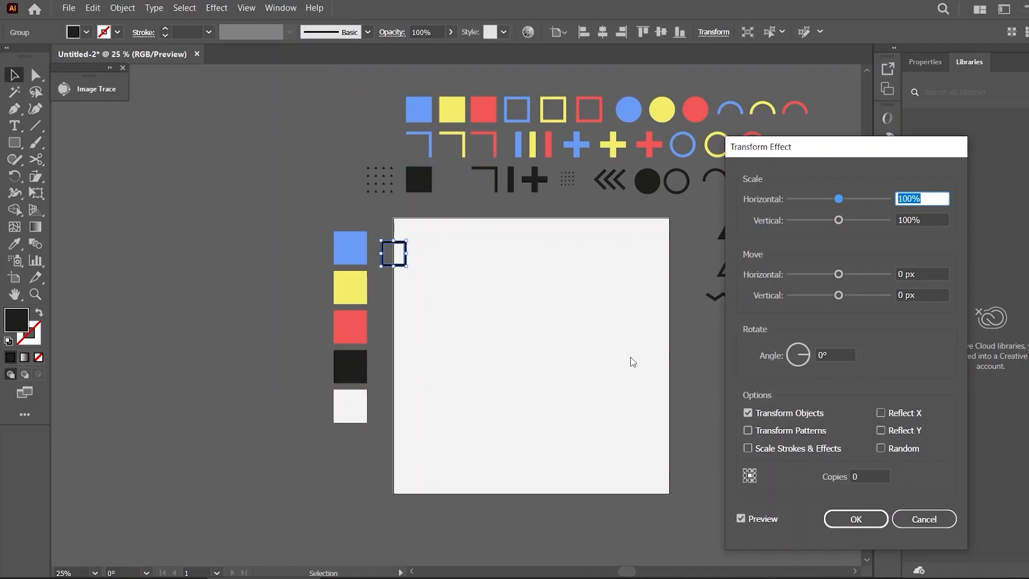
pyautogui.click(941, 272)
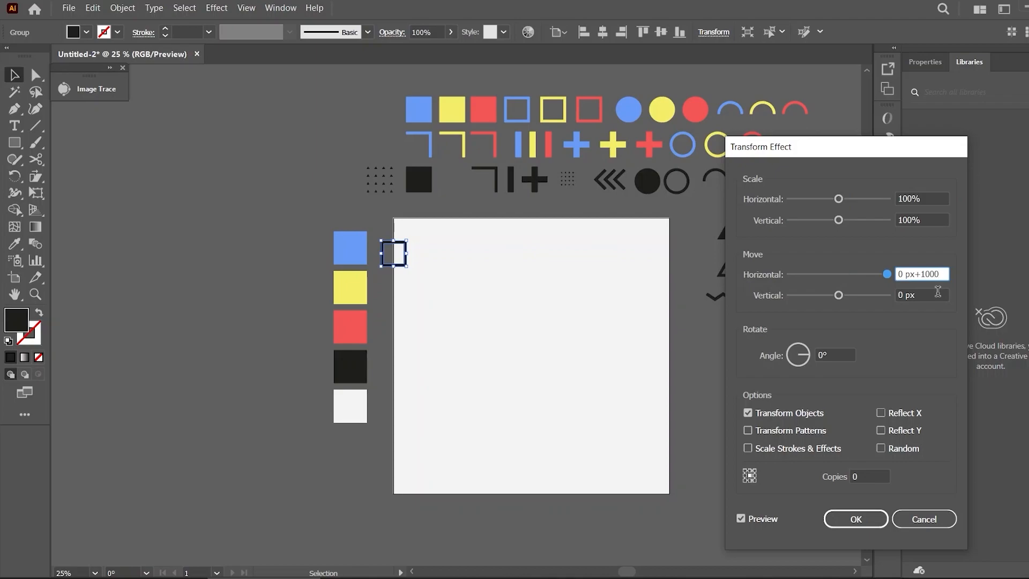
pyautogui.click(863, 475)
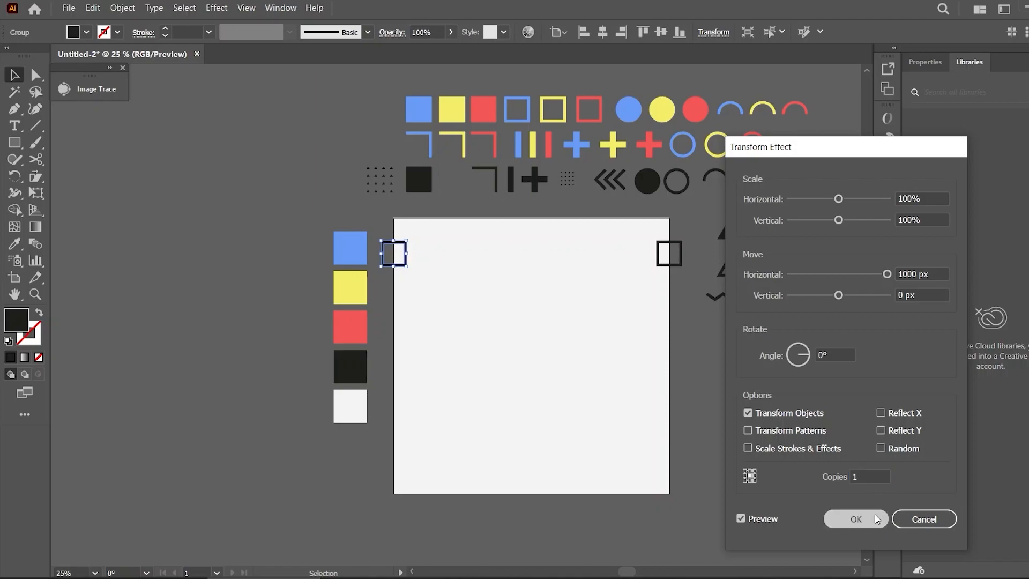
pyautogui.click(856, 519)
pyautogui.click(726, 385)
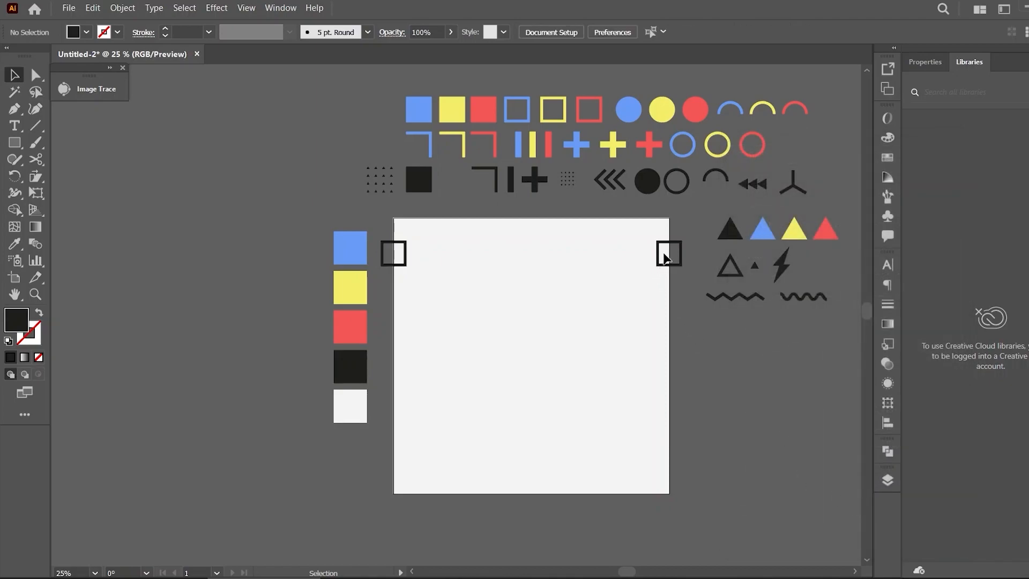
# Expand the appearance of the transformed square into real objects
pyautogui.click(664, 259)
pyautogui.click(134, 10)
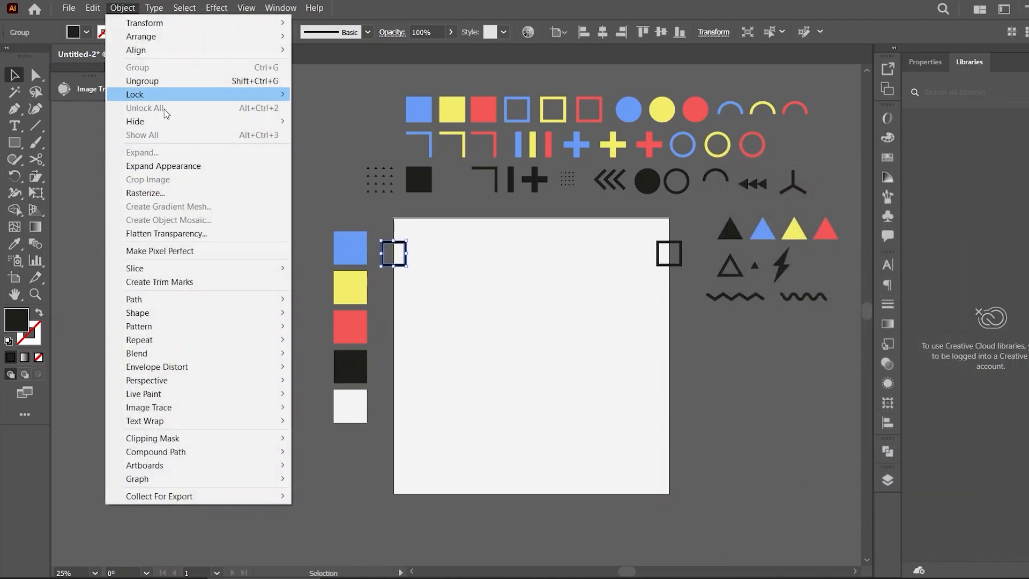
pyautogui.click(148, 162)
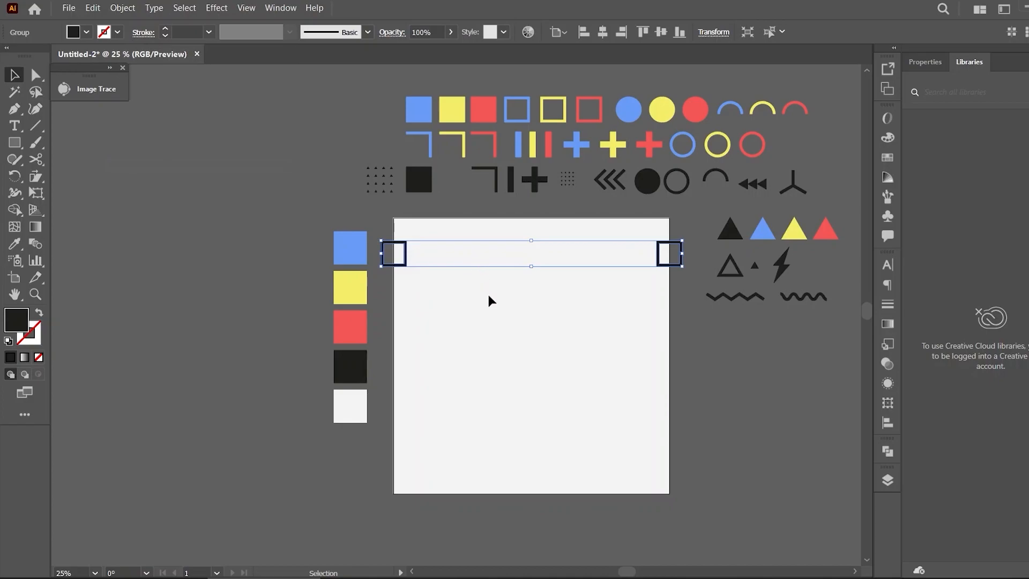
pyautogui.click(506, 338)
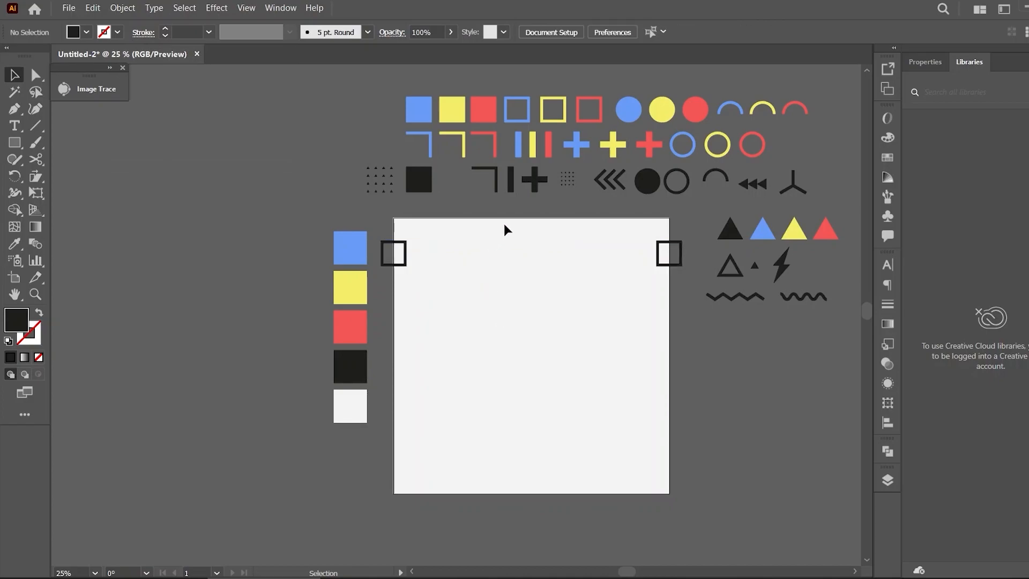
# Drag the red arc onto the artboard near its upper-left area
pyautogui.moveTo(665, 114); pyautogui.dragTo(433, 303)
pyautogui.hotkey('ctrl', 'z')
pyautogui.click(800, 130)
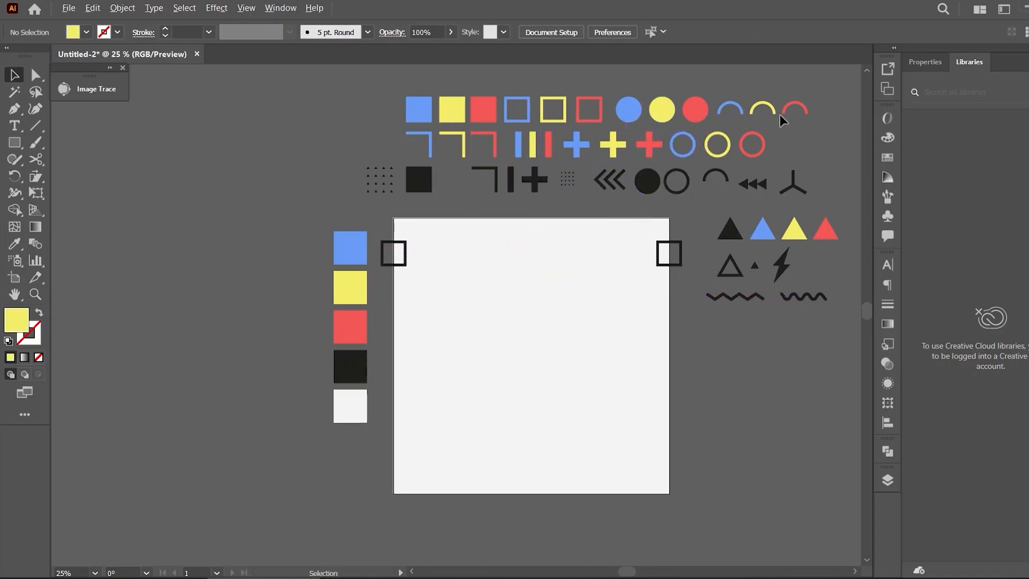
pyautogui.moveTo(797, 111); pyautogui.dragTo(431, 289)
pyautogui.click(466, 280)
pyautogui.click(520, 268)
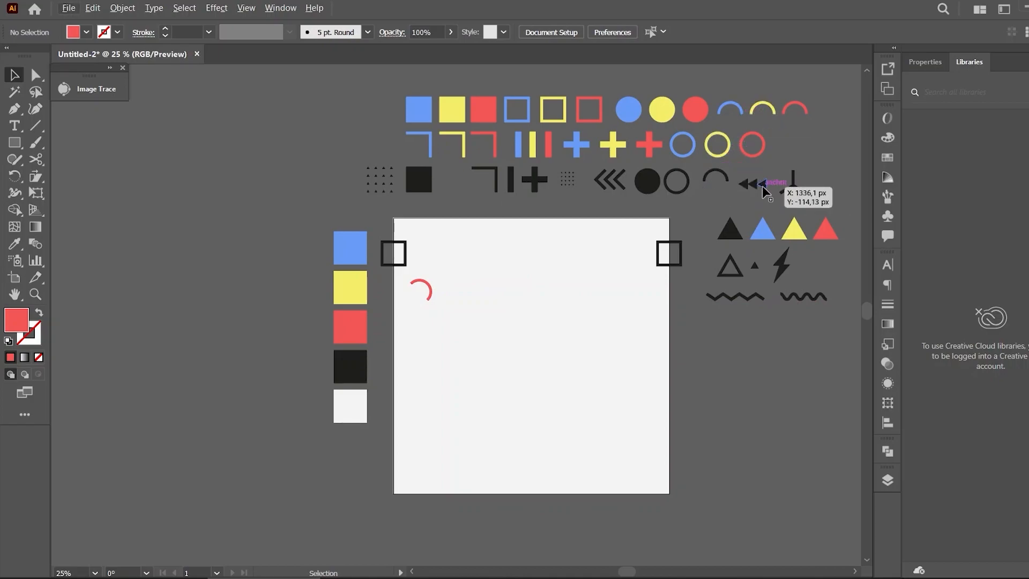
# Drag the black triple-arrow shape onto the artboard's left edge beside the red swatch
pyautogui.moveTo(757, 191); pyautogui.dragTo(393, 319)
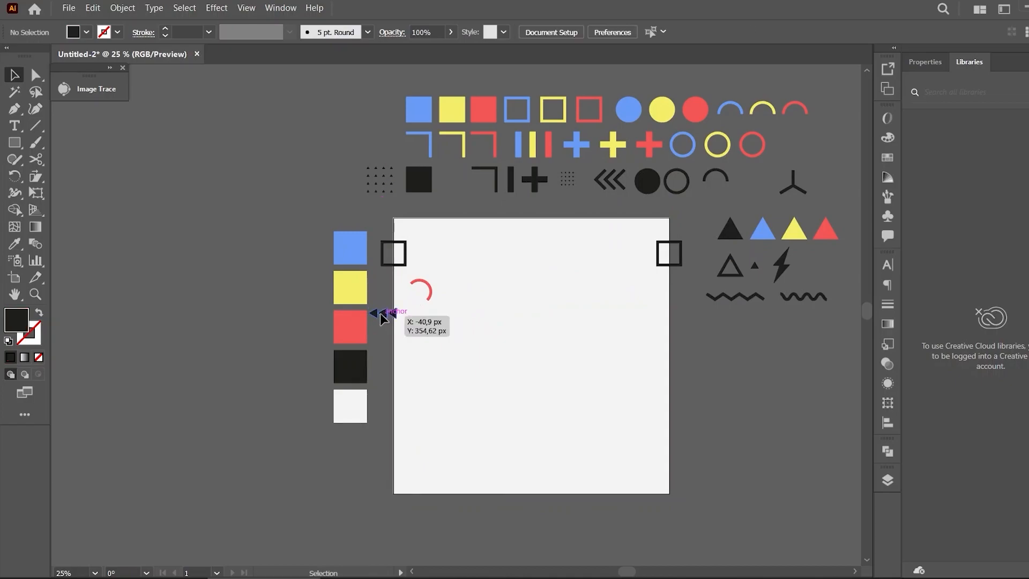
pyautogui.moveTo(384, 321); pyautogui.dragTo(382, 318)
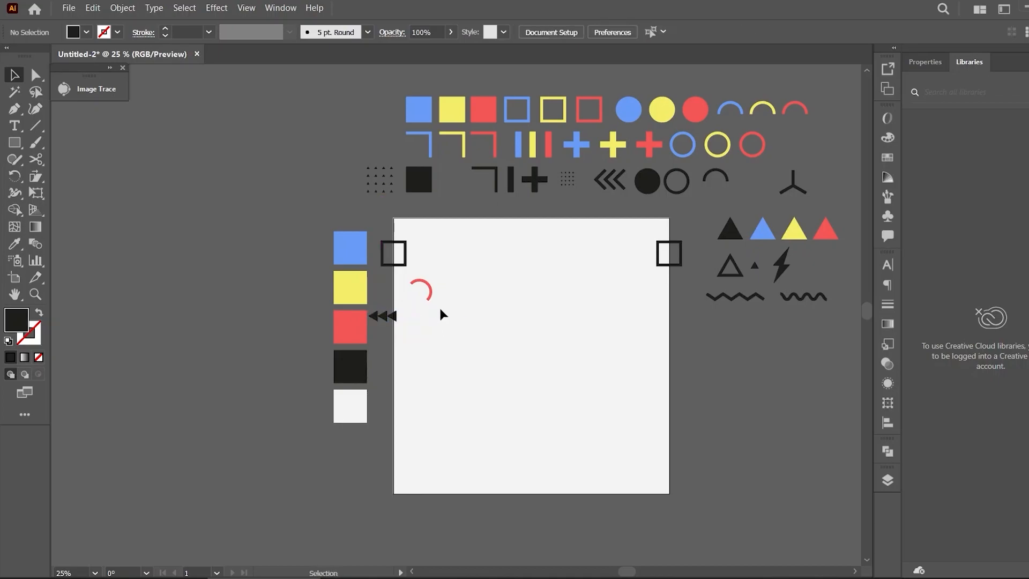
pyautogui.click(384, 316)
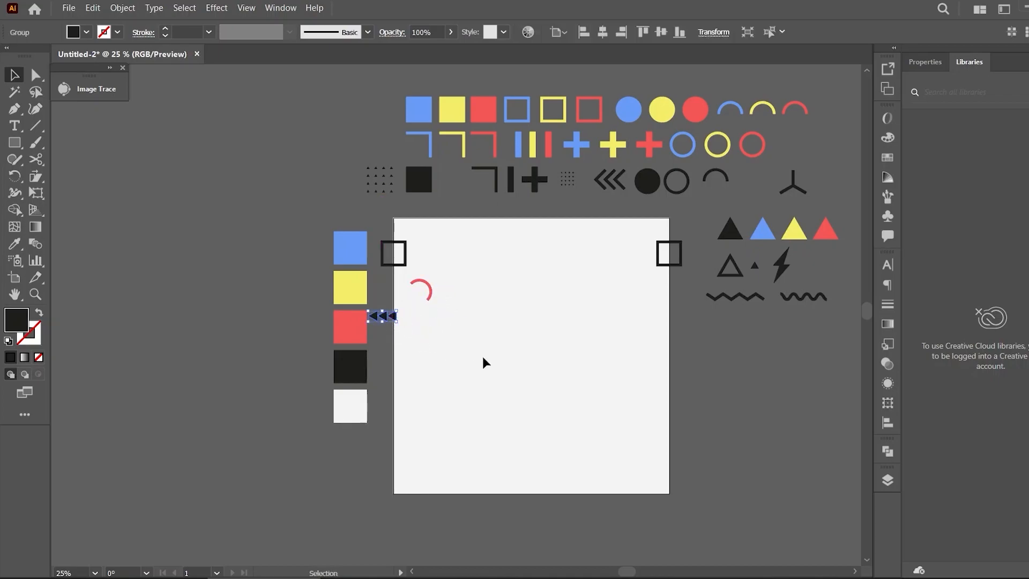
# Apply a Transform effect to the black triple-arrow shape with a 1000 px horizontal move and 1 copy
pyautogui.click(216, 8)
pyautogui.moveTo(266, 133)
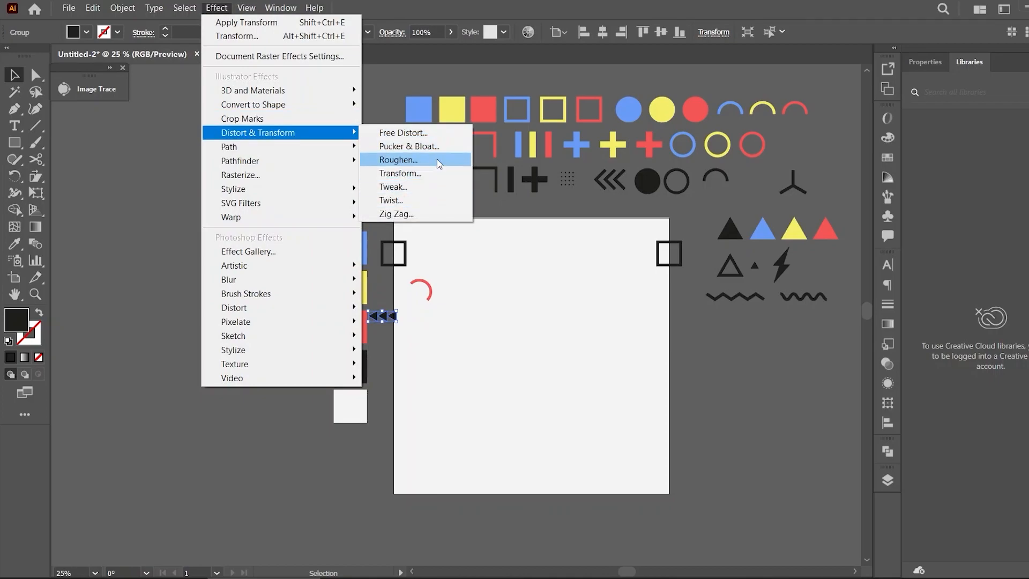
pyautogui.click(438, 173)
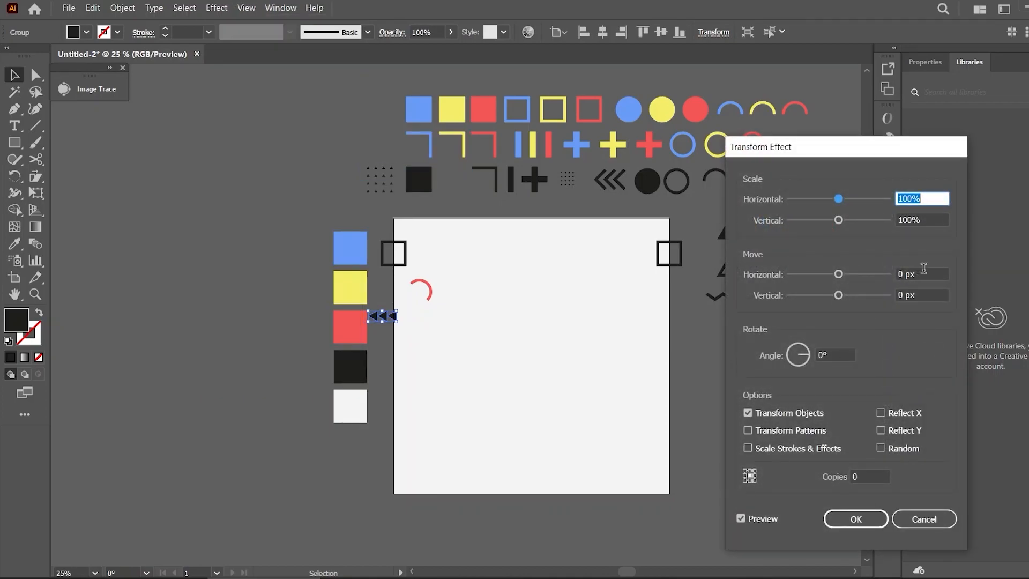
pyautogui.click(925, 269)
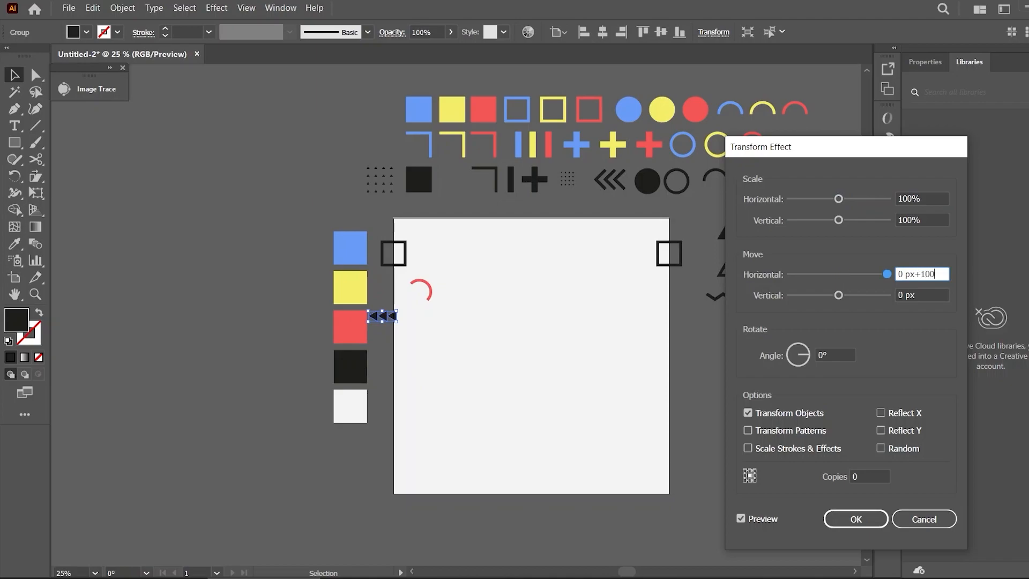
pyautogui.click(852, 477)
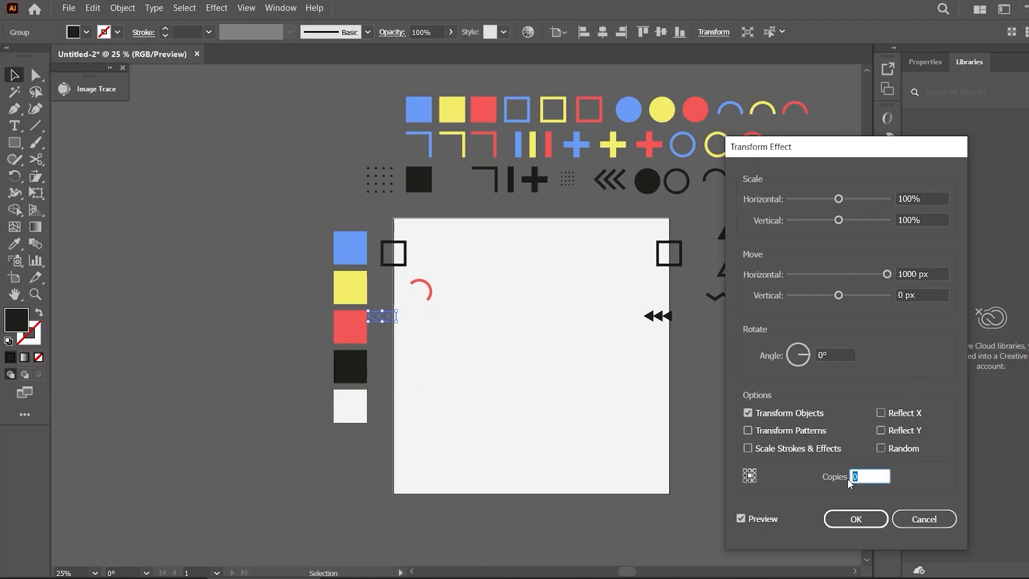
pyautogui.write('1')
pyautogui.click(863, 521)
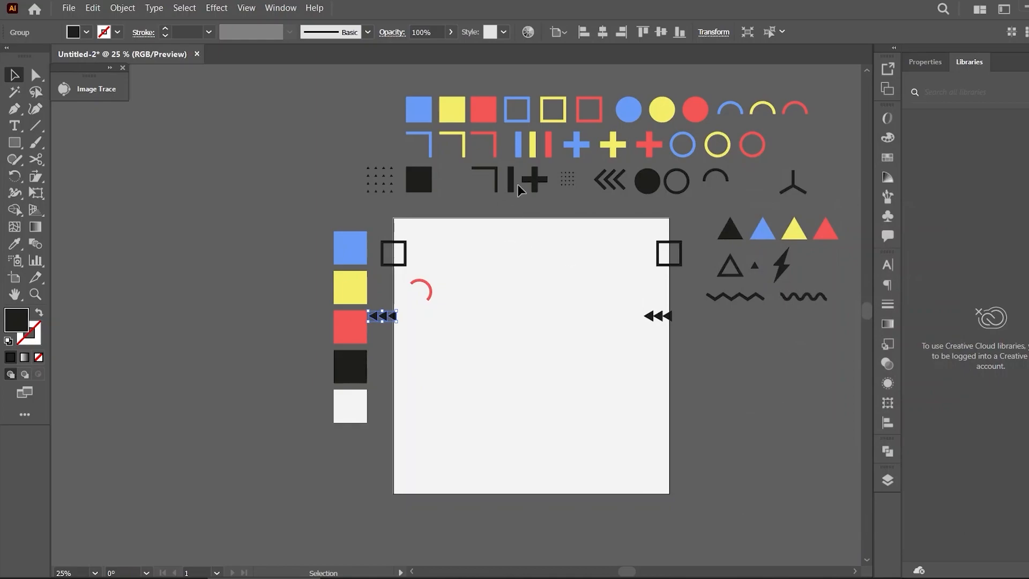
# Expand the appearance of the transformed triple-arrow shape into real objects
pyautogui.click(122, 7)
pyautogui.click(171, 165)
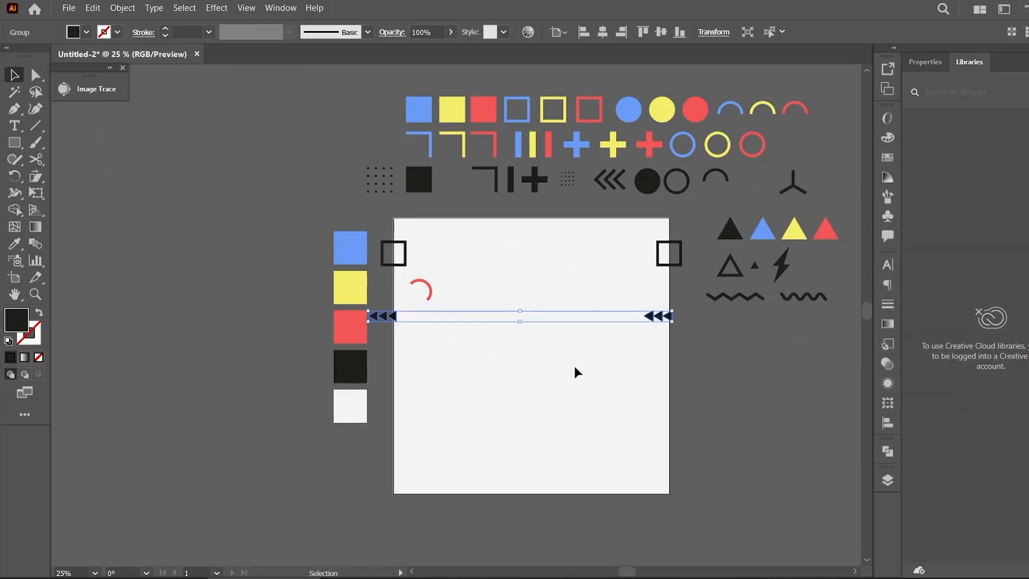
pyautogui.click(578, 372)
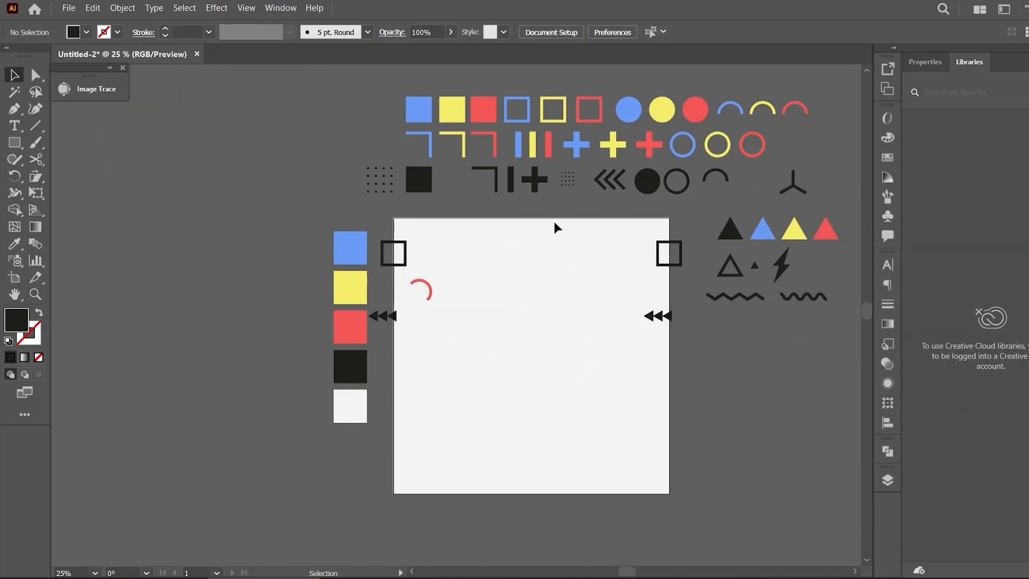
pyautogui.moveTo(389, 178); pyautogui.dragTo(479, 253)
pyautogui.hotkey('ctrl', 'z')
pyautogui.click(528, 337)
pyautogui.moveTo(658, 142); pyautogui.dragTo(467, 242)
pyautogui.hotkey('ctrl', 'z')
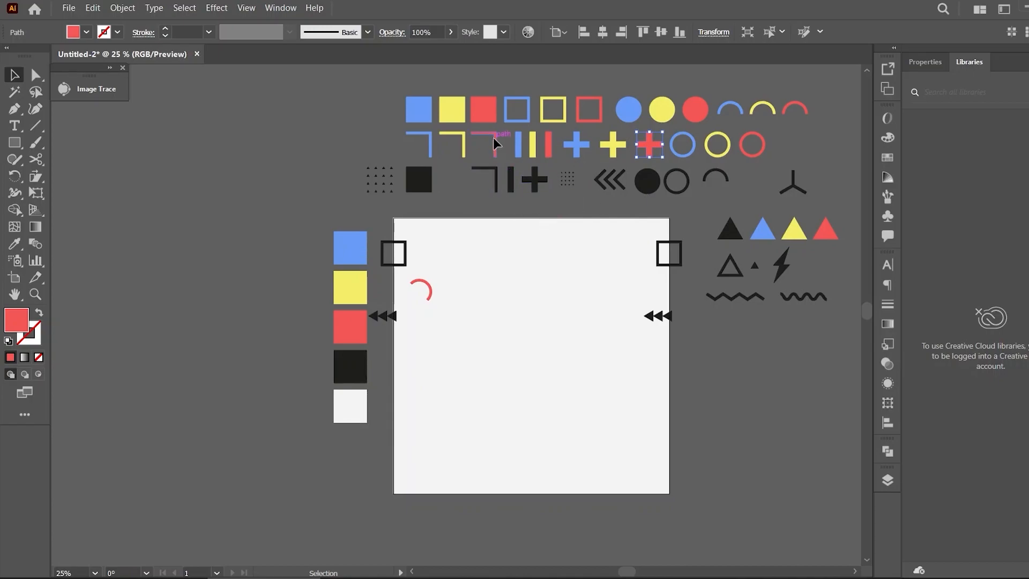
# Place the yellow cross on the artboard's top edge near its left corner
pyautogui.click(575, 216)
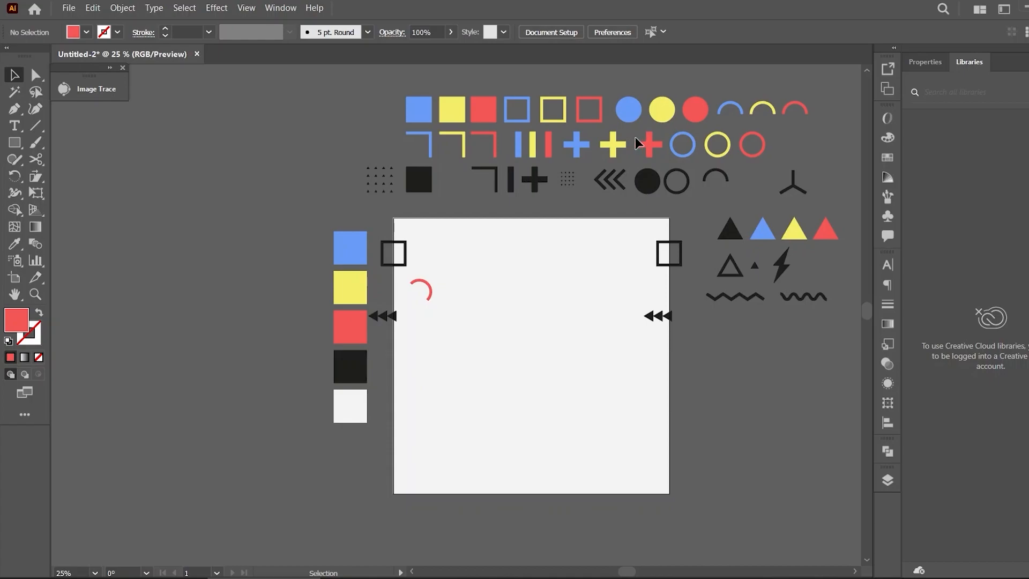
pyautogui.moveTo(612, 146); pyautogui.dragTo(424, 221)
pyautogui.click(483, 255)
pyautogui.click(481, 256)
pyautogui.click(421, 220)
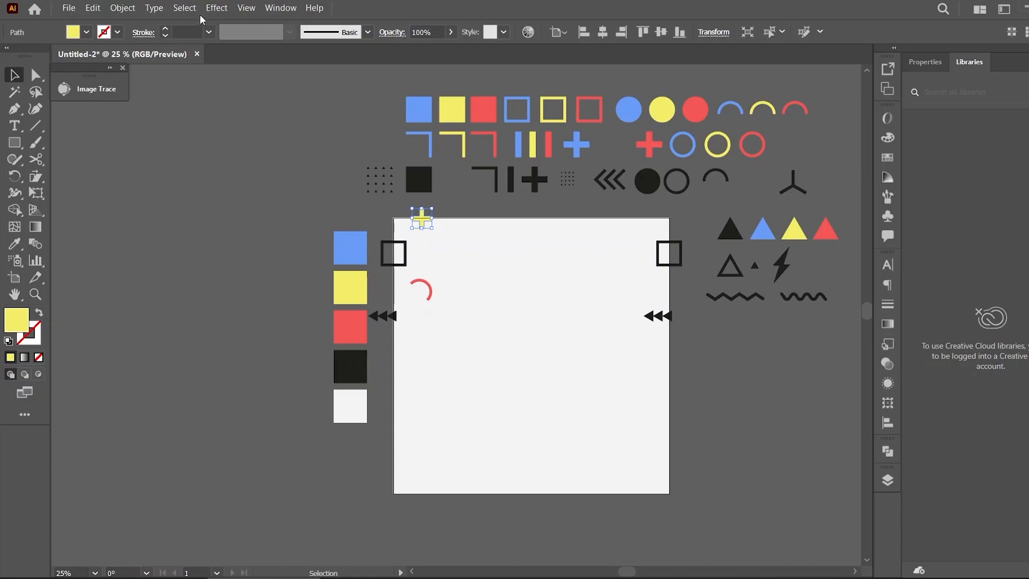
# Apply a Transform effect to the yellow cross with a 1000 px vertical move and 1 copy
pyautogui.click(217, 8)
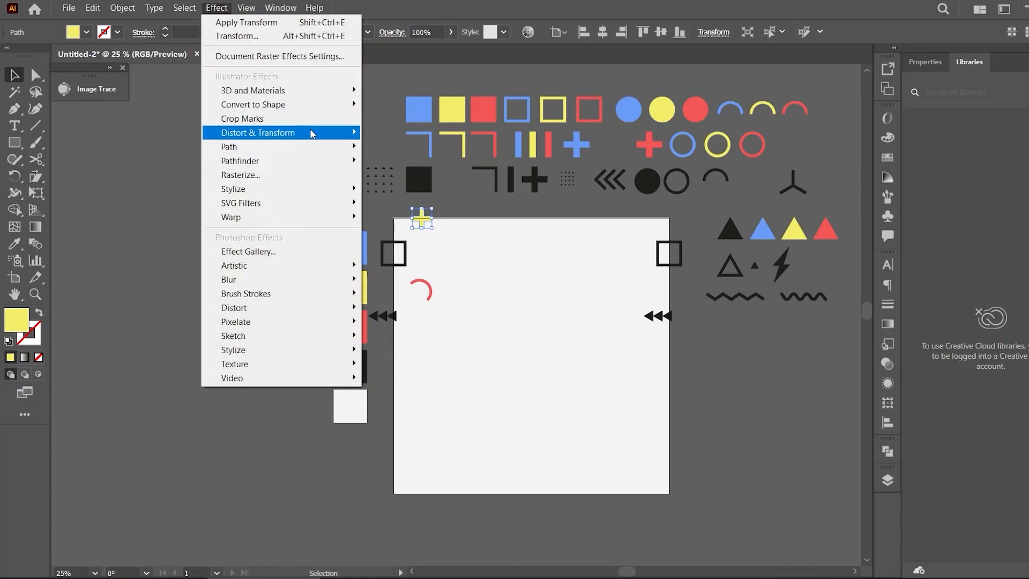
pyautogui.moveTo(312, 133)
pyautogui.click(418, 175)
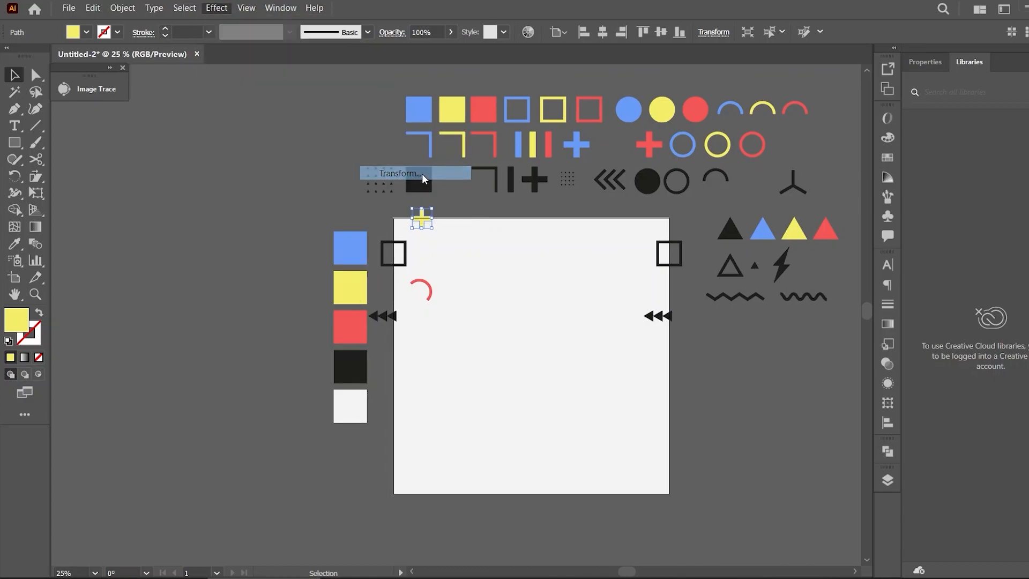
pyautogui.click(923, 295)
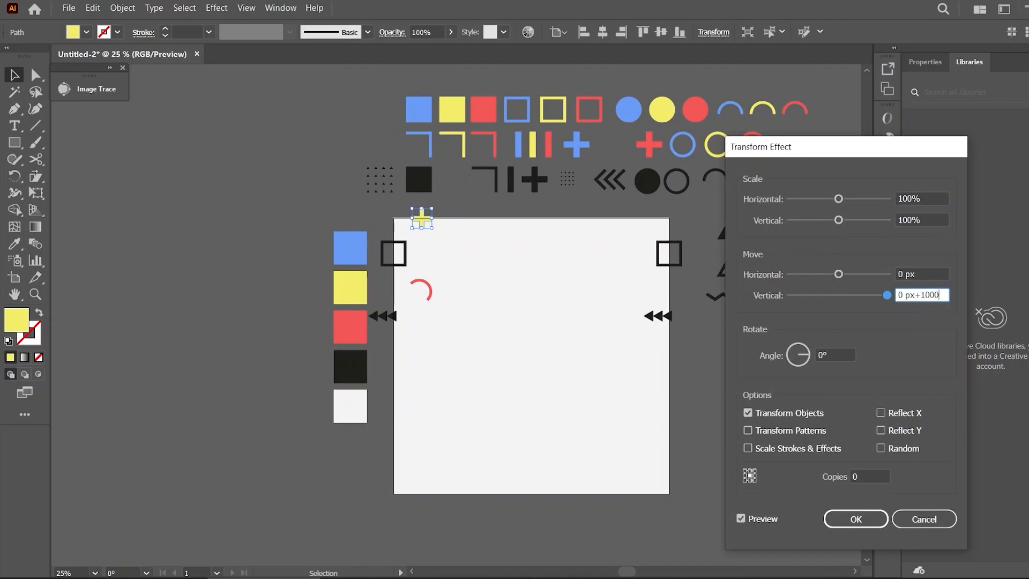
pyautogui.click(873, 473)
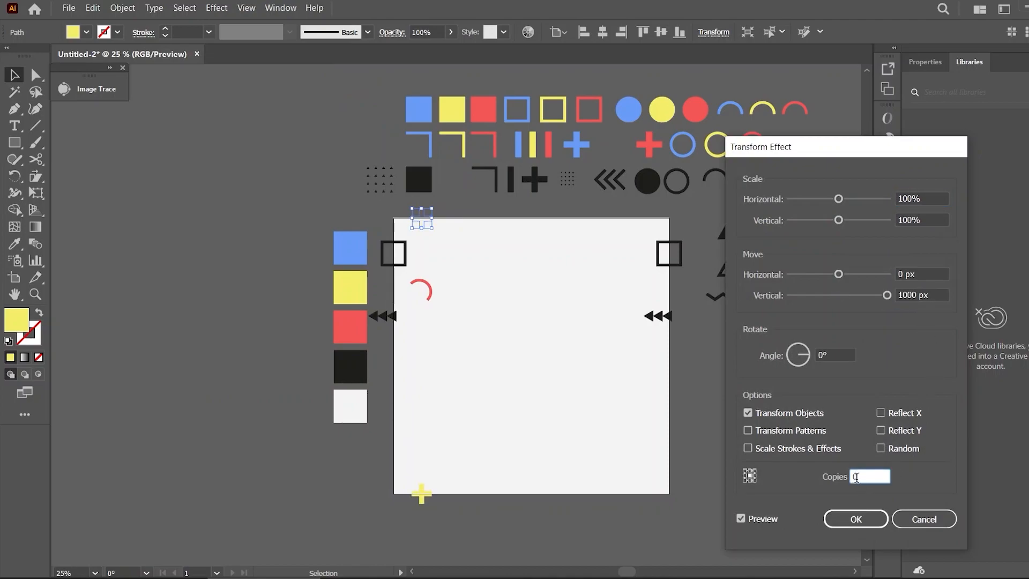
pyautogui.click(855, 518)
pyautogui.click(516, 392)
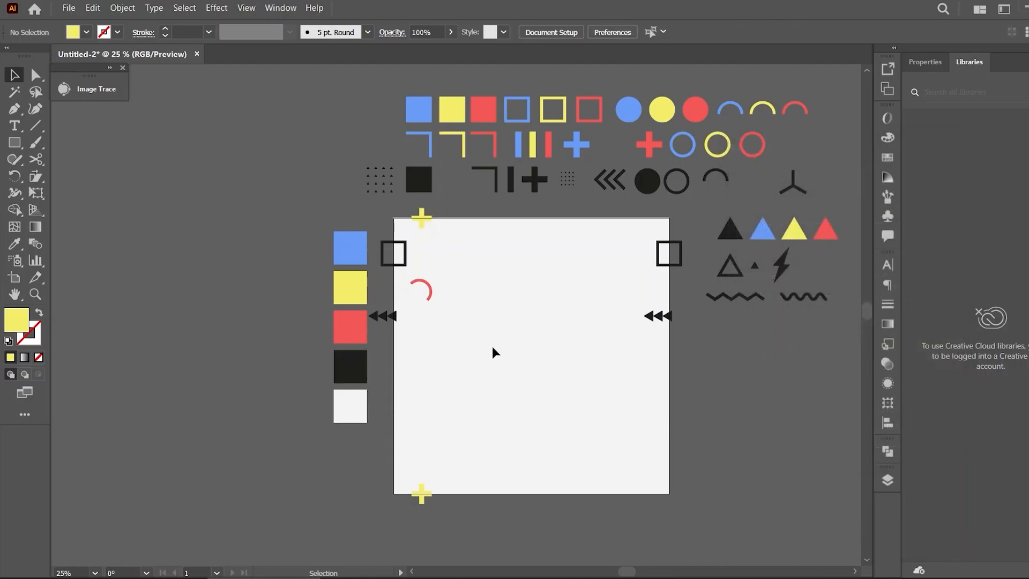
# Place the small triangle in the artboard's upper-left area and colour it blue with the eyedropper
pyautogui.moveTo(763, 232); pyautogui.dragTo(449, 257)
pyautogui.press('Delete')
pyautogui.moveTo(755, 265); pyautogui.dragTo(441, 253)
pyautogui.press('i')
pyautogui.click(337, 263)
pyautogui.press('v')
pyautogui.click(499, 263)
# Place the black corner bracket and a blue bar in the artboard's upper-left area
pyautogui.moveTo(495, 177); pyautogui.dragTo(473, 232)
pyautogui.click(478, 238)
pyautogui.moveTo(519, 148); pyautogui.dragTo(462, 295)
pyautogui.click(467, 300)
# Place the red triangle on the artboard's left edge below the triple arrows
pyautogui.moveTo(662, 144); pyautogui.dragTo(404, 356)
pyautogui.click(549, 376)
pyautogui.click(404, 356)
pyautogui.press('Delete')
pyautogui.moveTo(620, 176); pyautogui.dragTo(423, 347)
pyautogui.press('Delete')
pyautogui.moveTo(828, 233); pyautogui.dragTo(402, 352)
# Apply a Transform effect to the red triangle with a 1000 px horizontal move and 1 copy
pyautogui.click(217, 8)
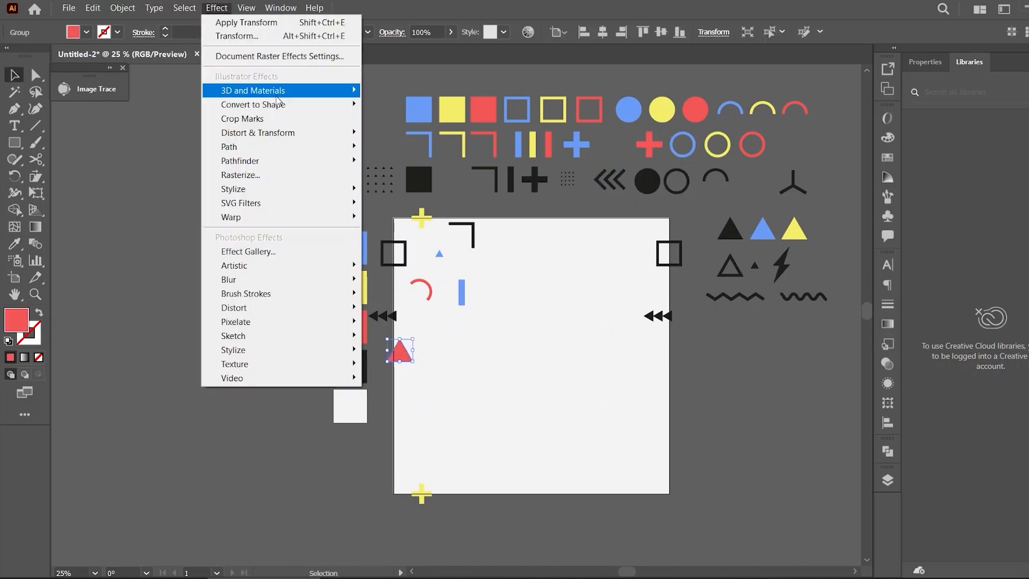
pyautogui.moveTo(262, 131)
pyautogui.click(394, 173)
pyautogui.doubleClick(927, 273)
pyautogui.write('1000')
pyautogui.doubleClick(861, 477)
pyautogui.write('1')
pyautogui.click(856, 519)
pyautogui.click(539, 391)
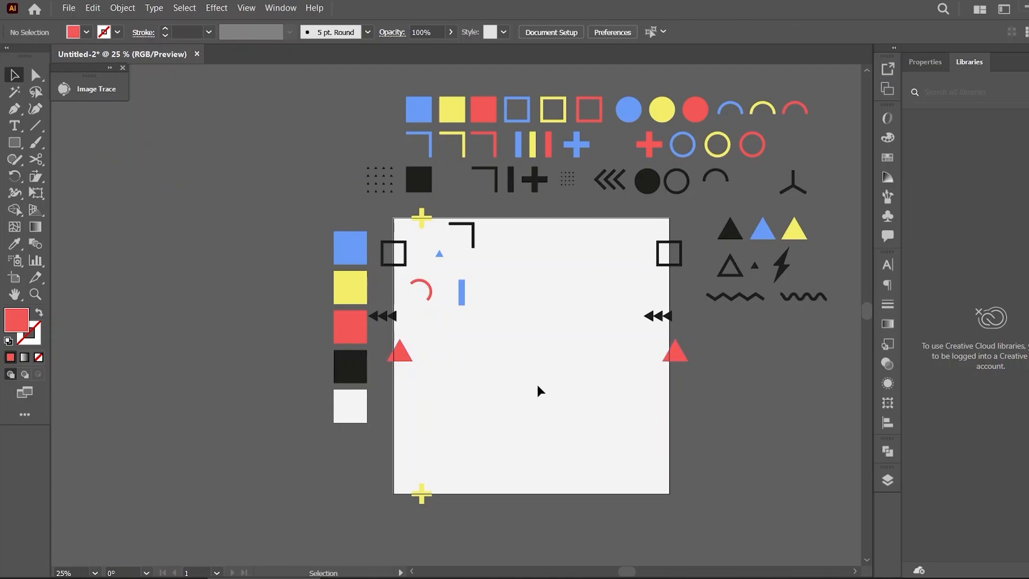
# Place the black chevrons and the black zigzag line in the artboard's upper-middle area
pyautogui.click(614, 183)
pyautogui.click(536, 329)
pyautogui.moveTo(615, 187); pyautogui.dragTo(503, 276)
pyautogui.moveTo(735, 296); pyautogui.dragTo(452, 337)
# Place the yellow outline square and the dotted grid near the artboard's centre
pyautogui.moveTo(645, 146); pyautogui.dragTo(499, 306)
pyautogui.hotkey('ctrl', 'z')
pyautogui.moveTo(526, 114); pyautogui.dragTo(514, 314)
pyautogui.hotkey('ctrl', 'z')
pyautogui.moveTo(564, 113); pyautogui.dragTo(511, 313)
pyautogui.click(543, 362)
pyautogui.moveTo(391, 176); pyautogui.dragTo(494, 352)
pyautogui.click(542, 351)
# Place a small triangle below the red arc and colour it yellow with the eyedropper
pyautogui.hotkey('ctrl', '=')
pyautogui.moveTo(756, 267); pyautogui.dragTo(440, 307)
pyautogui.click(416, 324)
pyautogui.hotkey('ctrl', '=')
pyautogui.press('i')
pyautogui.click(277, 235)
pyautogui.hotkey('ctrl', '-')
pyautogui.hotkey('ctrl', '-')
# Place the yellow arc and a black corner bracket in the artboard's lower-left area
pyautogui.moveTo(804, 107); pyautogui.dragTo(477, 389)
pyautogui.click(586, 401)
pyautogui.moveTo(528, 178); pyautogui.dragTo(439, 418)
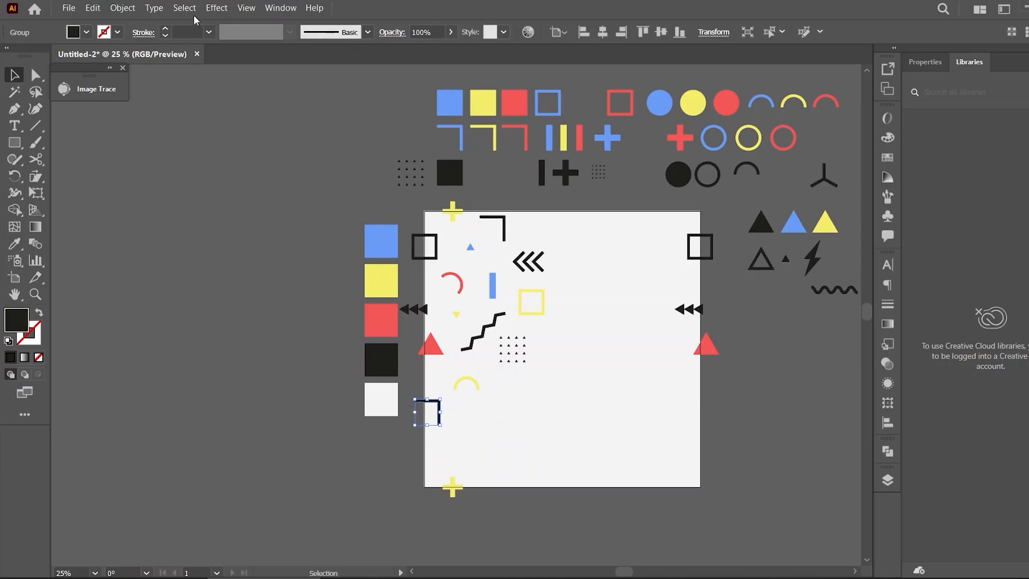
# Apply a Transform effect to the black corner bracket with a 2000 px horizontal move and 1 copy
pyautogui.click(216, 8)
pyautogui.click(401, 176)
pyautogui.click(925, 274)
pyautogui.write('+2000')
pyautogui.click(866, 476)
pyautogui.write('1')
pyautogui.click(856, 518)
pyautogui.click(600, 343)
# Place a red bar and the black square as a diamond in the artboard's lower-middle area
pyautogui.moveTo(579, 137); pyautogui.dragTo(474, 412)
pyautogui.moveTo(480, 397); pyautogui.dragTo(490, 418)
pyautogui.click(553, 391)
pyautogui.moveTo(452, 174); pyautogui.dragTo(561, 397)
pyautogui.moveTo(536, 397); pyautogui.dragTo(527, 396)
# Place a circle on the artboard's top edge and colour it red with the eyedropper
pyautogui.click(592, 262)
pyautogui.moveTo(663, 104); pyautogui.dragTo(545, 217)
pyautogui.press('i')
pyautogui.click(375, 355)
pyautogui.click(377, 325)
pyautogui.press('v')
# Apply a Transform effect to the red circle with a 2000 px vertical move and 1 copy
pyautogui.click(217, 8)
pyautogui.click(460, 172)
pyautogui.click(925, 294)
pyautogui.write('+2000')
pyautogui.click(883, 473)
pyautogui.write('1')
pyautogui.click(856, 519)
pyautogui.click(559, 334)
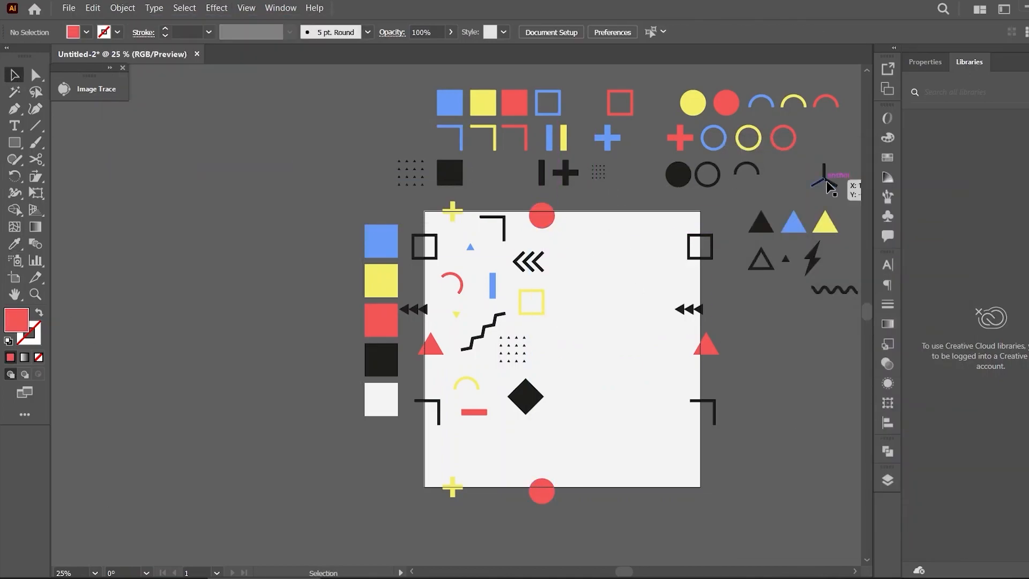
# Place the three-pronged shape near the artboard's bottom-left and colour it blue
pyautogui.moveTo(824, 180); pyautogui.dragTo(484, 454)
pyautogui.press('i')
pyautogui.click(390, 235)
pyautogui.press('v')
pyautogui.click(492, 465)
# Place the wavy line in the artboard's upper-middle area and colour it blue
pyautogui.moveTo(837, 290)
pyautogui.mouseDown()
pyautogui.moveTo(610, 245)
pyautogui.moveTo(623, 225)
pyautogui.mouseUp()
pyautogui.moveTo(592, 239); pyautogui.dragTo(579, 234)
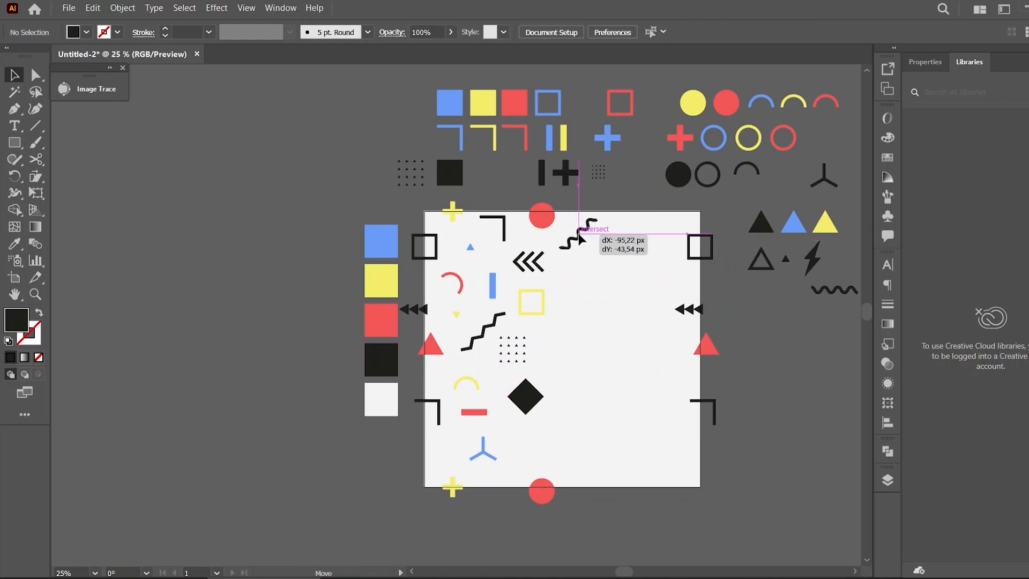
pyautogui.press('i')
pyautogui.click(381, 242)
pyautogui.click(12, 74)
# Place the lightning bolt near the artboard's lower-right and colour it yellow
pyautogui.moveTo(813, 259)
pyautogui.mouseDown()
pyautogui.moveTo(567, 278)
pyautogui.moveTo(668, 455)
pyautogui.mouseUp()
pyautogui.press('i')
pyautogui.click(381, 281)
pyautogui.click(14, 75)
# Place the blue outline circle in the lower-right area and the black outline triangle on the artboard's bottom edge
pyautogui.click(177, 139)
pyautogui.click(776, 147)
pyautogui.click(742, 147)
pyautogui.moveTo(718, 148); pyautogui.dragTo(635, 451)
pyautogui.click(746, 392)
pyautogui.moveTo(769, 260); pyautogui.dragTo(651, 488)
# Apply a Transform effect to the outline triangle with a -2000 px vertical move and 1 copy
pyautogui.click(216, 8)
pyautogui.click(237, 36)
pyautogui.click(921, 294)
pyautogui.write('-2000')
pyautogui.click(863, 476)
pyautogui.write('1')
pyautogui.click(849, 512)
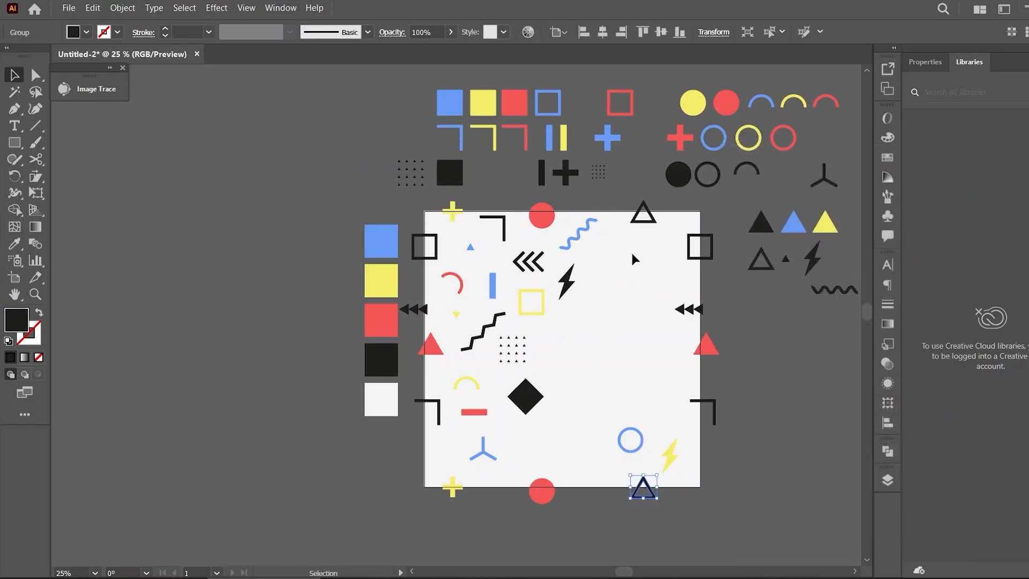
# Copy the black zigzag line to the artboard's lower-right area and colour it red
pyautogui.click(175, 207)
pyautogui.moveTo(485, 328); pyautogui.dragTo(671, 389)
pyautogui.press('i')
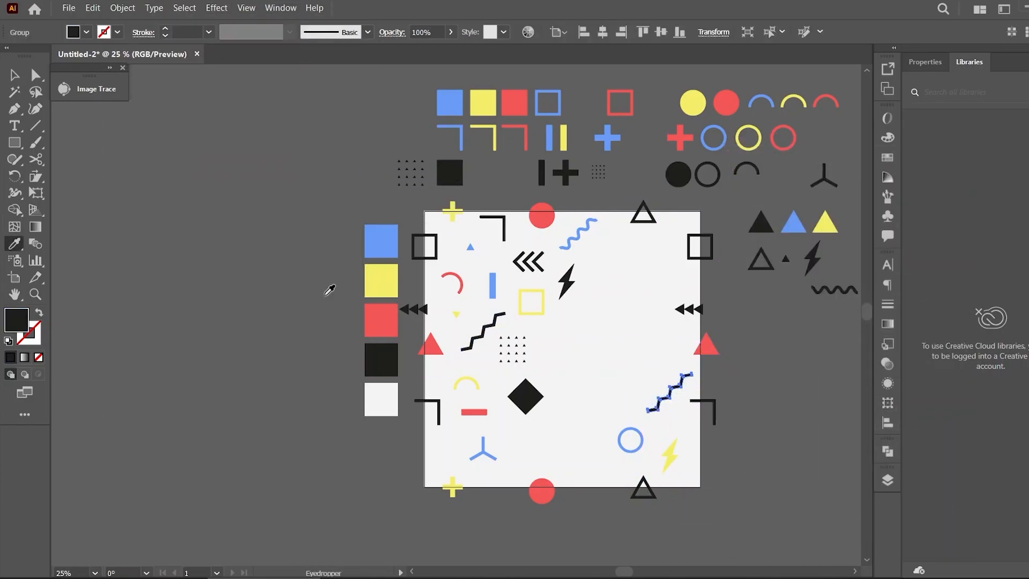
pyautogui.click(381, 320)
pyautogui.click(14, 75)
pyautogui.click(604, 407)
# Place the yellow triangle and a copy of the dotted grid in the artboard's lower-middle area
pyautogui.moveTo(624, 572); pyautogui.dragTo(630, 572)
pyautogui.moveTo(753, 225); pyautogui.dragTo(484, 444)
pyautogui.moveTo(466, 454); pyautogui.dragTo(517, 420)
pyautogui.click(692, 333)
pyautogui.moveTo(349, 170); pyautogui.dragTo(513, 484)
pyautogui.click(664, 455)
pyautogui.moveTo(569, 441); pyautogui.dragTo(573, 433)
pyautogui.moveTo(491, 462); pyautogui.dragTo(493, 451)
pyautogui.click(760, 301)
# Place the black arc and a red copy of the chevrons in the artboard's lower-middle area
pyautogui.moveTo(673, 163); pyautogui.dragTo(549, 366)
pyautogui.click(506, 174)
pyautogui.moveTo(467, 252); pyautogui.dragTo(519, 383)
pyautogui.moveTo(526, 377); pyautogui.dragTo(471, 420)
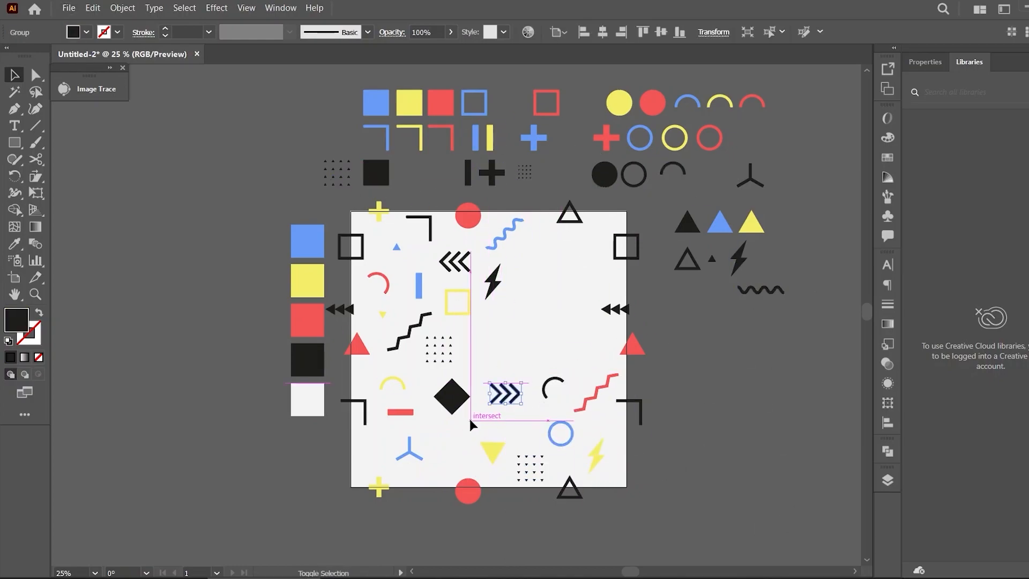
pyautogui.press('i')
pyautogui.click(307, 320)
pyautogui.press('v')
pyautogui.click(528, 410)
pyautogui.moveTo(520, 395); pyautogui.dragTo(520, 412)
pyautogui.click(791, 437)
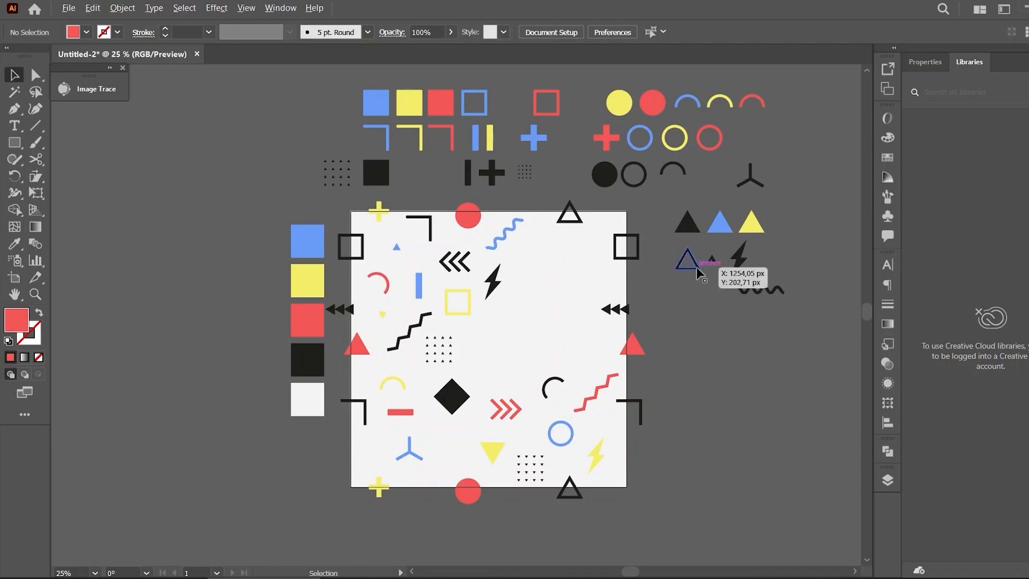
pyautogui.click(490, 139)
pyautogui.moveTo(698, 101); pyautogui.dragTo(475, 442)
pyautogui.hotkey('ctrl', 'z')
# Place the small black triangle in the artboard's lower middle and a blue outline circle at its lower-left edge
pyautogui.moveTo(711, 259); pyautogui.dragTo(452, 445)
pyautogui.click(692, 408)
pyautogui.moveTo(649, 147); pyautogui.dragTo(353, 470)
# Apply a Transform effect to the blue circle with a +1000 px horizontal move and 1 copy
pyautogui.click(216, 8)
pyautogui.click(241, 39)
pyautogui.click(933, 274)
pyautogui.write('+1000')
pyautogui.click(871, 476)
pyautogui.write('1')
pyautogui.click(856, 520)
# Nudge the lightning bolt, red zigzag and black arc slightly within the artboard's lower half
pyautogui.moveTo(597, 455); pyautogui.dragTo(588, 448)
pyautogui.moveTo(571, 437); pyautogui.dragTo(563, 430)
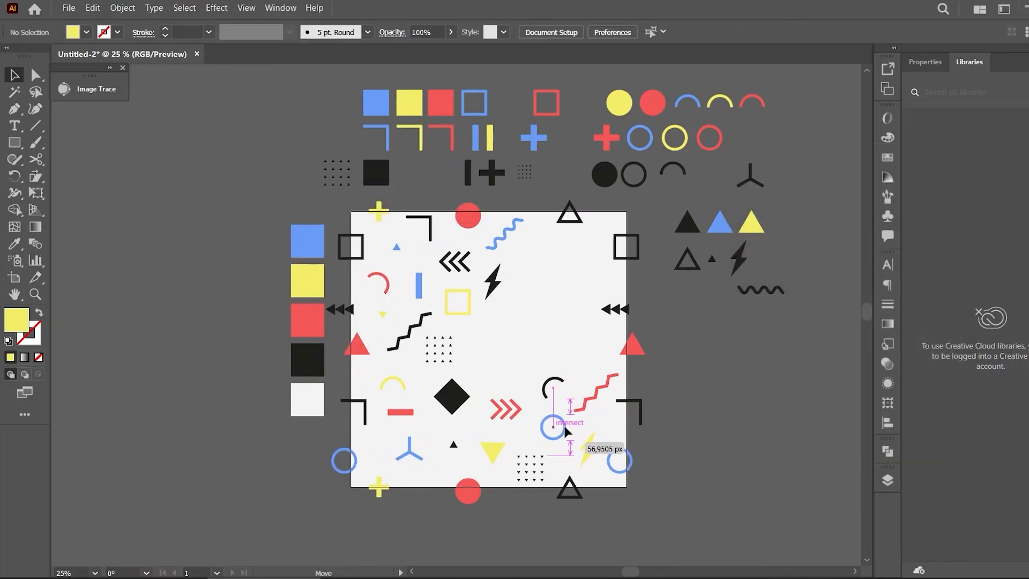
pyautogui.moveTo(596, 394); pyautogui.dragTo(597, 391)
pyautogui.moveTo(545, 384); pyautogui.dragTo(543, 379)
pyautogui.click(454, 443)
pyautogui.click(716, 415)
# Place the yellow bar, red outline circle and blue triangle in the artboard's upper-right area
pyautogui.moveTo(490, 139); pyautogui.dragTo(594, 248)
pyautogui.click(702, 339)
pyautogui.moveTo(718, 145); pyautogui.dragTo(543, 265)
pyautogui.click(726, 380)
pyautogui.moveTo(725, 225); pyautogui.dragTo(585, 290)
pyautogui.click(714, 355)
# Copy the black chevrons into the artboard's centre and colour the copy blue
pyautogui.moveTo(764, 291); pyautogui.dragTo(465, 355)
pyautogui.hotkey('ctrl', 'z')
pyautogui.moveTo(614, 310); pyautogui.dragTo(490, 362)
pyautogui.click(14, 244)
pyautogui.click(307, 241)
pyautogui.press('v')
pyautogui.click(710, 356)
# Place the black three-pronged shape in the centre and a yellow copy of the red plus to its right
pyautogui.click(491, 202)
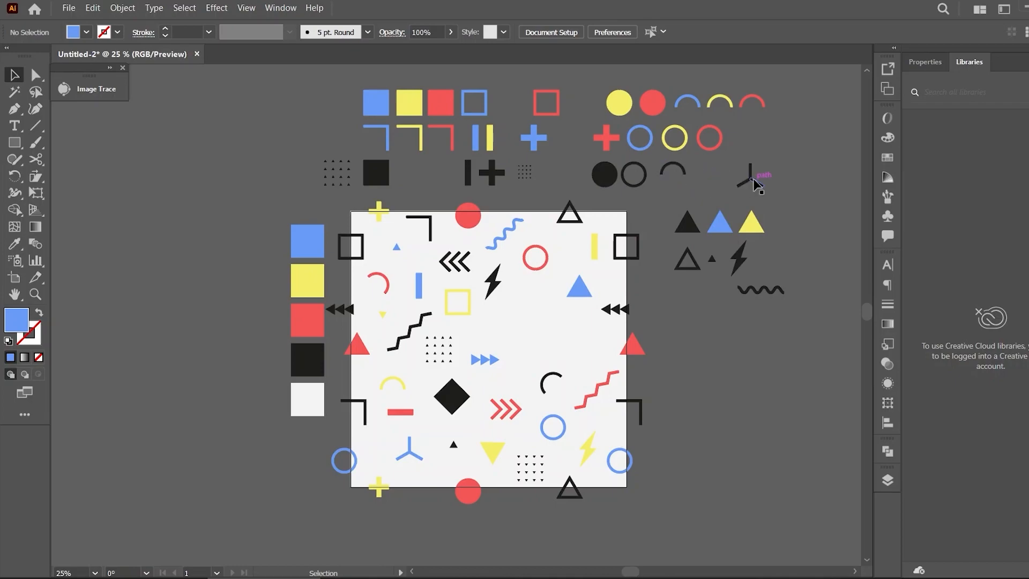
pyautogui.moveTo(748, 180); pyautogui.dragTo(519, 313)
pyautogui.click(769, 417)
pyautogui.moveTo(610, 138); pyautogui.dragTo(582, 339)
pyautogui.press('i')
pyautogui.click(751, 224)
pyautogui.press('v')
pyautogui.click(716, 352)
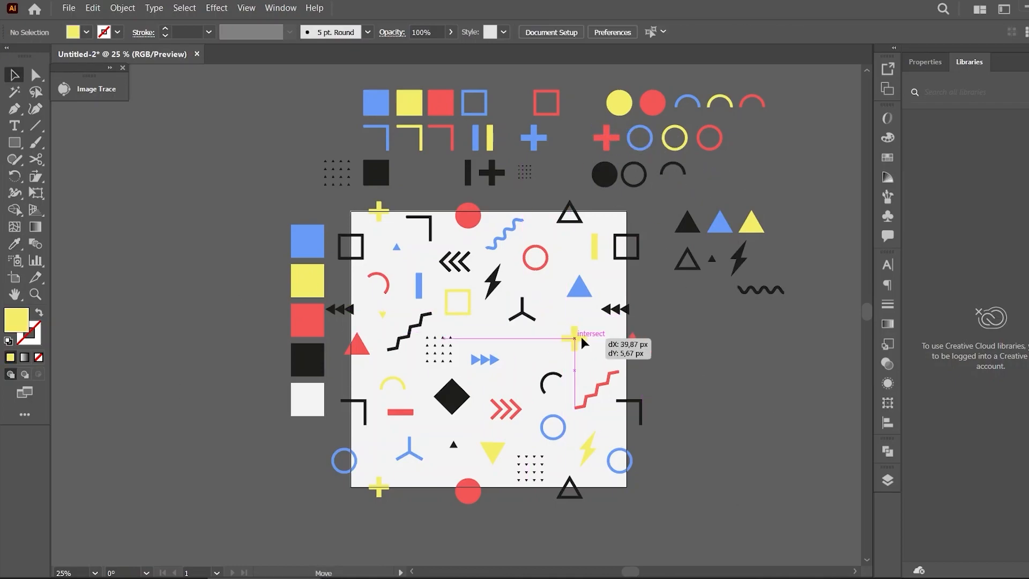
# Fine-tune the positions of the shapes across the artboard's centre
pyautogui.moveTo(597, 390); pyautogui.dragTo(591, 387)
pyautogui.moveTo(485, 360); pyautogui.dragTo(495, 354)
pyautogui.moveTo(452, 396); pyautogui.dragTo(455, 398)
pyautogui.moveTo(542, 387); pyautogui.dragTo(510, 408)
pyautogui.moveTo(546, 257); pyautogui.dragTo(557, 257)
pyautogui.moveTo(522, 313); pyautogui.dragTo(527, 319)
pyautogui.moveTo(498, 283); pyautogui.dragTo(504, 287)
pyautogui.click(782, 347)
pyautogui.moveTo(583, 293); pyautogui.dragTo(579, 291)
pyautogui.moveTo(443, 353); pyautogui.dragTo(449, 352)
pyautogui.moveTo(521, 409); pyautogui.dragTo(521, 416)
pyautogui.moveTo(456, 399); pyautogui.dragTo(458, 399)
pyautogui.moveTo(469, 312); pyautogui.dragTo(471, 313)
pyautogui.moveTo(502, 235); pyautogui.dragTo(505, 235)
pyautogui.click(691, 407)
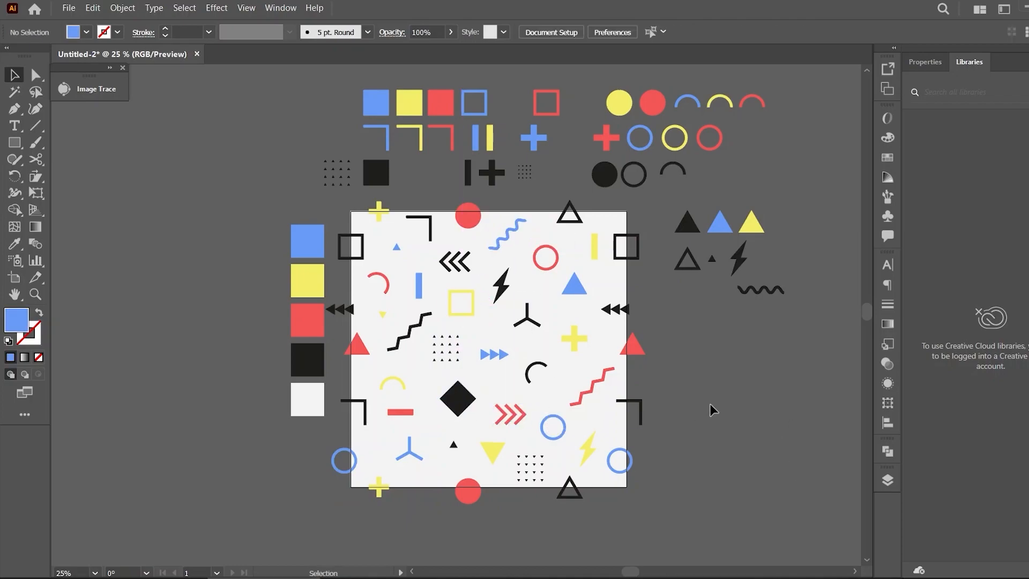
pyautogui.moveTo(454, 349); pyautogui.dragTo(457, 352)
pyautogui.click(715, 375)
pyautogui.click(396, 248)
pyautogui.moveTo(397, 248); pyautogui.dragTo(351, 239)
pyautogui.hotkey('ctrl', 'z')
pyautogui.click(734, 383)
# Place a copy of the blue outline circle in the artboard's upper-left area
pyautogui.moveTo(725, 100); pyautogui.dragTo(405, 249)
pyautogui.hotkey('ctrl', 'z')
pyautogui.moveTo(631, 146); pyautogui.dragTo(389, 255)
pyautogui.click(746, 332)
# Nudge the shapes in the artboard's upper and middle areas into a balanced arrangement
pyautogui.moveTo(536, 323); pyautogui.dragTo(537, 326)
pyautogui.moveTo(501, 285); pyautogui.dragTo(481, 310)
pyautogui.moveTo(460, 261); pyautogui.dragTo(466, 262)
pyautogui.moveTo(419, 286); pyautogui.dragTo(427, 286)
pyautogui.moveTo(409, 249); pyautogui.dragTo(437, 232)
pyautogui.click(383, 317)
pyautogui.moveTo(410, 333); pyautogui.dragTo(411, 335)
pyautogui.click(722, 358)
pyautogui.moveTo(573, 339); pyautogui.dragTo(576, 341)
pyautogui.click(716, 273)
pyautogui.moveTo(715, 261); pyautogui.dragTo(555, 383)
pyautogui.press('l')
pyautogui.click(14, 75)
pyautogui.click(214, 187)
pyautogui.click(729, 379)
pyautogui.moveTo(580, 288); pyautogui.dragTo(580, 295)
pyautogui.moveTo(538, 329); pyautogui.dragTo(540, 331)
pyautogui.click(701, 375)
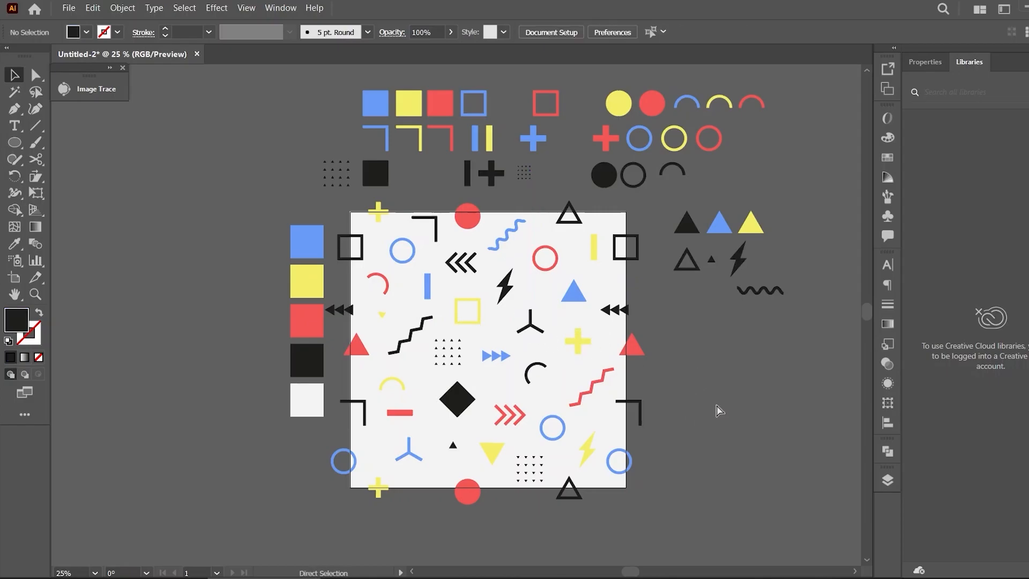
# Nudge the blue chevrons, yellow plus, yellow square and red circle slightly
pyautogui.hotkey('ctrl', '-')
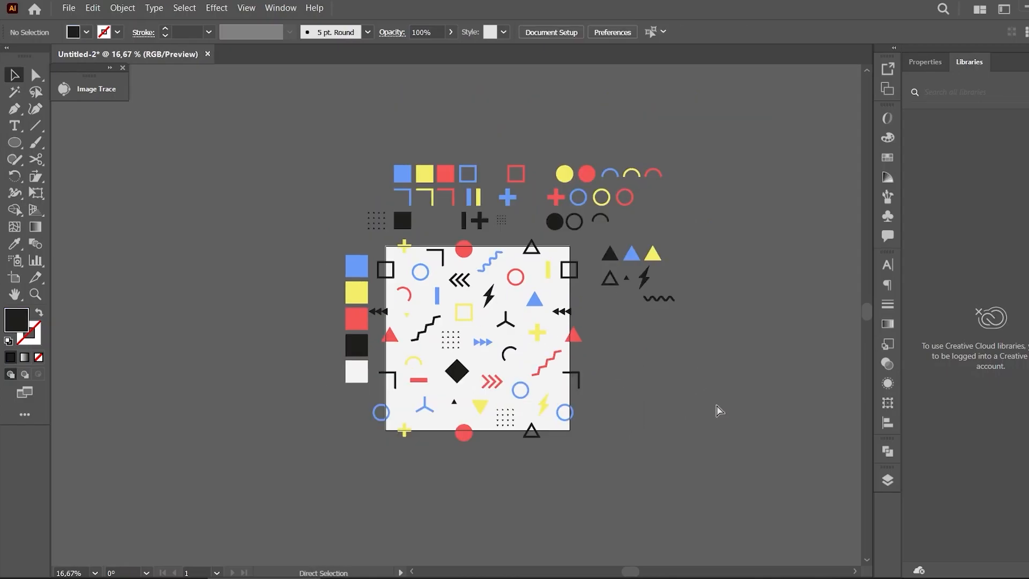
pyautogui.hotkey('ctrl', '+')
pyautogui.moveTo(544, 363); pyautogui.dragTo(505, 355)
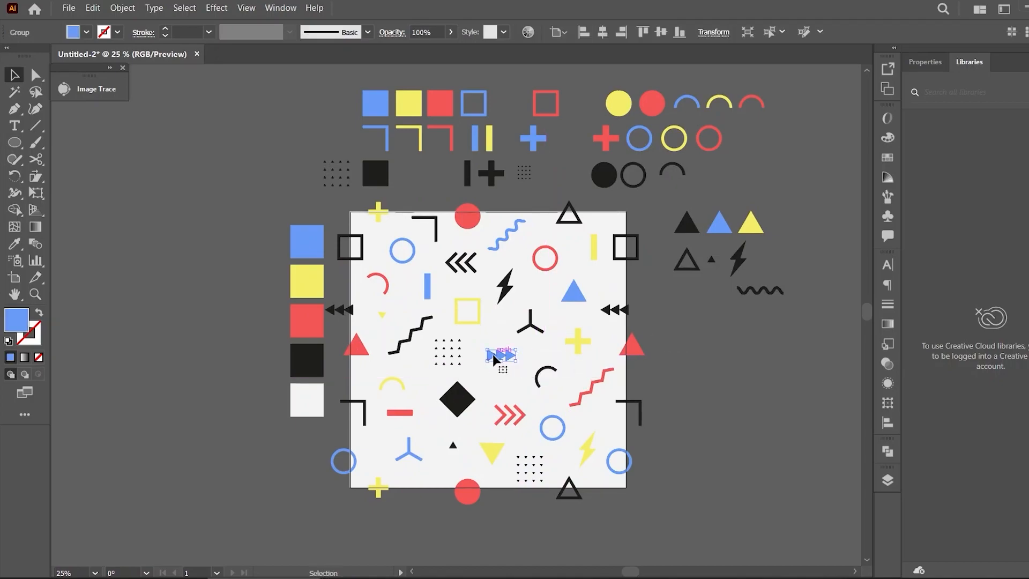
pyautogui.moveTo(577, 341); pyautogui.dragTo(582, 343)
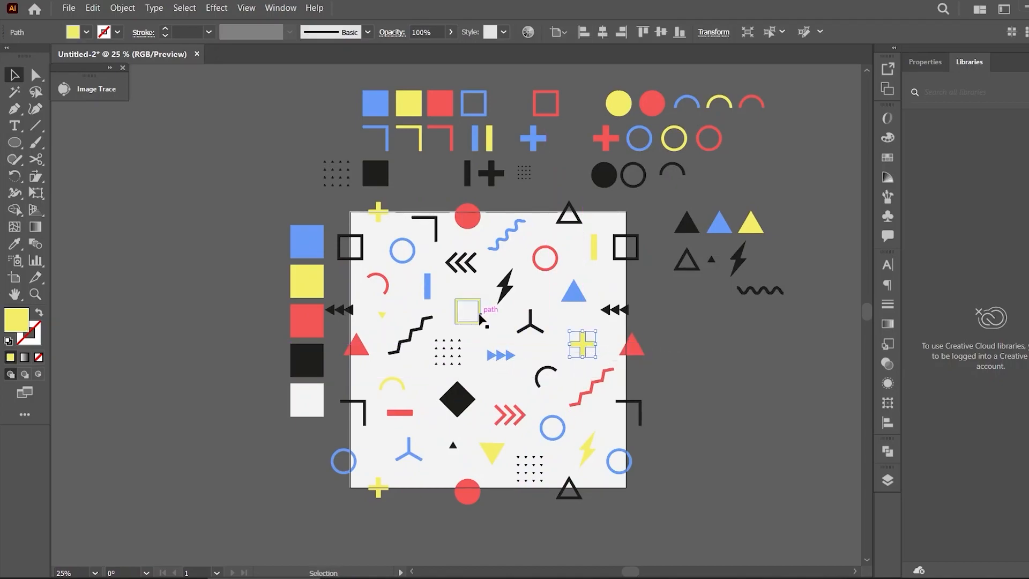
pyautogui.moveTo(505, 293); pyautogui.dragTo(507, 291)
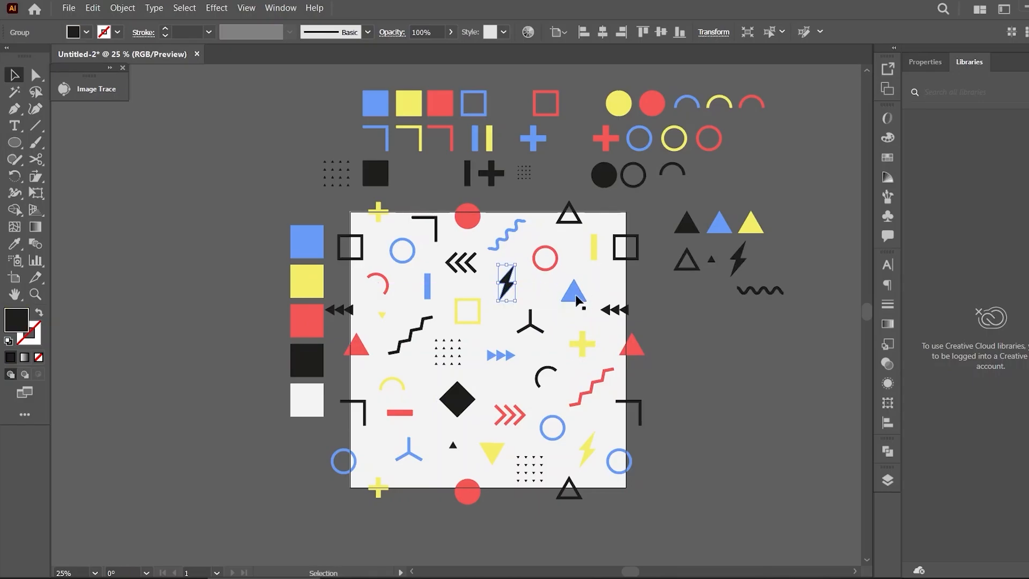
pyautogui.moveTo(560, 261); pyautogui.dragTo(561, 255)
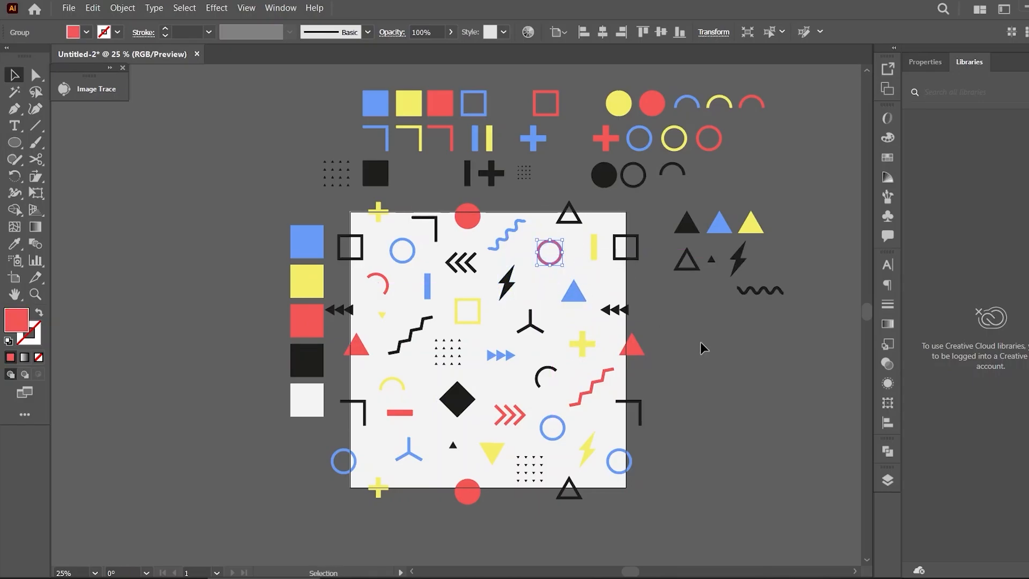
pyautogui.click(706, 351)
pyautogui.hotkey('ctrl', '-')
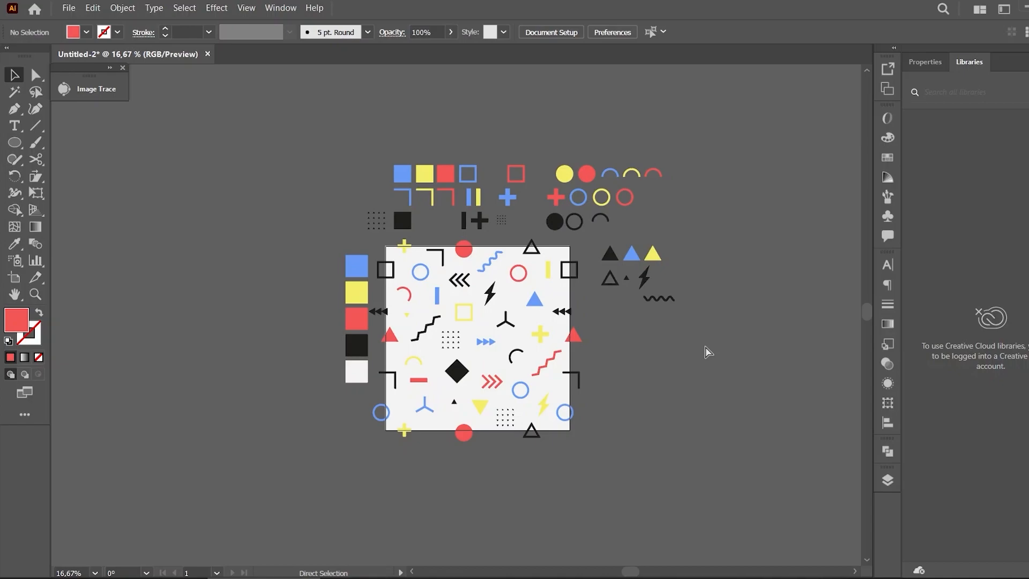
pyautogui.hotkey('ctrl', '+')
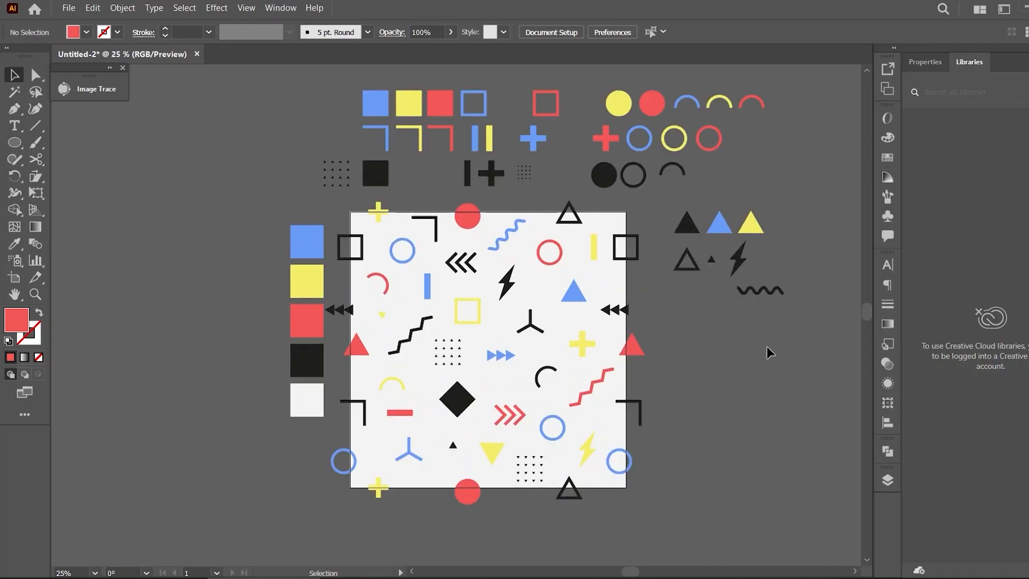
# Draw a 1000 x 1000 px rectangle and align it to the centre of the artboard
pyautogui.moveTo(14, 142); pyautogui.dragTo(69, 138)
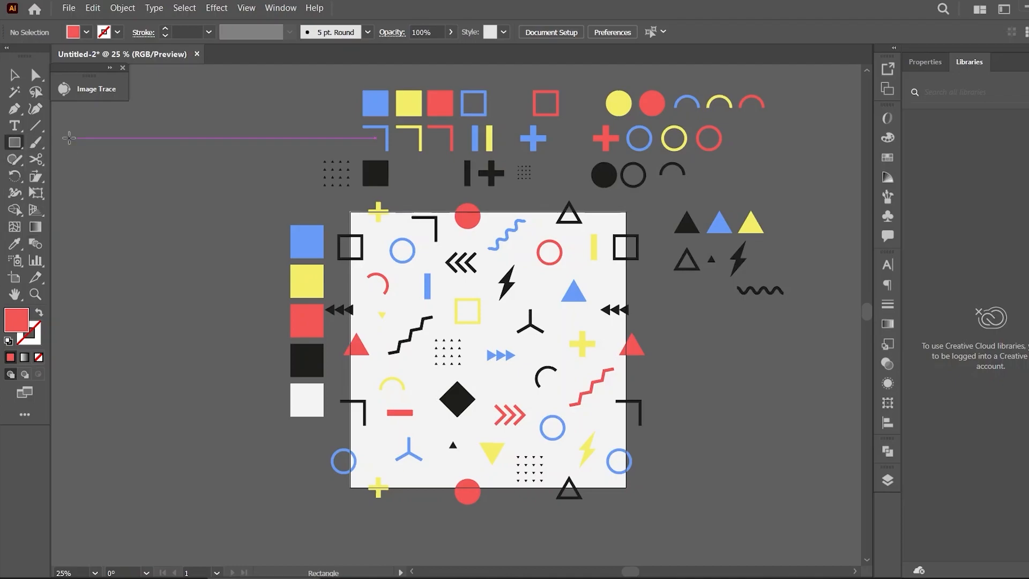
pyautogui.click(201, 387)
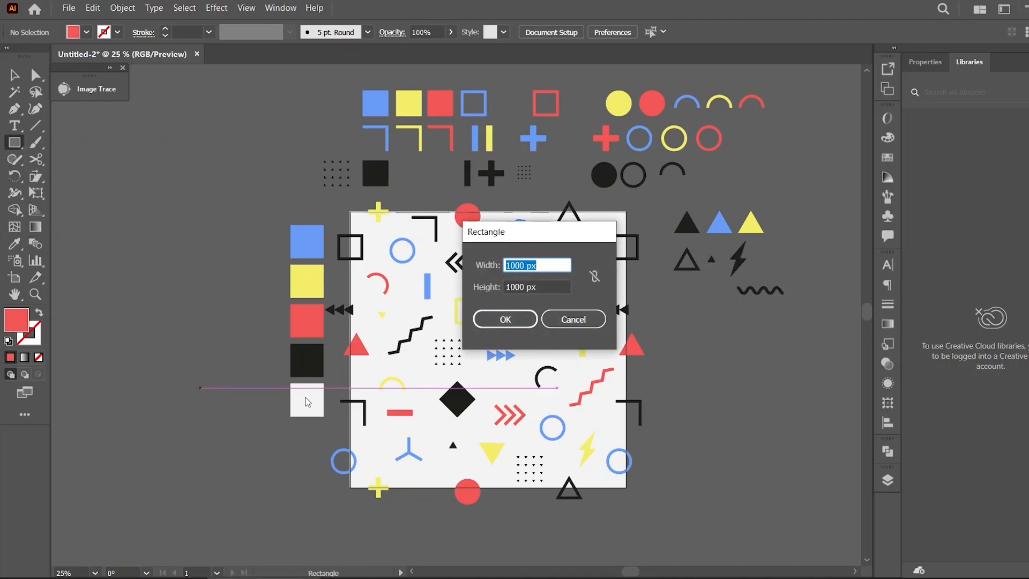
pyautogui.click(492, 325)
pyautogui.click(6, 80)
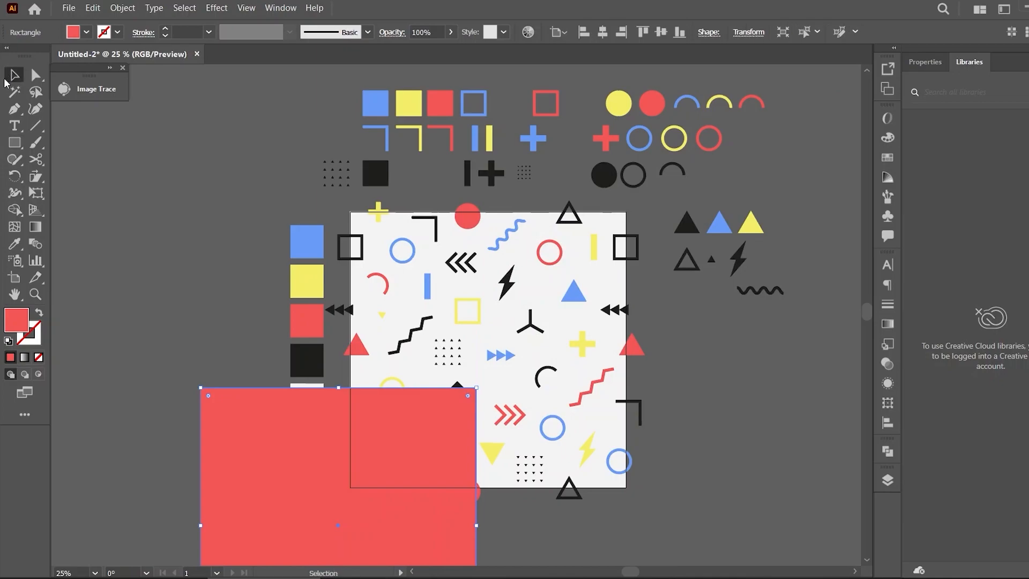
pyautogui.click(601, 33)
pyautogui.click(659, 33)
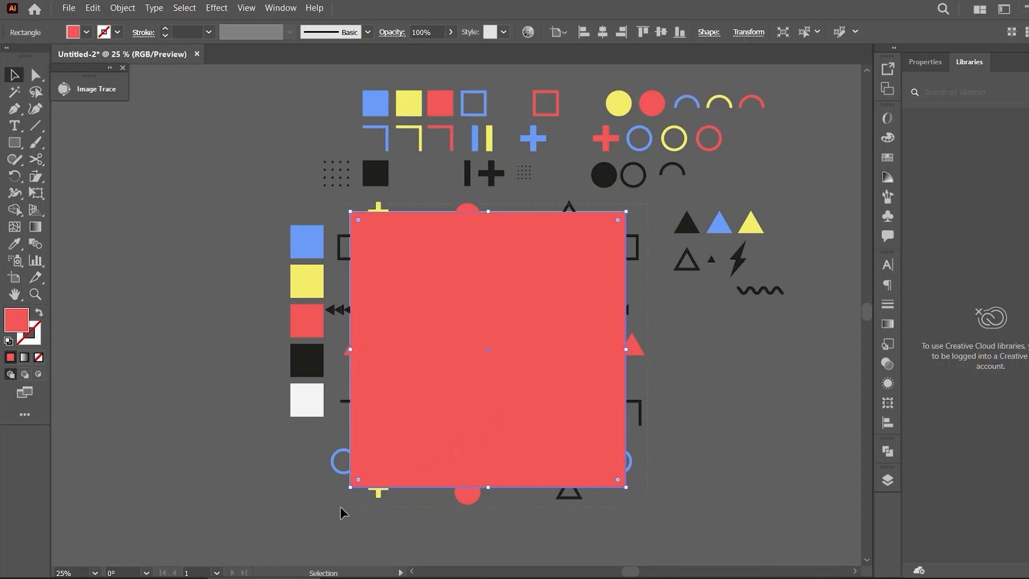
# Select the rectangle together with the pattern shapes and make a clipping mask
pyautogui.moveTo(341, 513); pyautogui.dragTo(384, 487)
pyautogui.rightClick(493, 347)
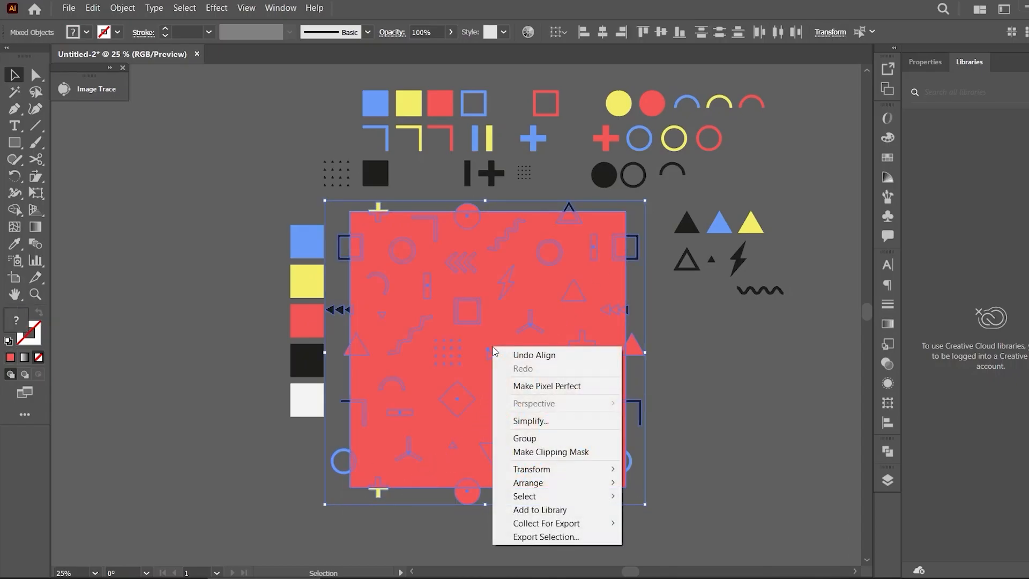
pyautogui.click(601, 450)
pyautogui.click(691, 409)
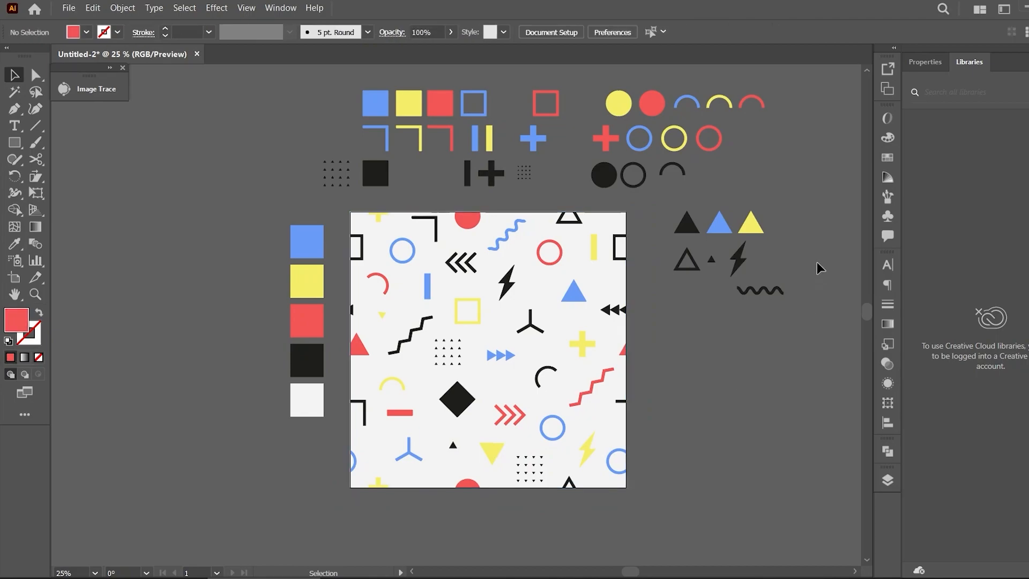
# Select all the spare shapes around the artboard and create a new layer
pyautogui.click(888, 479)
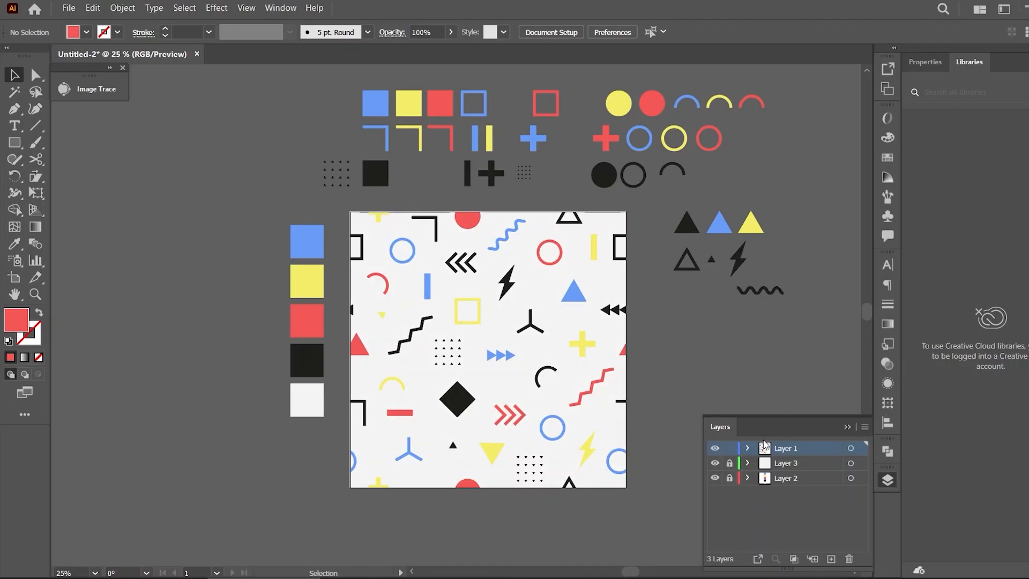
pyautogui.moveTo(799, 188); pyautogui.dragTo(672, 304)
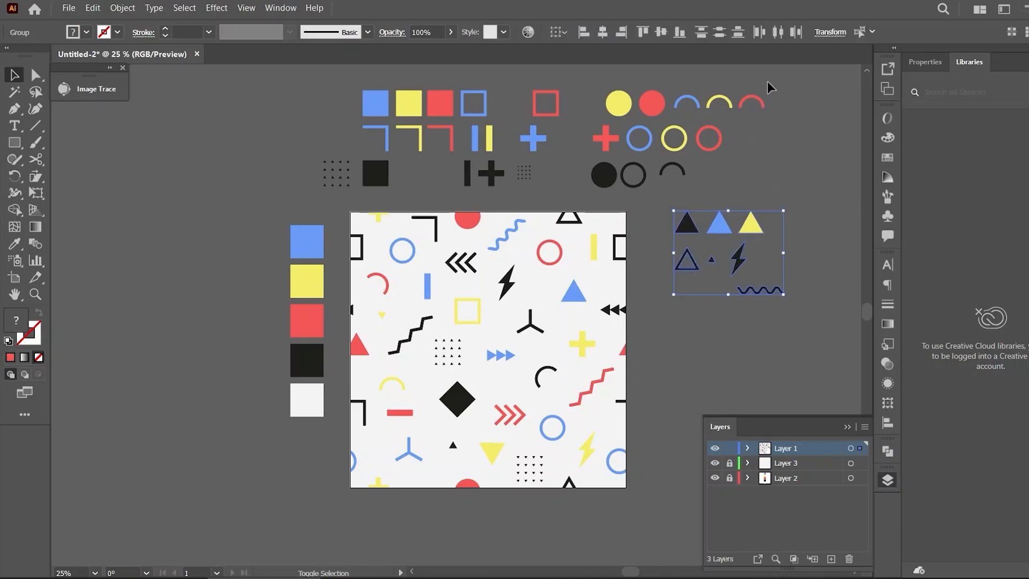
pyautogui.keyDown('shift'); pyautogui.click(596, 179); pyautogui.keyUp('shift')
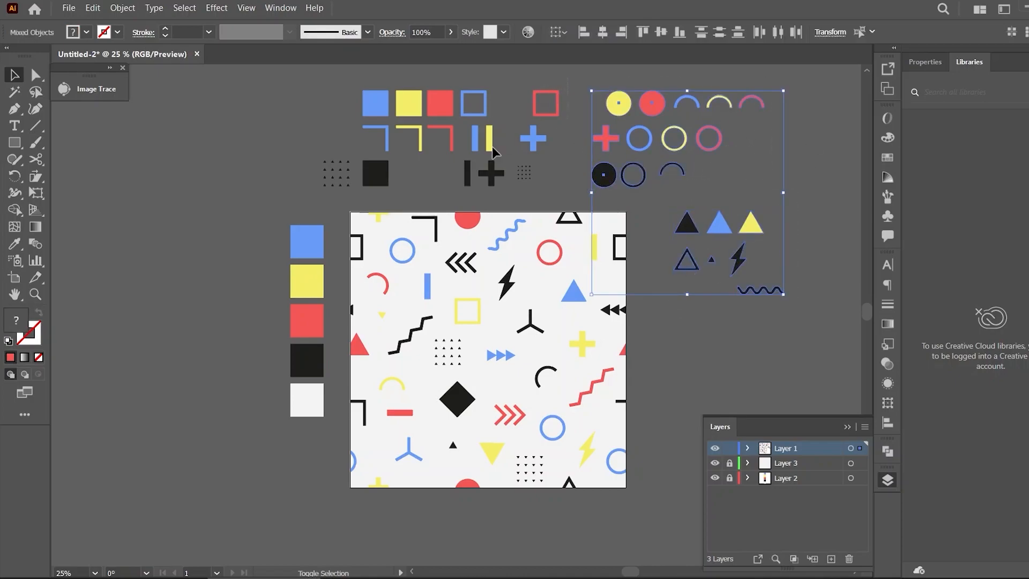
pyautogui.keyDown('shift'); pyautogui.click(319, 187); pyautogui.keyUp('shift')
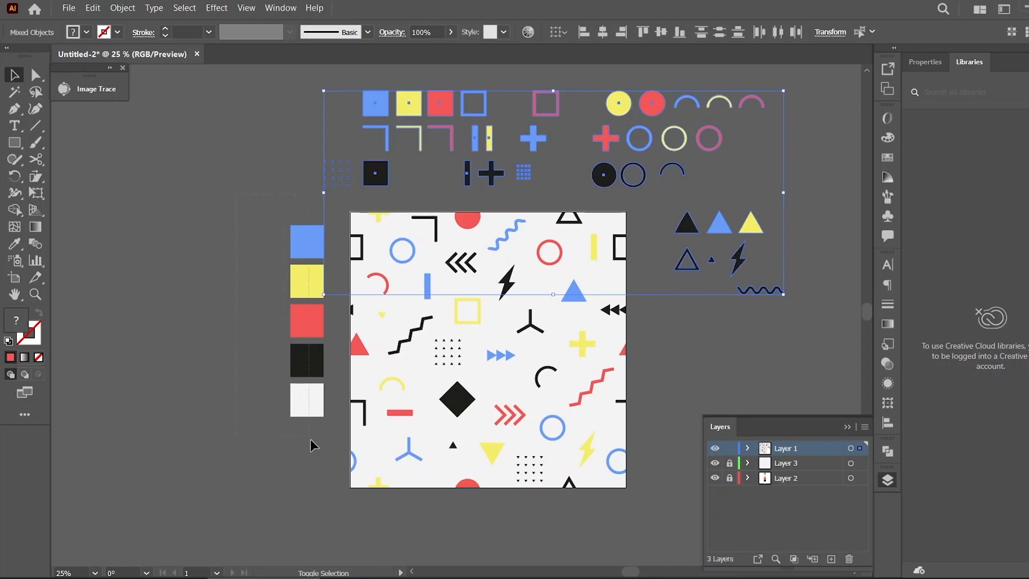
pyautogui.click(831, 559)
# Move the clipped pattern group from Layer 1 into the new Layer 4
pyautogui.click(749, 464)
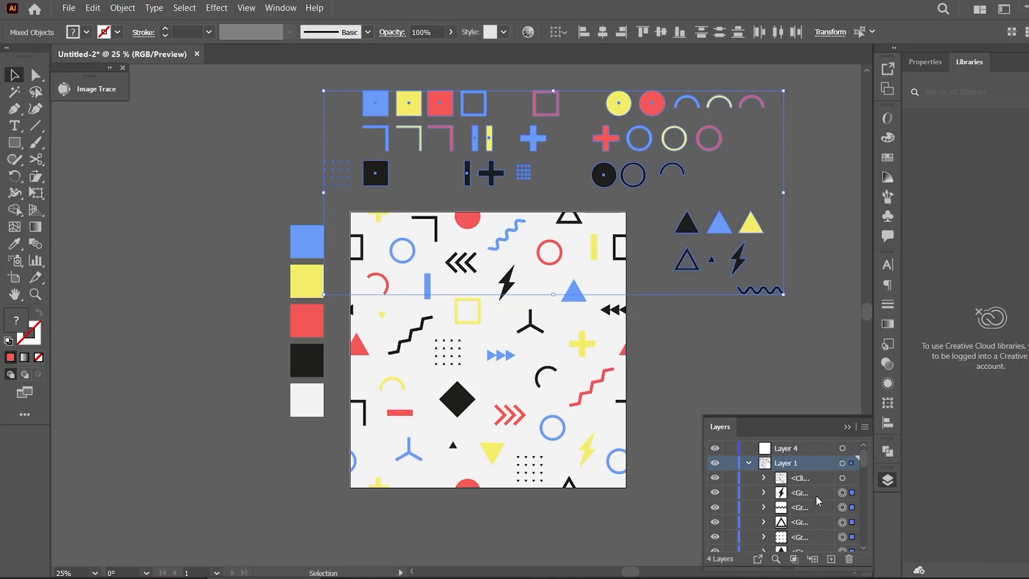
pyautogui.moveTo(724, 230); pyautogui.dragTo(784, 453)
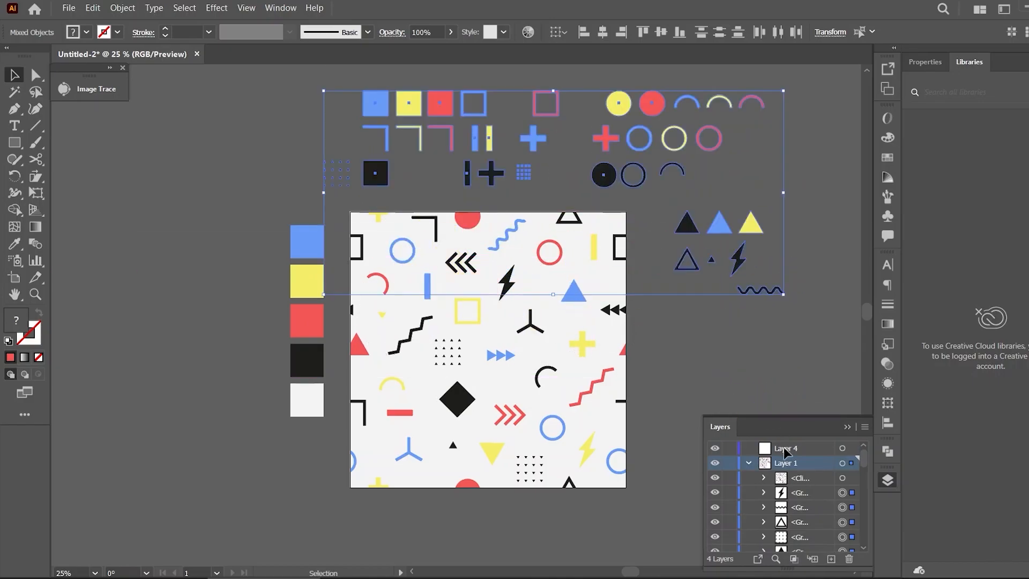
pyautogui.click(821, 492)
pyautogui.click(829, 323)
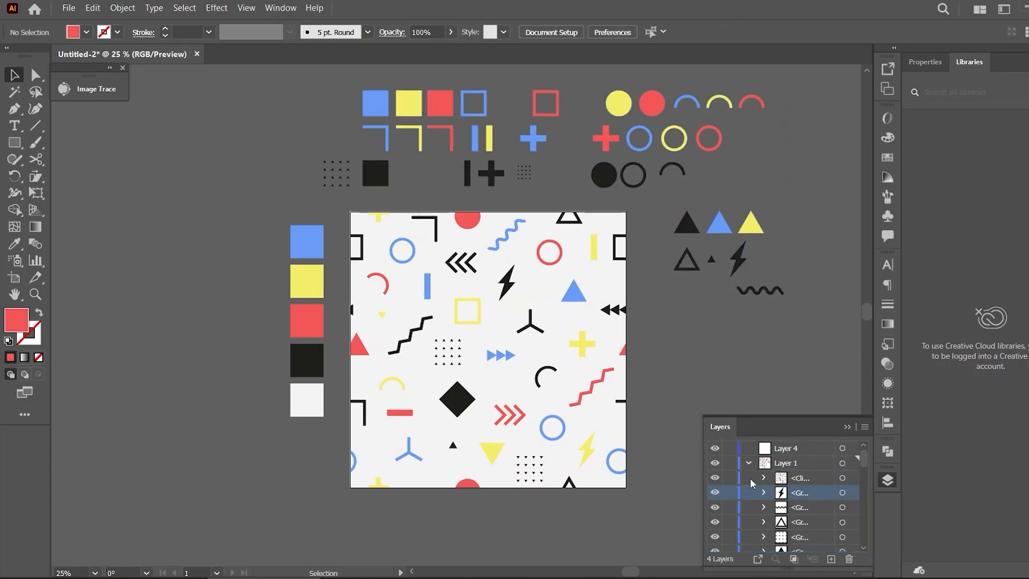
pyautogui.click(715, 477)
pyautogui.click(715, 477)
pyautogui.click(813, 481)
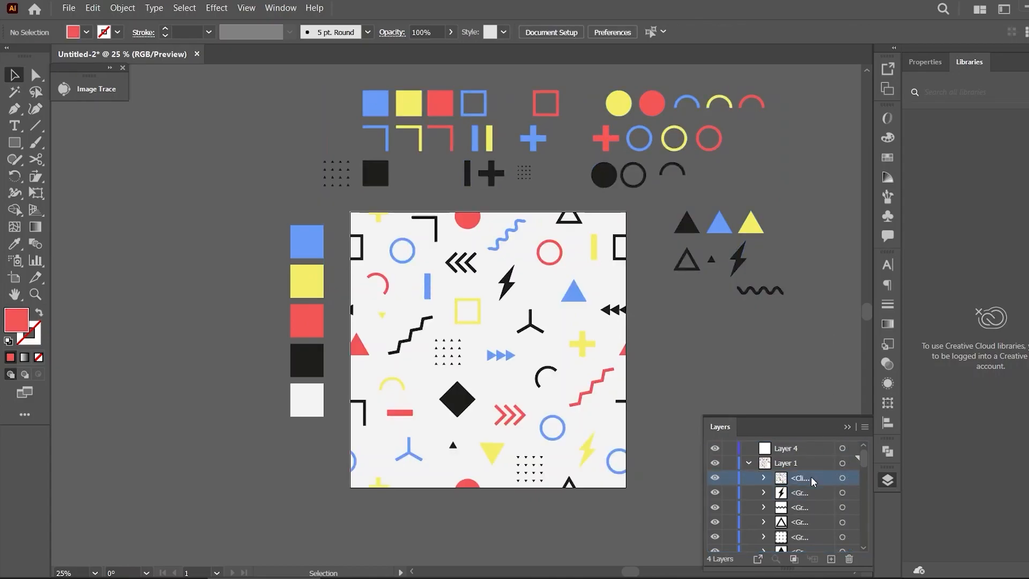
pyautogui.moveTo(805, 480); pyautogui.dragTo(799, 454)
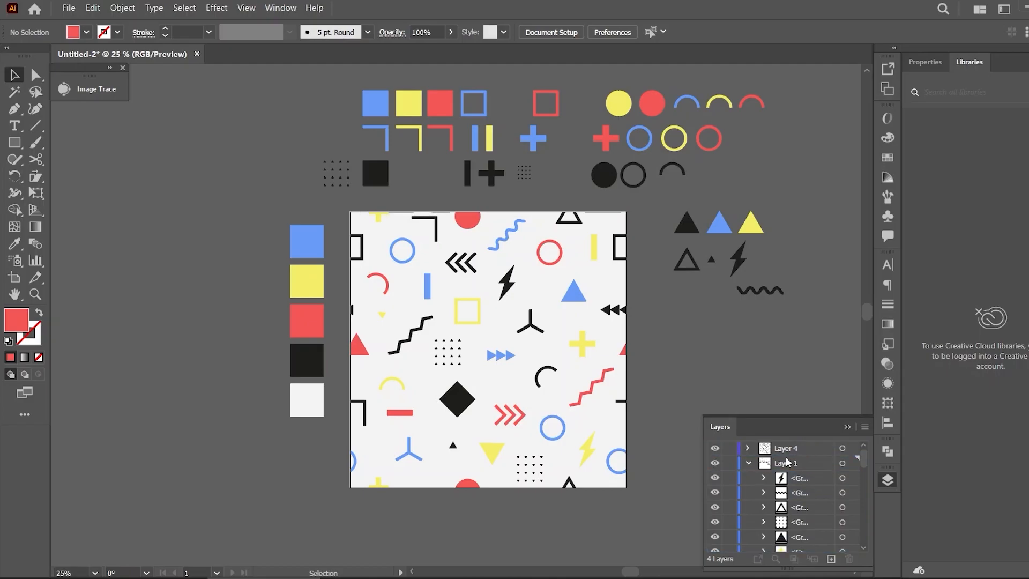
pyautogui.click(748, 463)
# Hide Layers 1 and 2, keeping Layers 4 and 3 visible
pyautogui.click(715, 463)
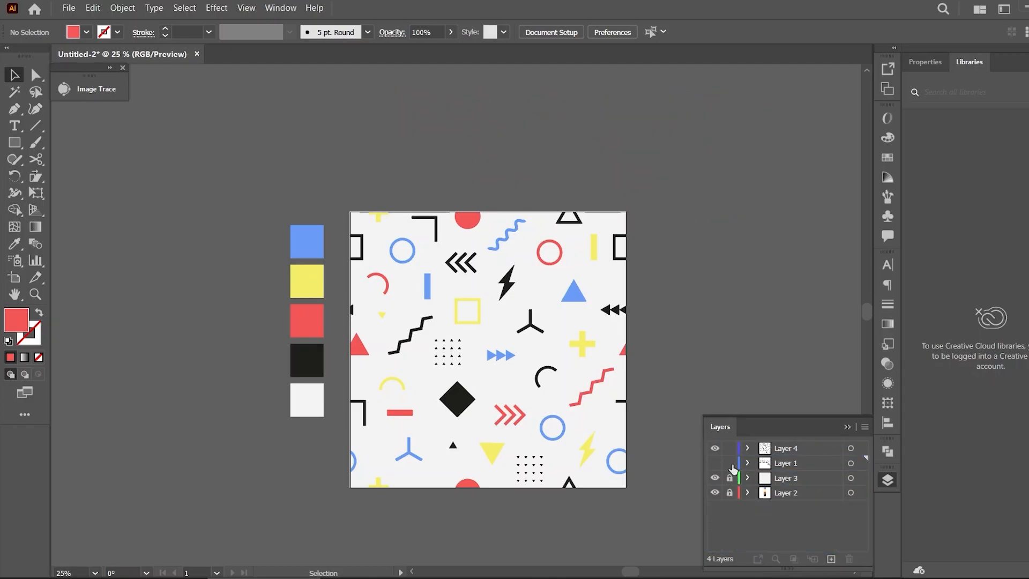
pyautogui.click(715, 478)
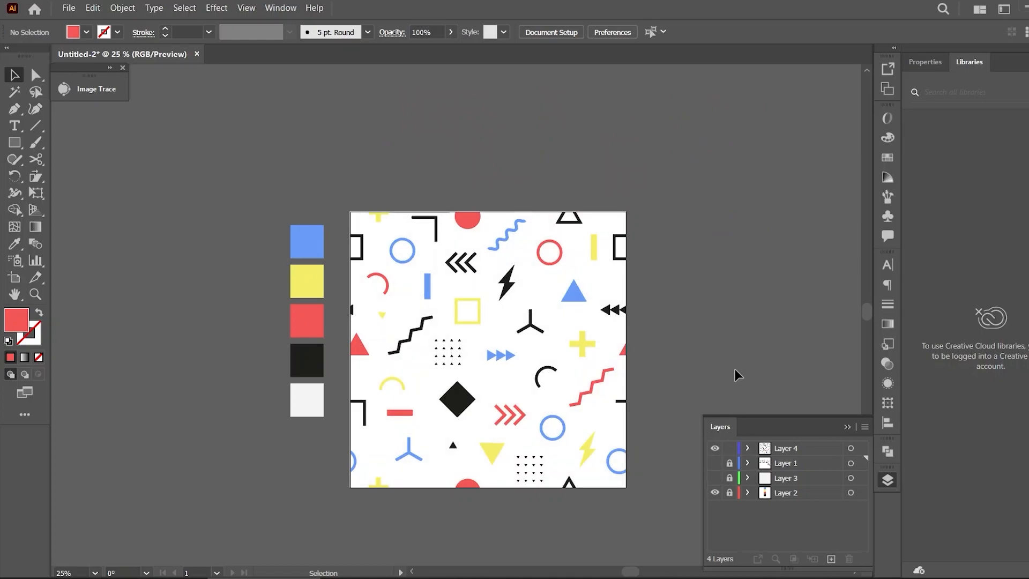
pyautogui.click(715, 492)
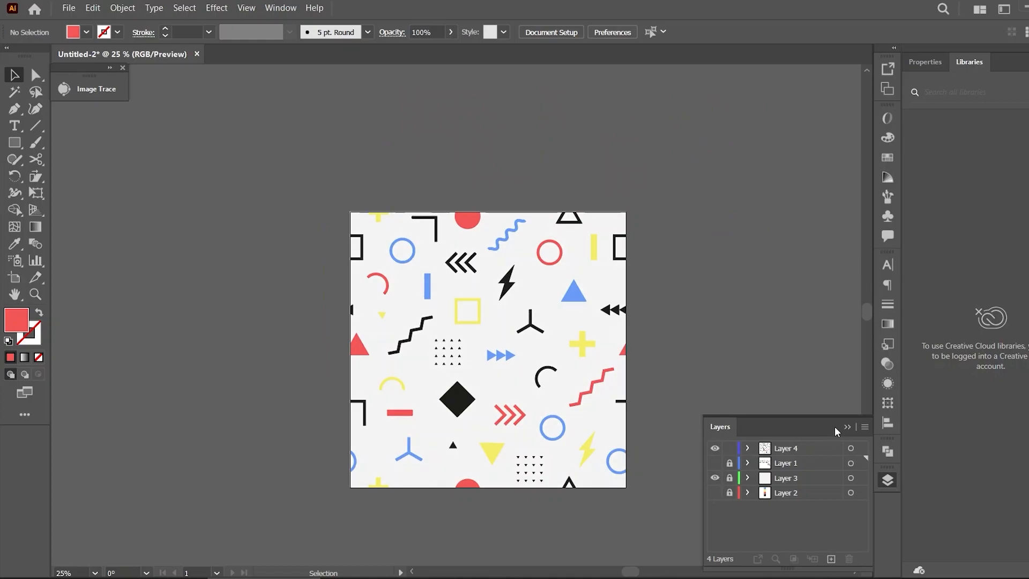
# Toggle Layer 3's lock and make Layer 4 the active layer
pyautogui.click(815, 478)
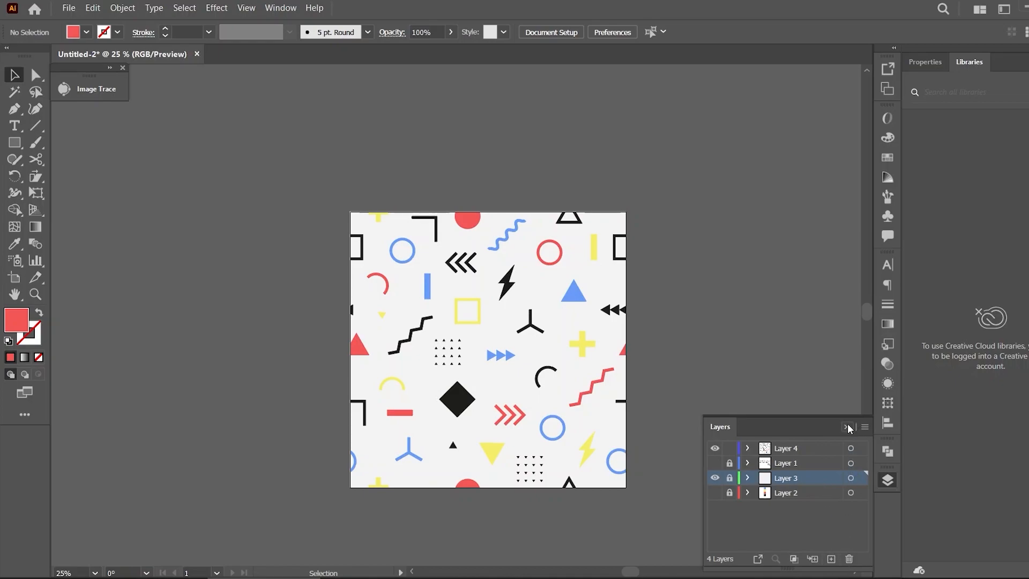
pyautogui.click(728, 478)
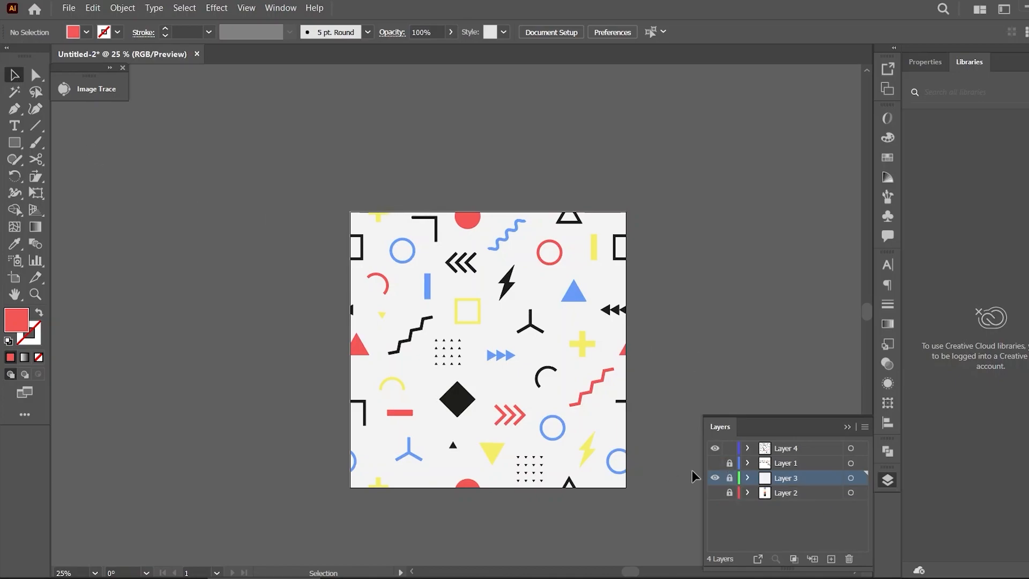
pyautogui.click(730, 478)
pyautogui.click(793, 448)
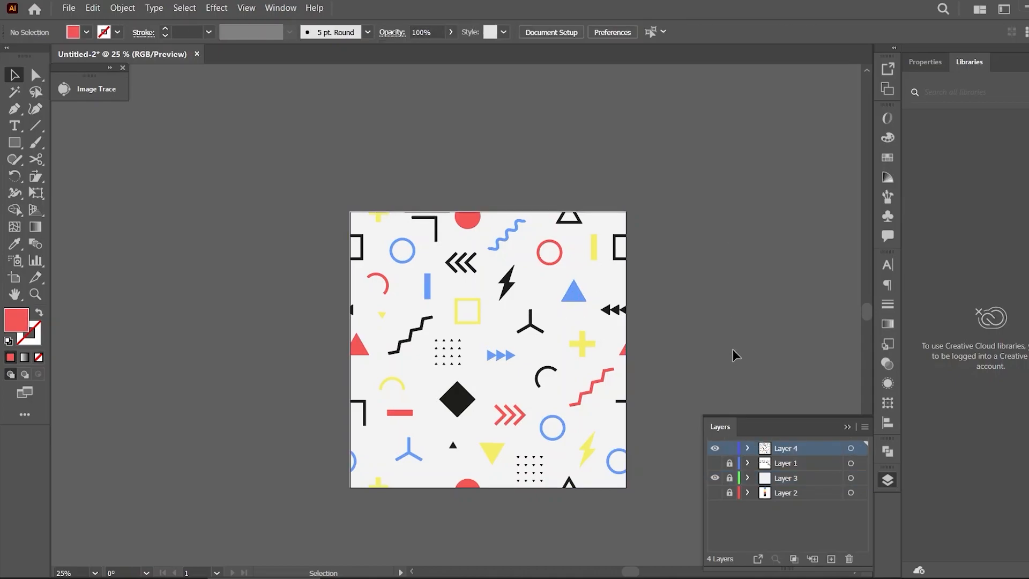
# Select the clipped pattern and move it up and to the left
pyautogui.click(850, 423)
pyautogui.click(579, 292)
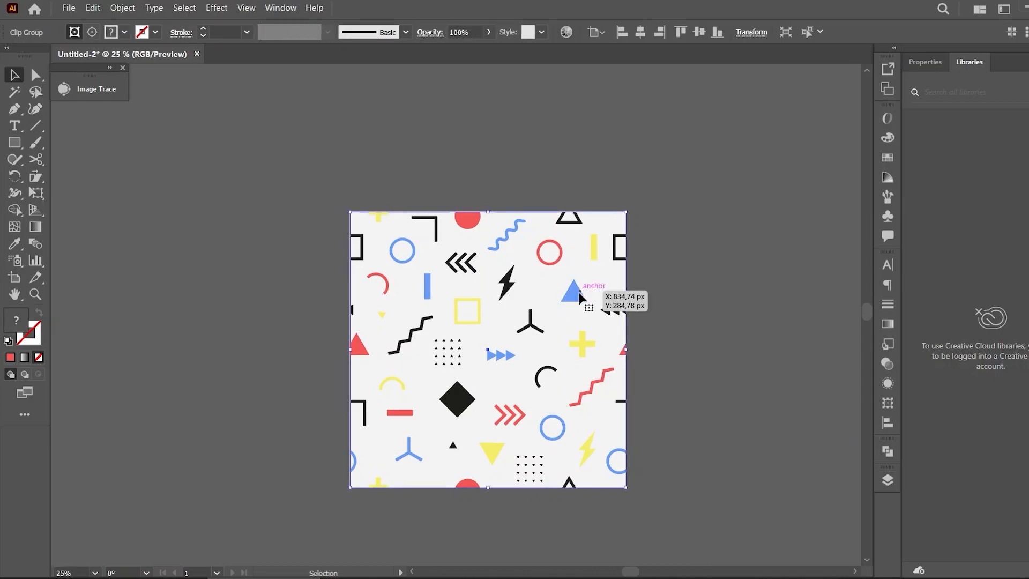
pyautogui.moveTo(568, 291); pyautogui.dragTo(536, 255)
# Open the Layers panel and move Layer 3 above Layer 1 in the layer stack
pyautogui.click(888, 479)
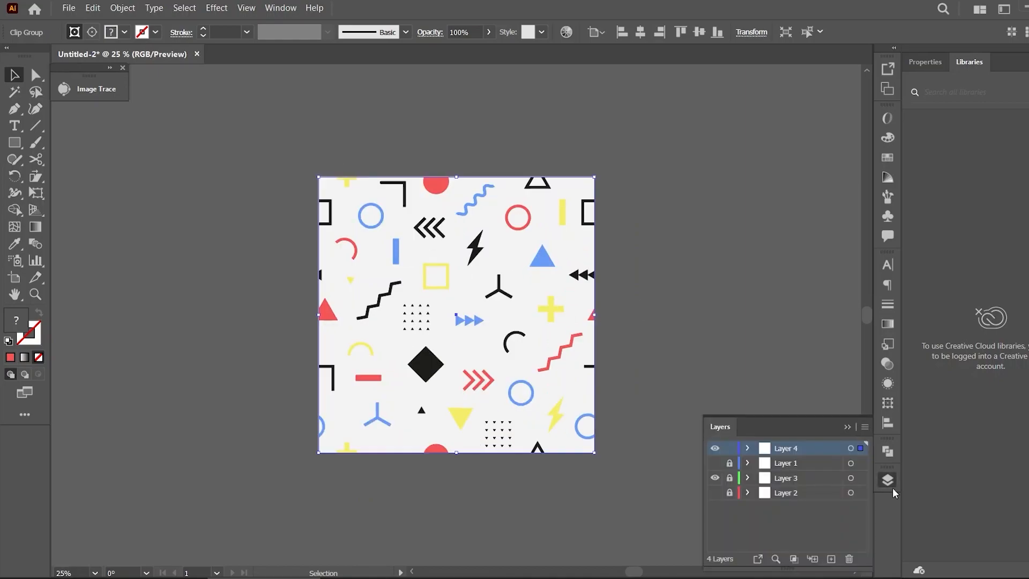
pyautogui.moveTo(797, 484); pyautogui.dragTo(802, 458)
# Select the artwork on Layers 4 and 3 together and group it
pyautogui.click(850, 448)
pyautogui.keyDown('shift'); pyautogui.click(850, 463); pyautogui.keyUp('shift')
pyautogui.rightClick(503, 314)
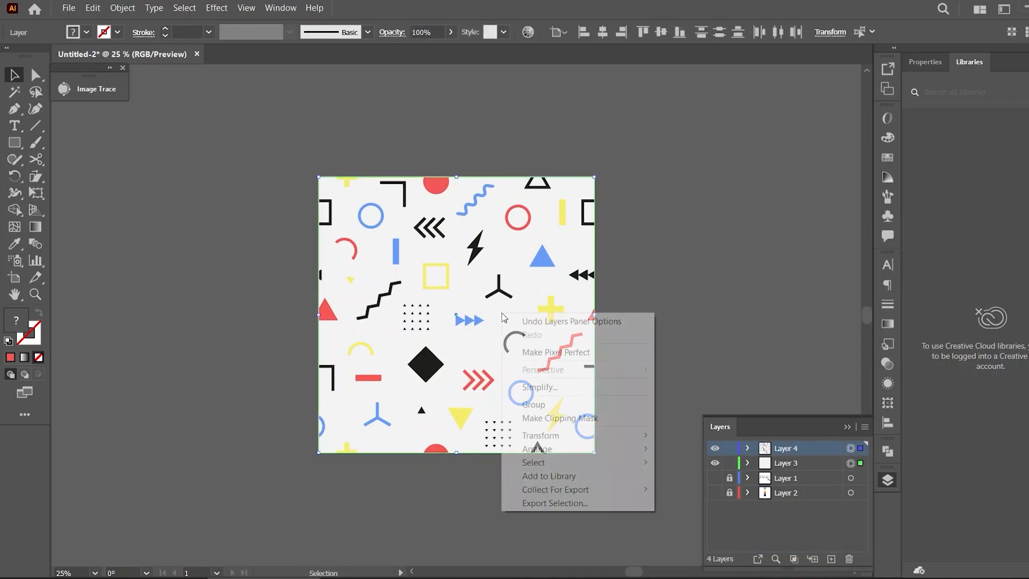
pyautogui.click(558, 403)
# Duplicate the pattern group to the right so the copy sits edge to edge beside the original tile
pyautogui.click(600, 361)
pyautogui.moveTo(440, 341); pyautogui.dragTo(709, 344)
pyautogui.click(622, 475)
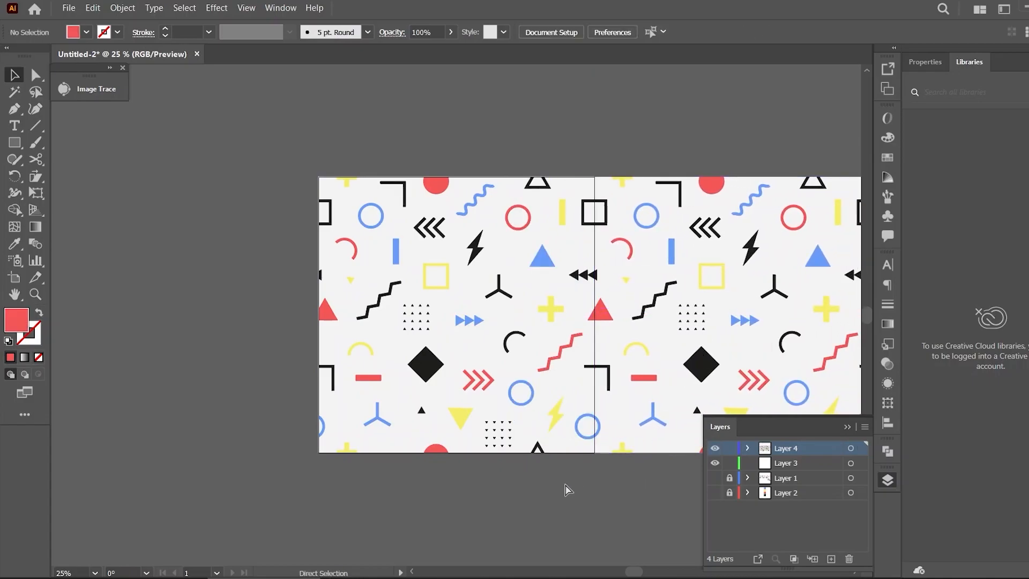
# Move the two-tile pattern row up by one tile height, above the artboard
pyautogui.hotkey('ctrl', '-')
pyautogui.moveTo(517, 294); pyautogui.dragTo(517, 109)
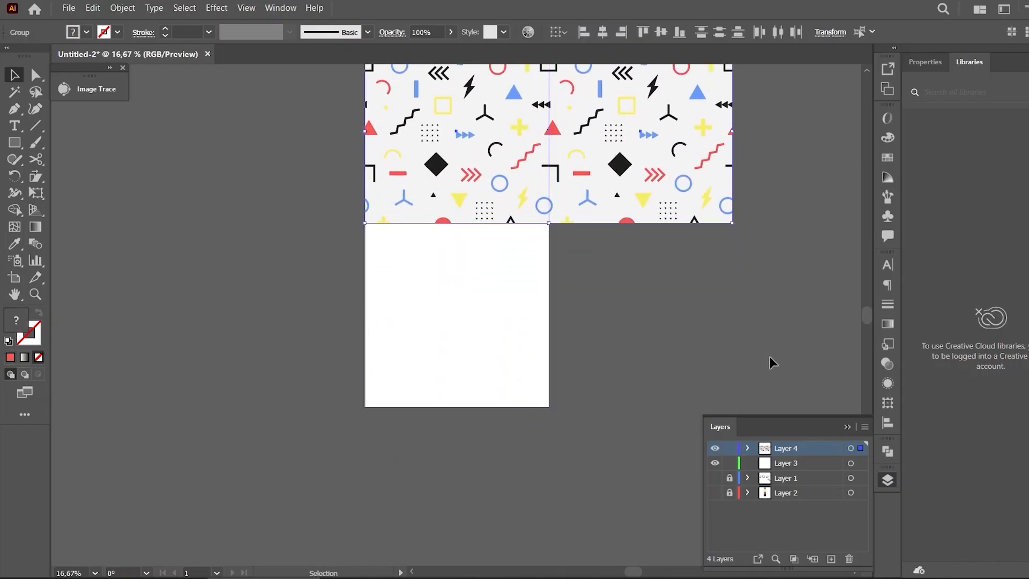
pyautogui.click(768, 356)
pyautogui.moveTo(867, 311); pyautogui.dragTo(867, 290)
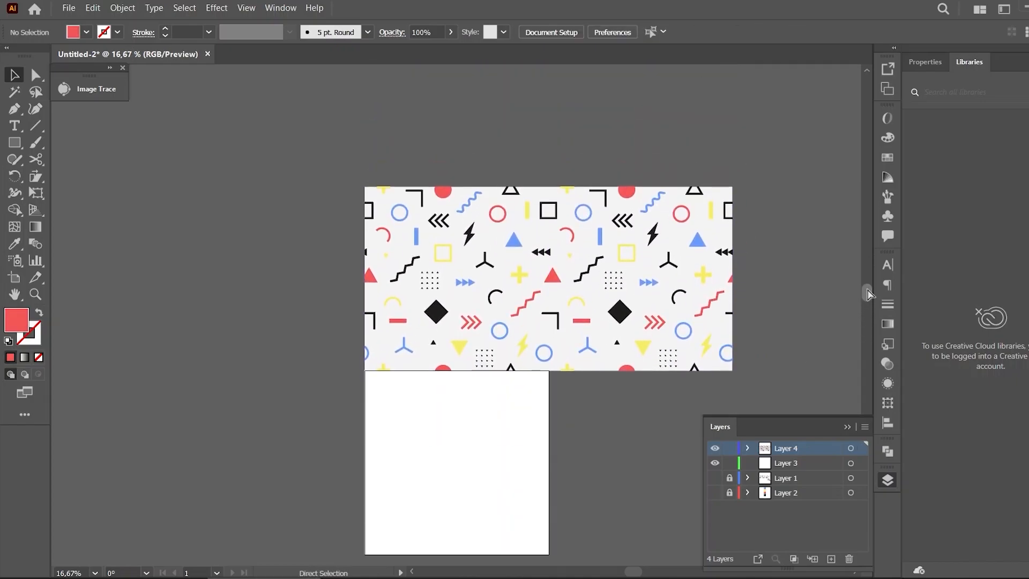
# Duplicate the two-tile row upward to build a two-by-two grid of pattern tiles
pyautogui.hotkey('ctrl', '+')
pyautogui.scroll(2, 869, 288)
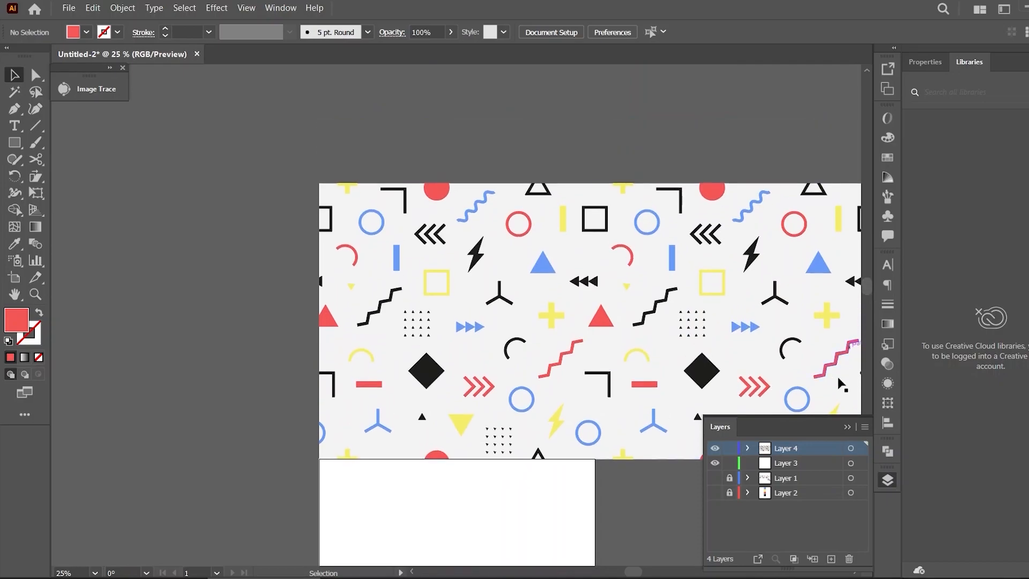
pyautogui.click(847, 427)
pyautogui.moveTo(638, 574); pyautogui.dragTo(641, 574)
pyautogui.hotkey('ctrl', '-')
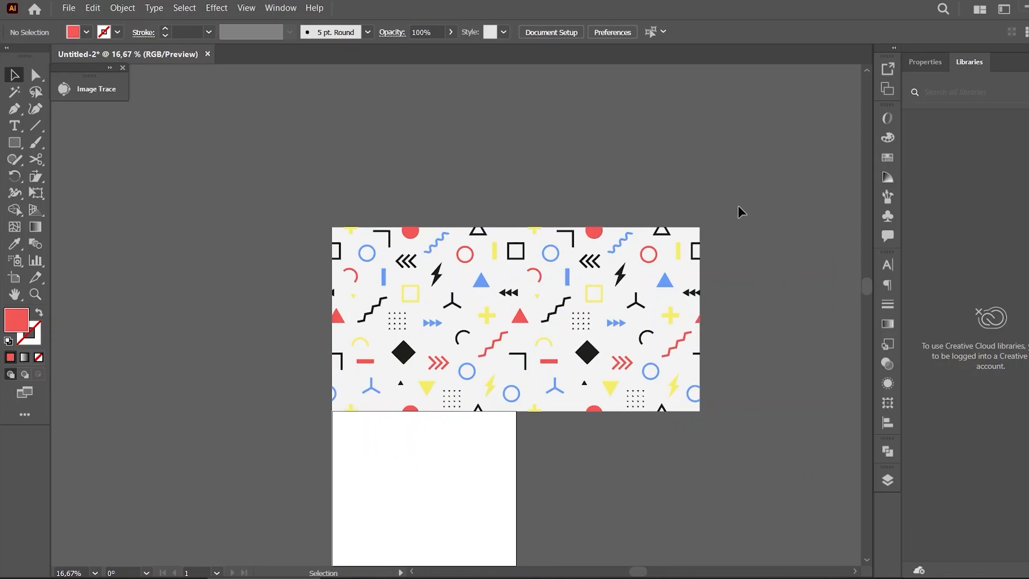
pyautogui.moveTo(557, 304); pyautogui.dragTo(618, 149)
pyautogui.click(744, 281)
# Inspect the complete two-by-two pattern grid at different zoom levels
pyautogui.hotkey('ctrl', '-')
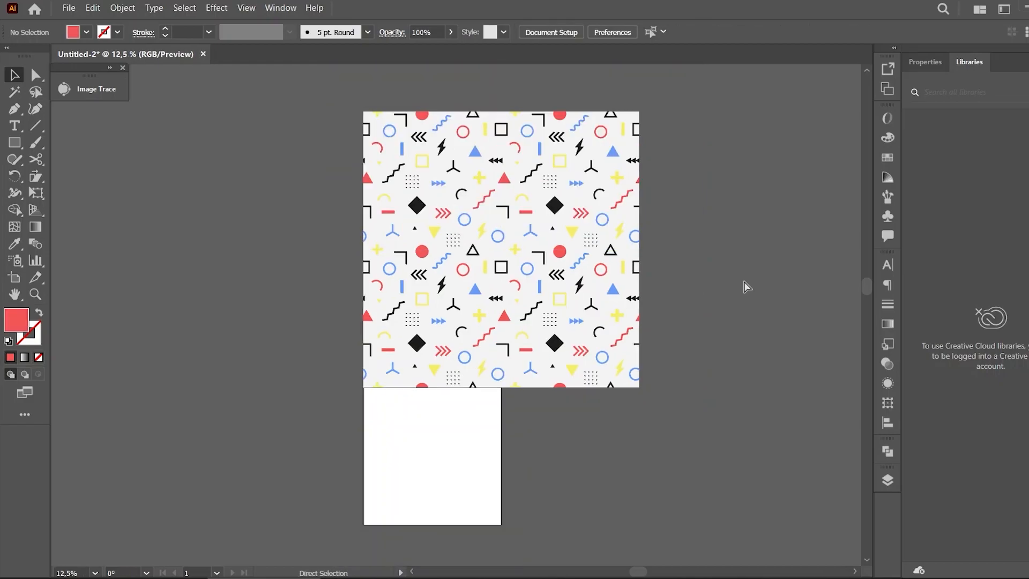
pyautogui.moveTo(866, 284); pyautogui.dragTo(866, 268)
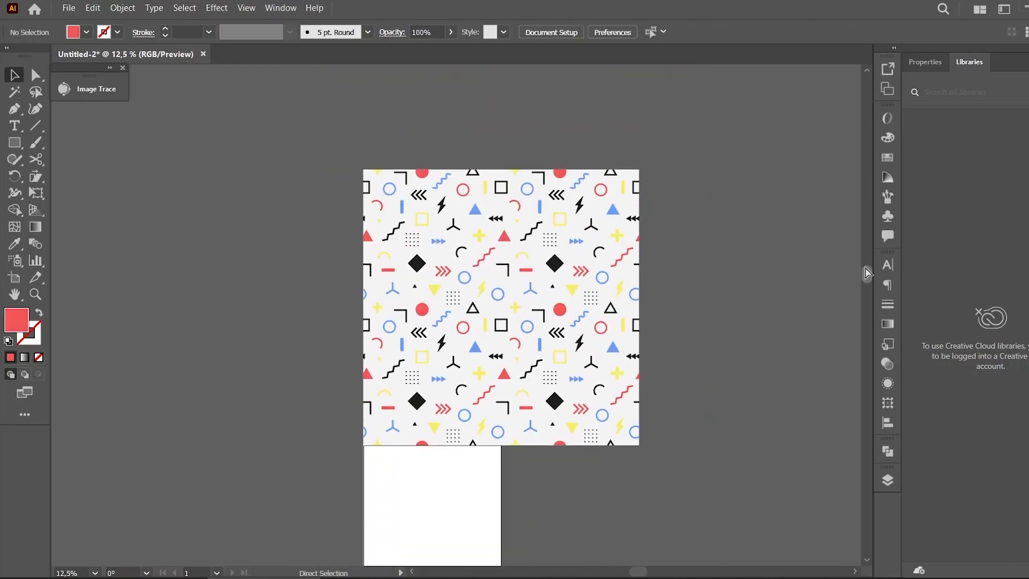
pyautogui.hotkey('ctrl', '+')
pyautogui.hotkey('ctrl', '+')
pyautogui.hotkey('ctrl', '-')
pyautogui.hotkey('ctrl', '+')
pyautogui.hotkey('ctrl', '+')
pyautogui.hotkey('ctrl', '-')
pyautogui.hotkey('ctrl', '-')
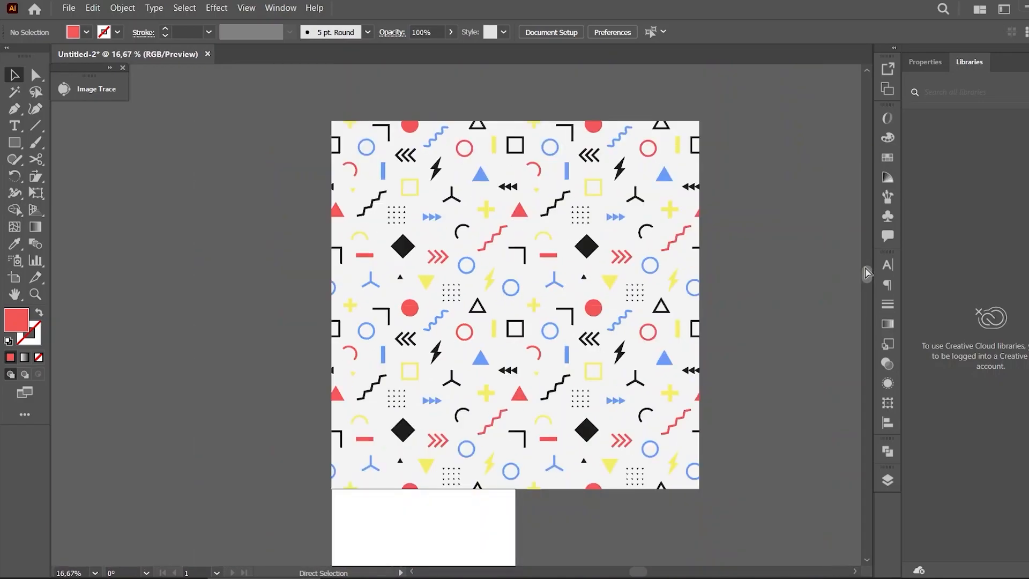